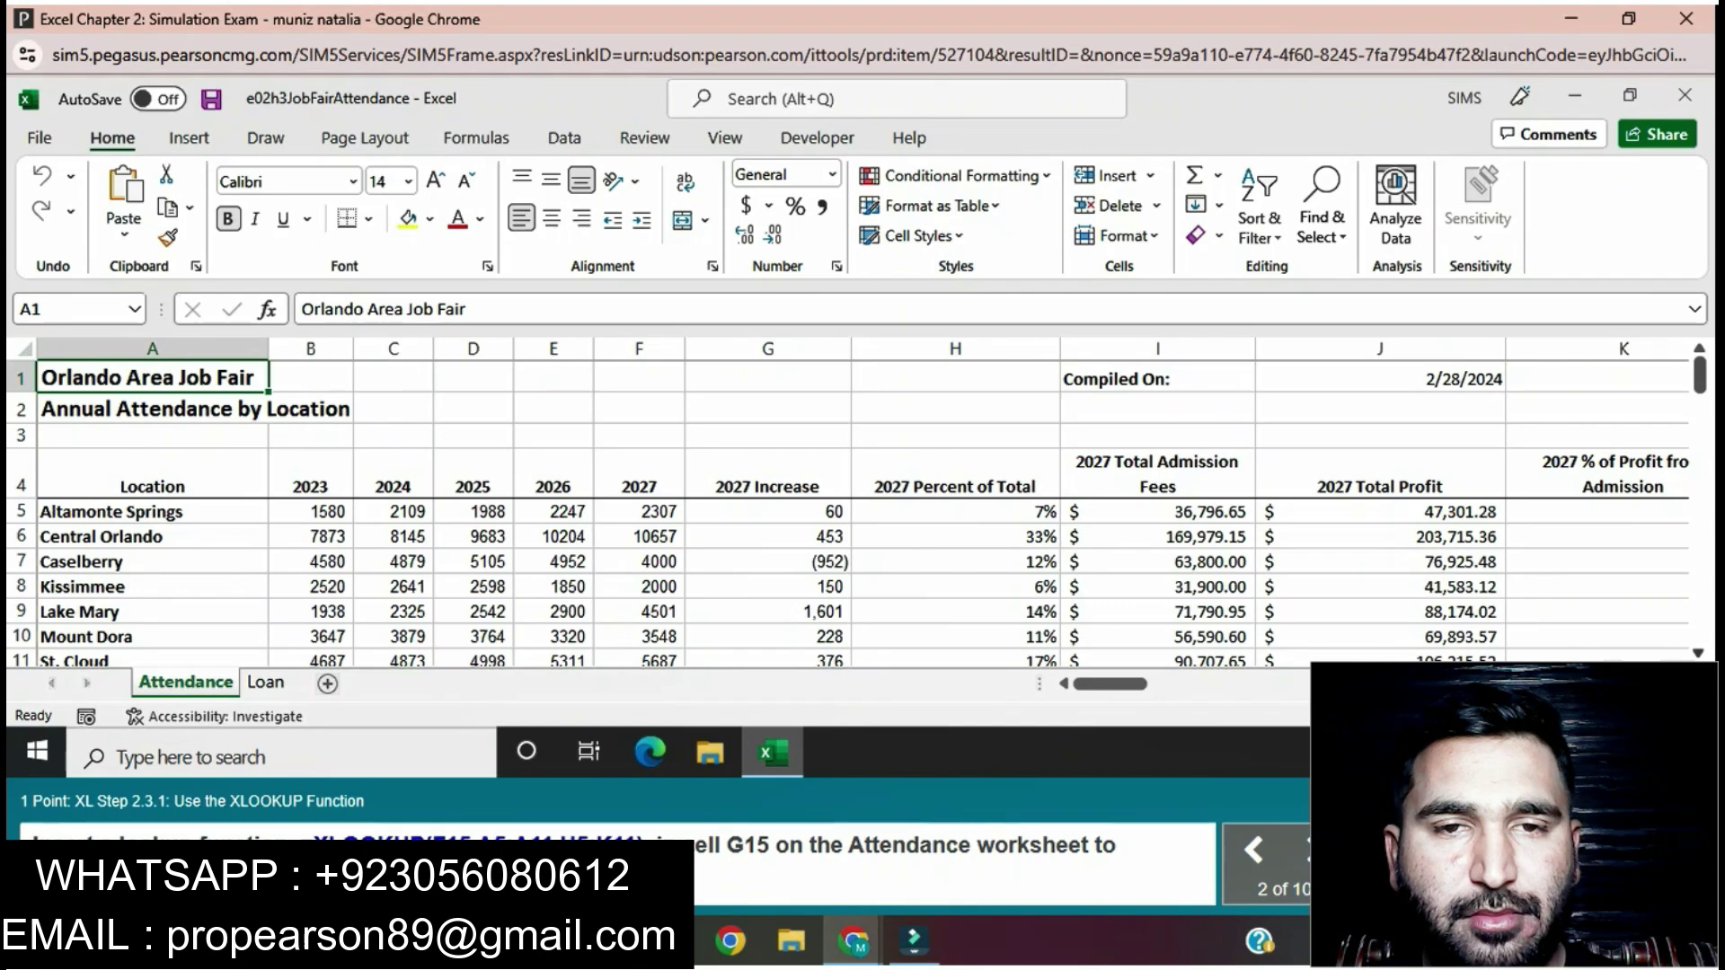
# Enter the lookup formula =XLOOKUP(F15,A5:A11,H5:K11) in cell G15 of the Attendance worksheet
pyautogui.scroll(-2, 848, 511)
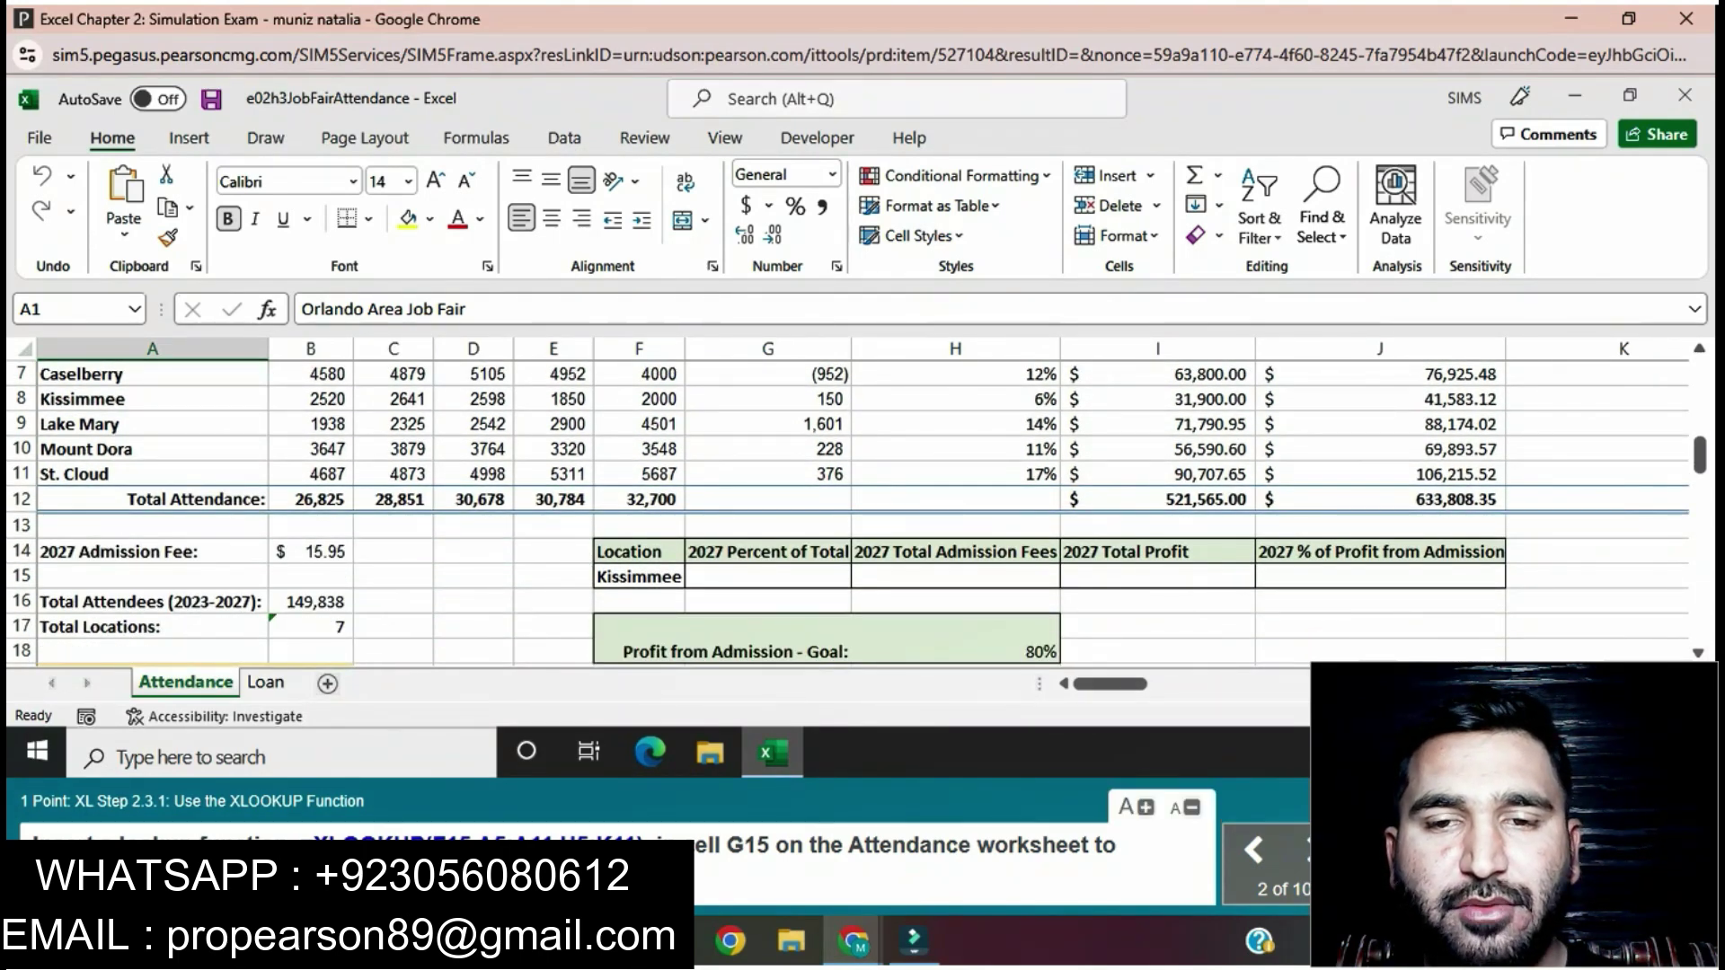
pyautogui.click(768, 500)
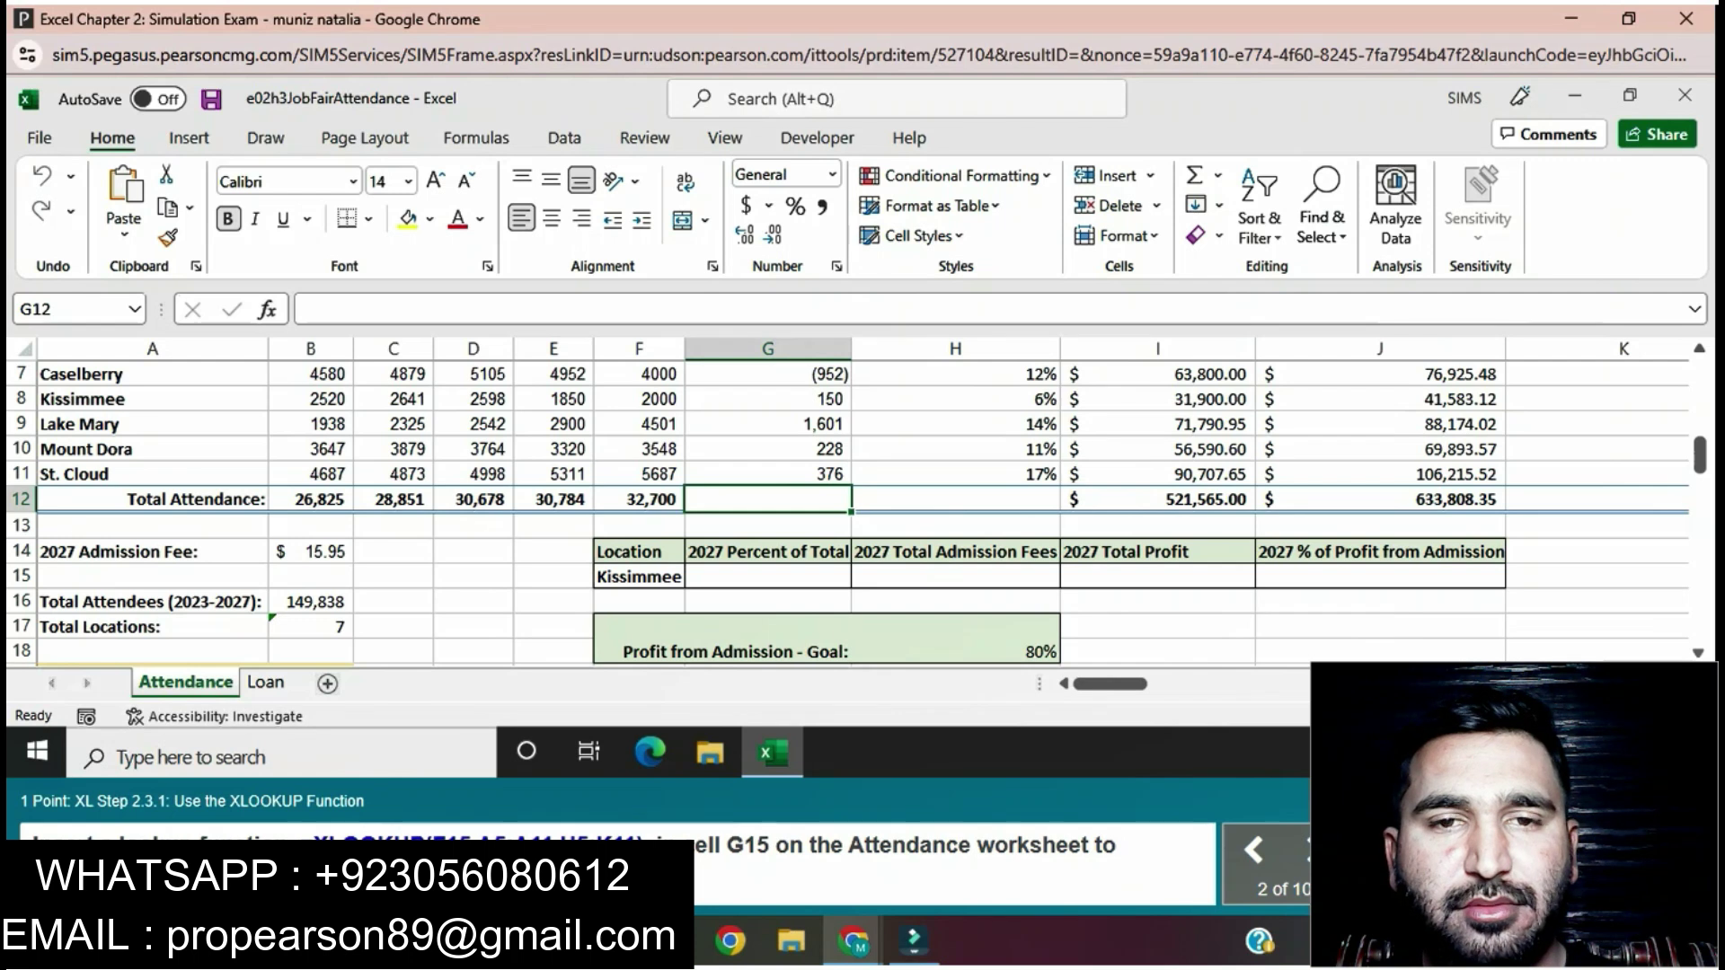
pyautogui.click(769, 577)
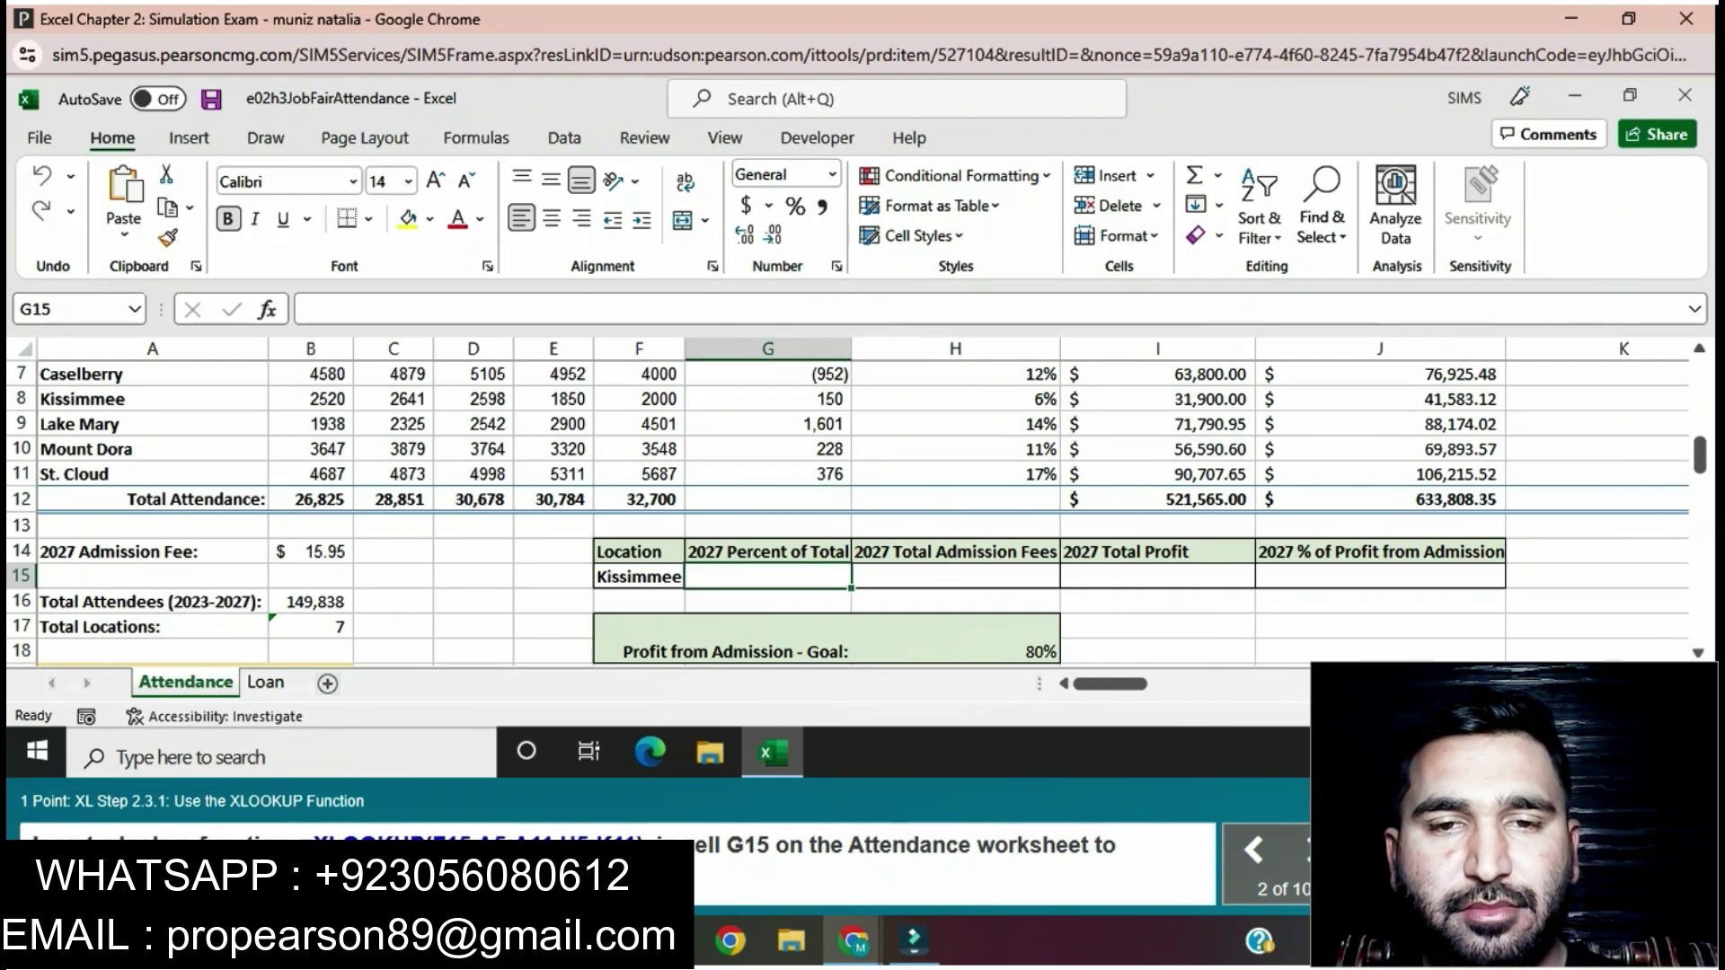
pyautogui.click(302, 308)
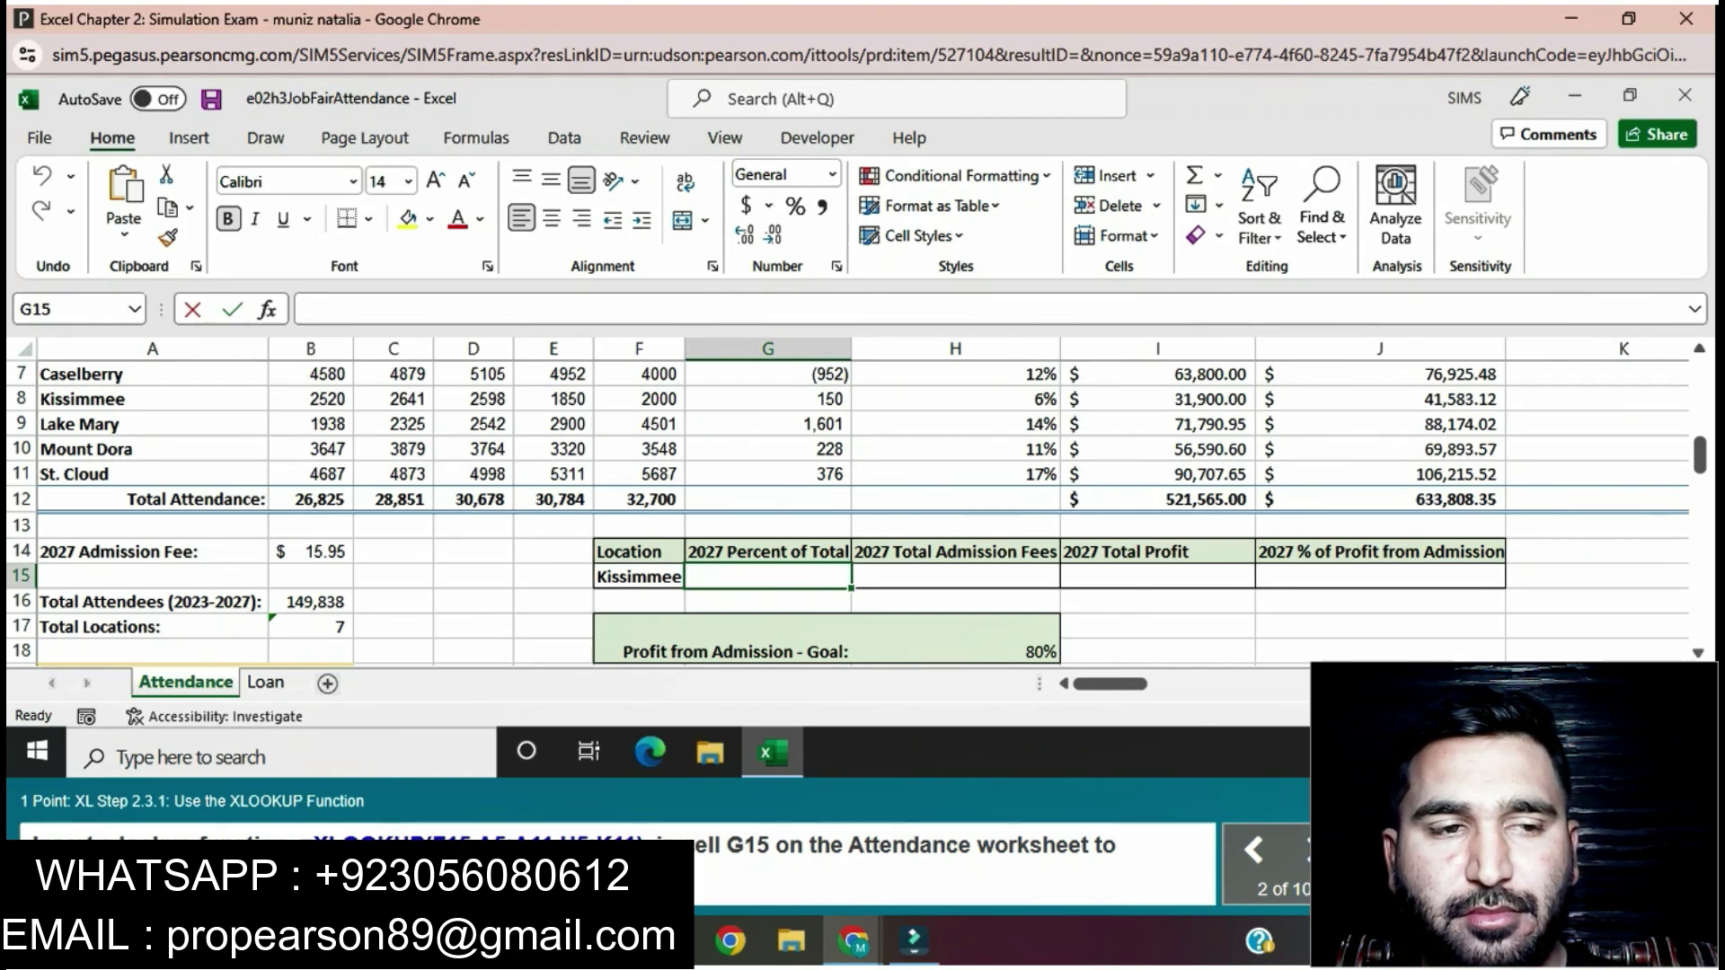
pyautogui.write('=')
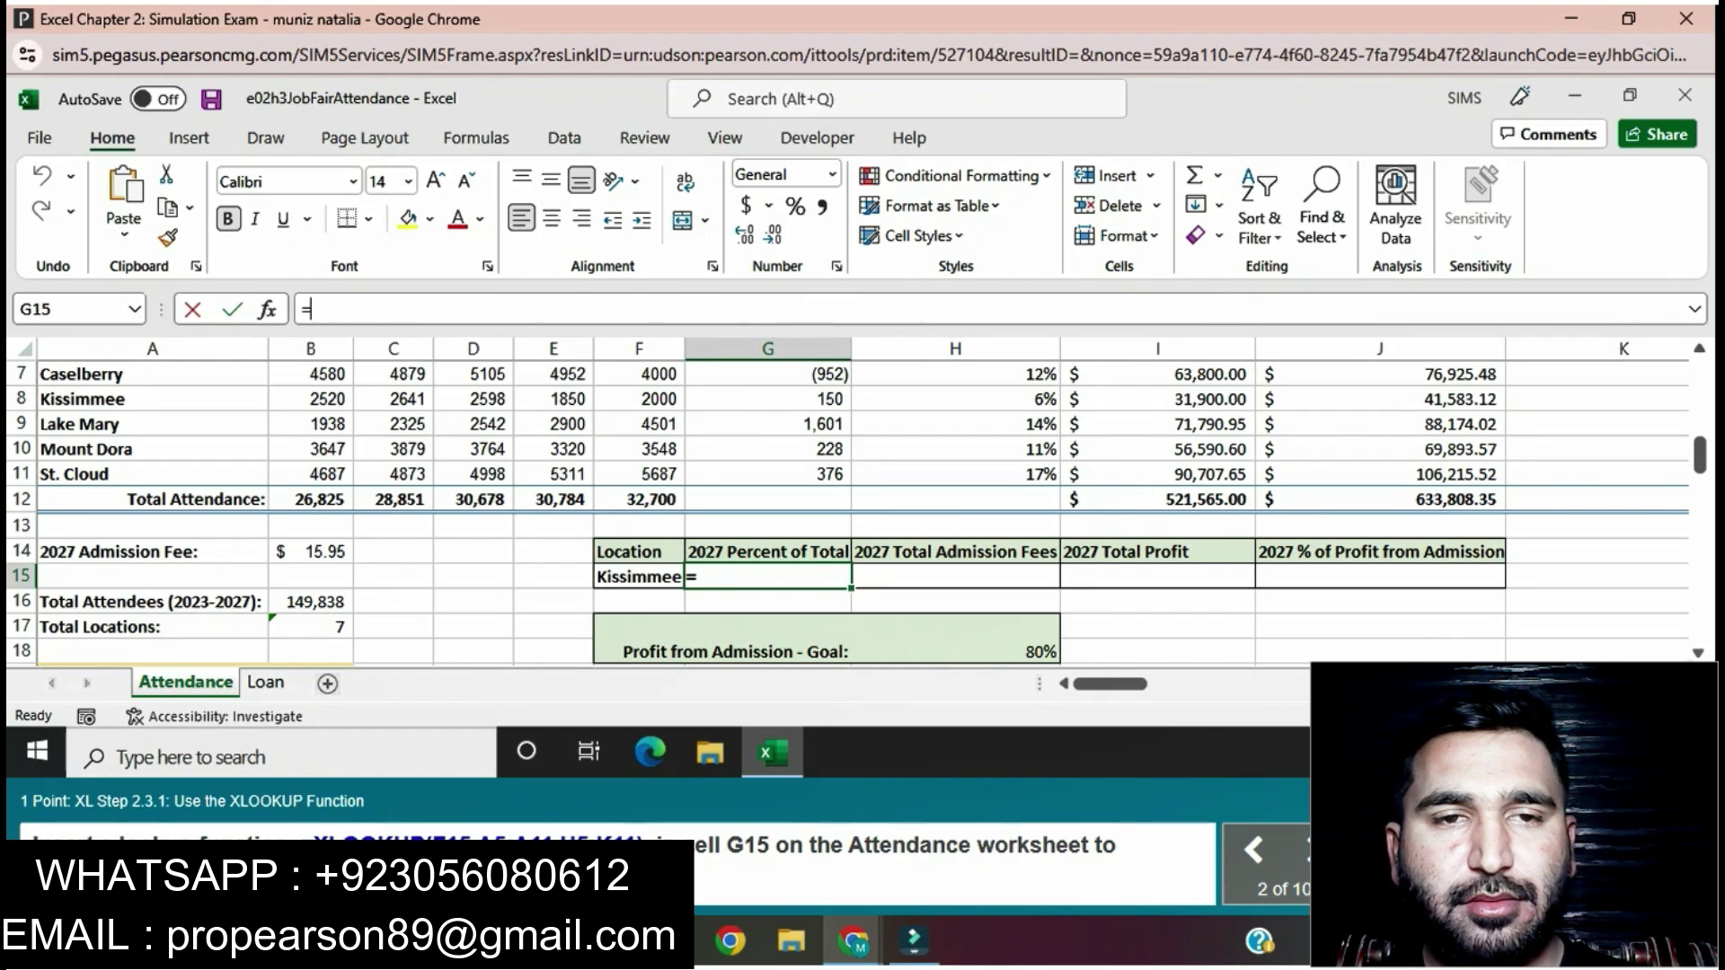
pyautogui.write('X')
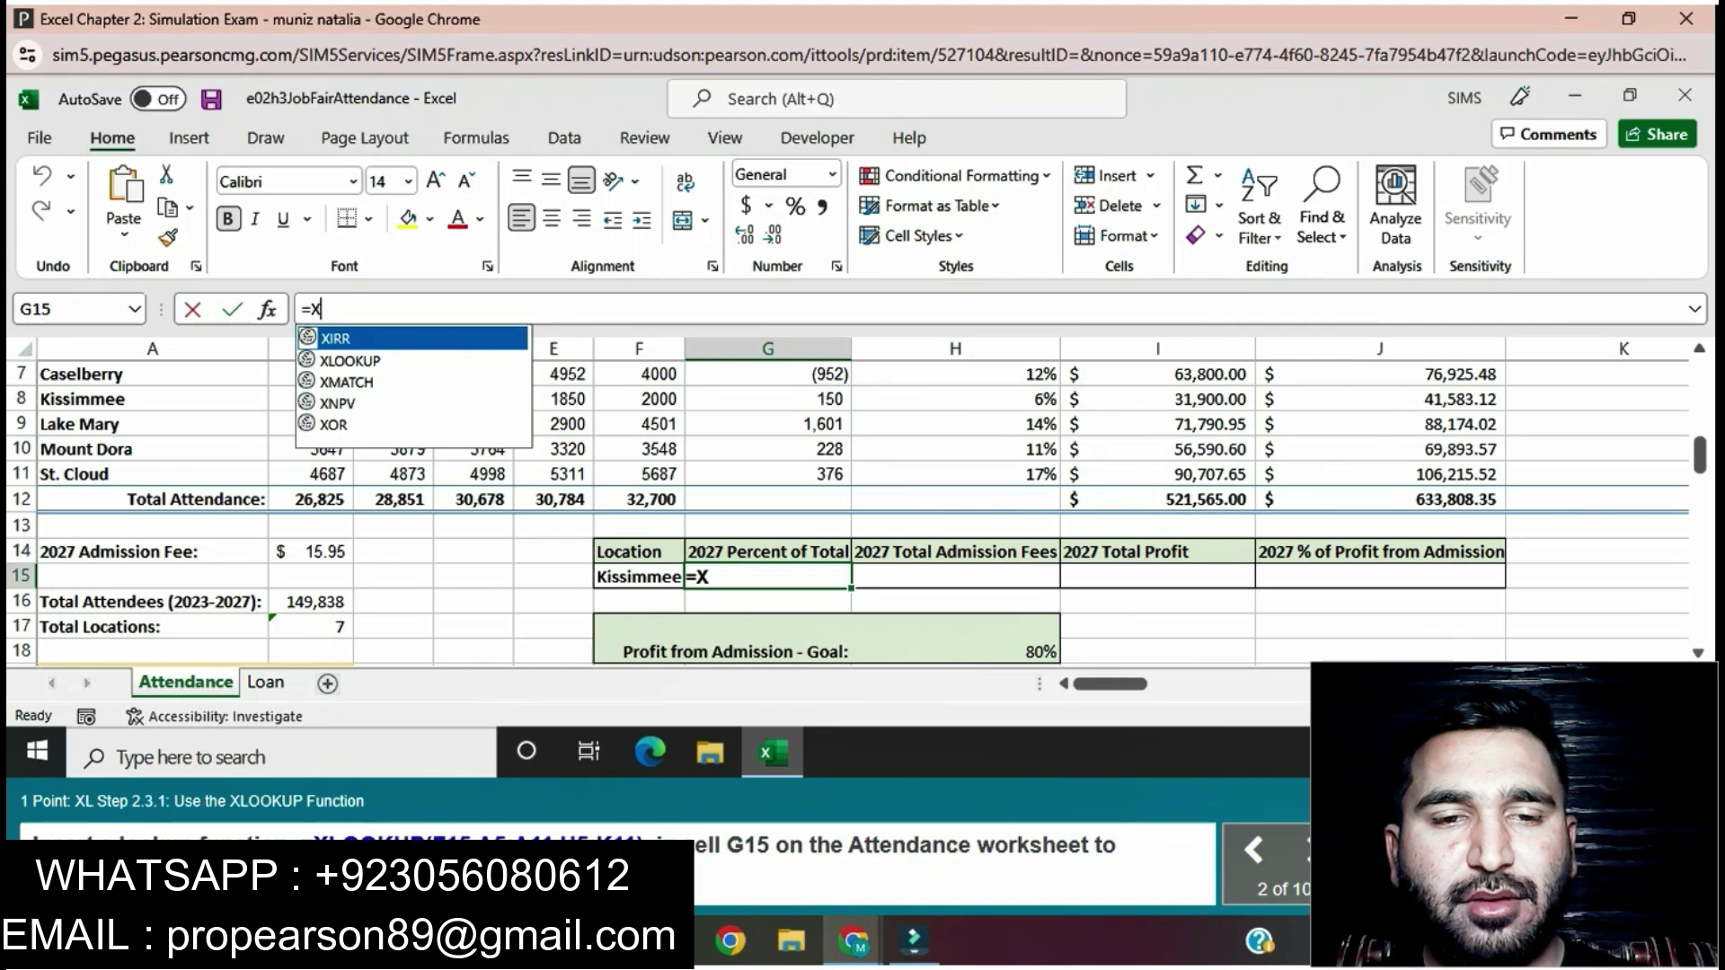
pyautogui.write('L')
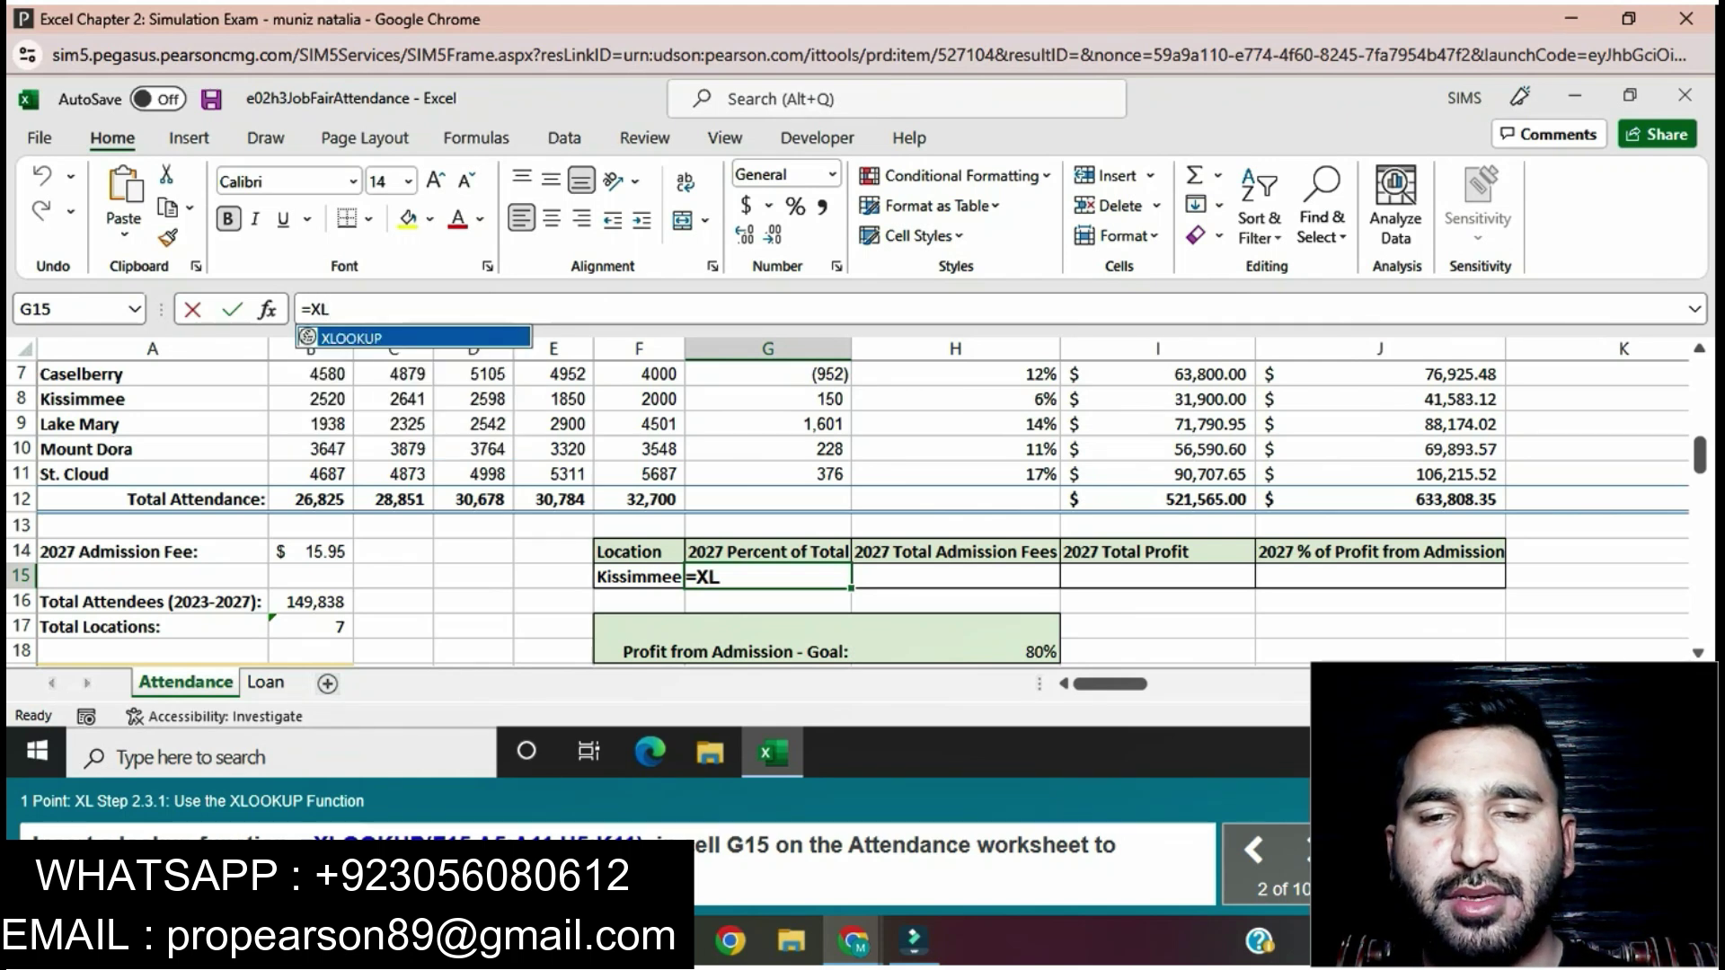
pyautogui.write('OO')
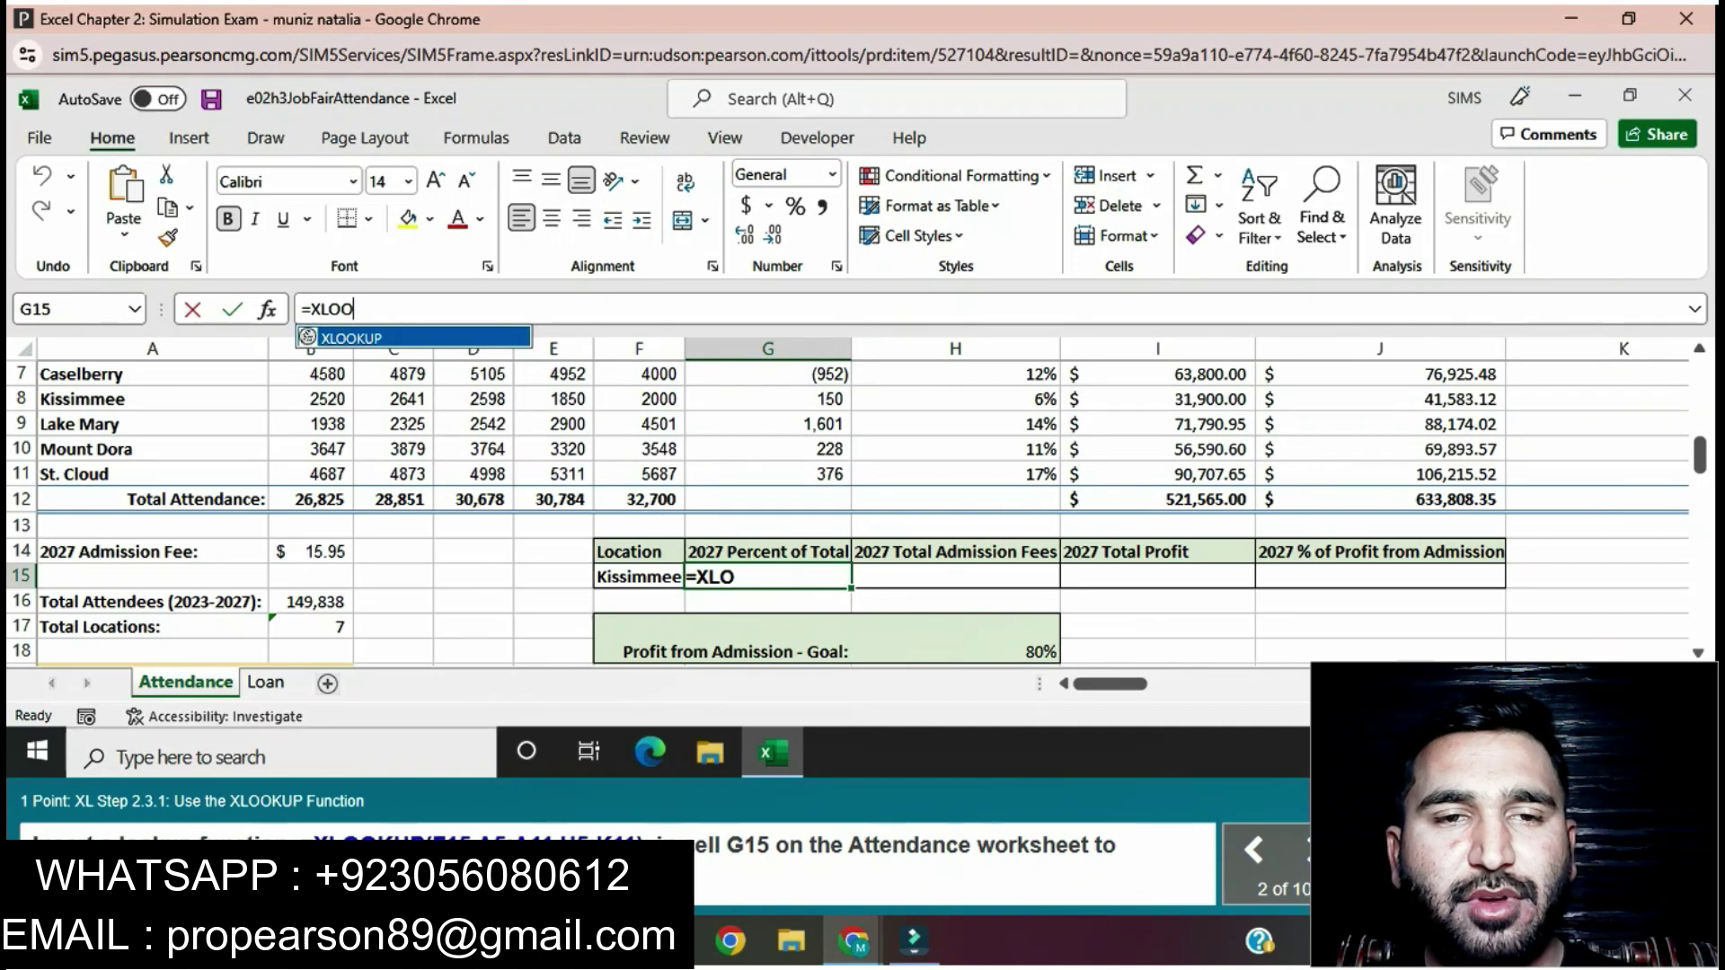
pyautogui.write('KUP')
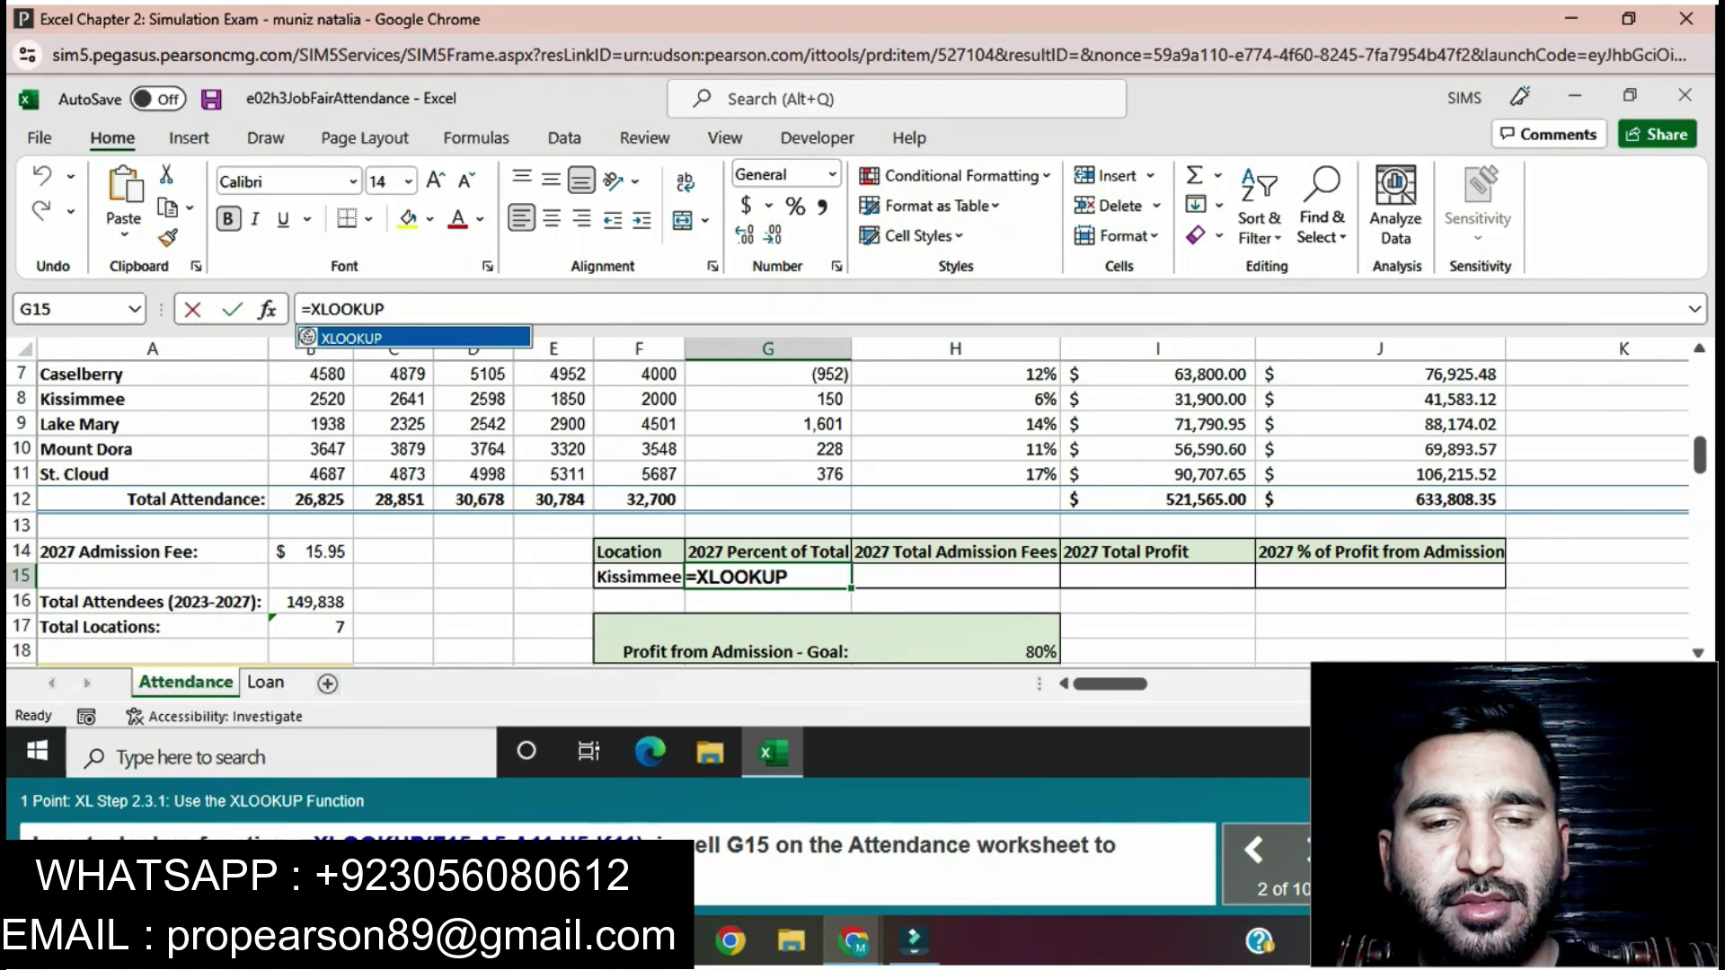
pyautogui.write('(')
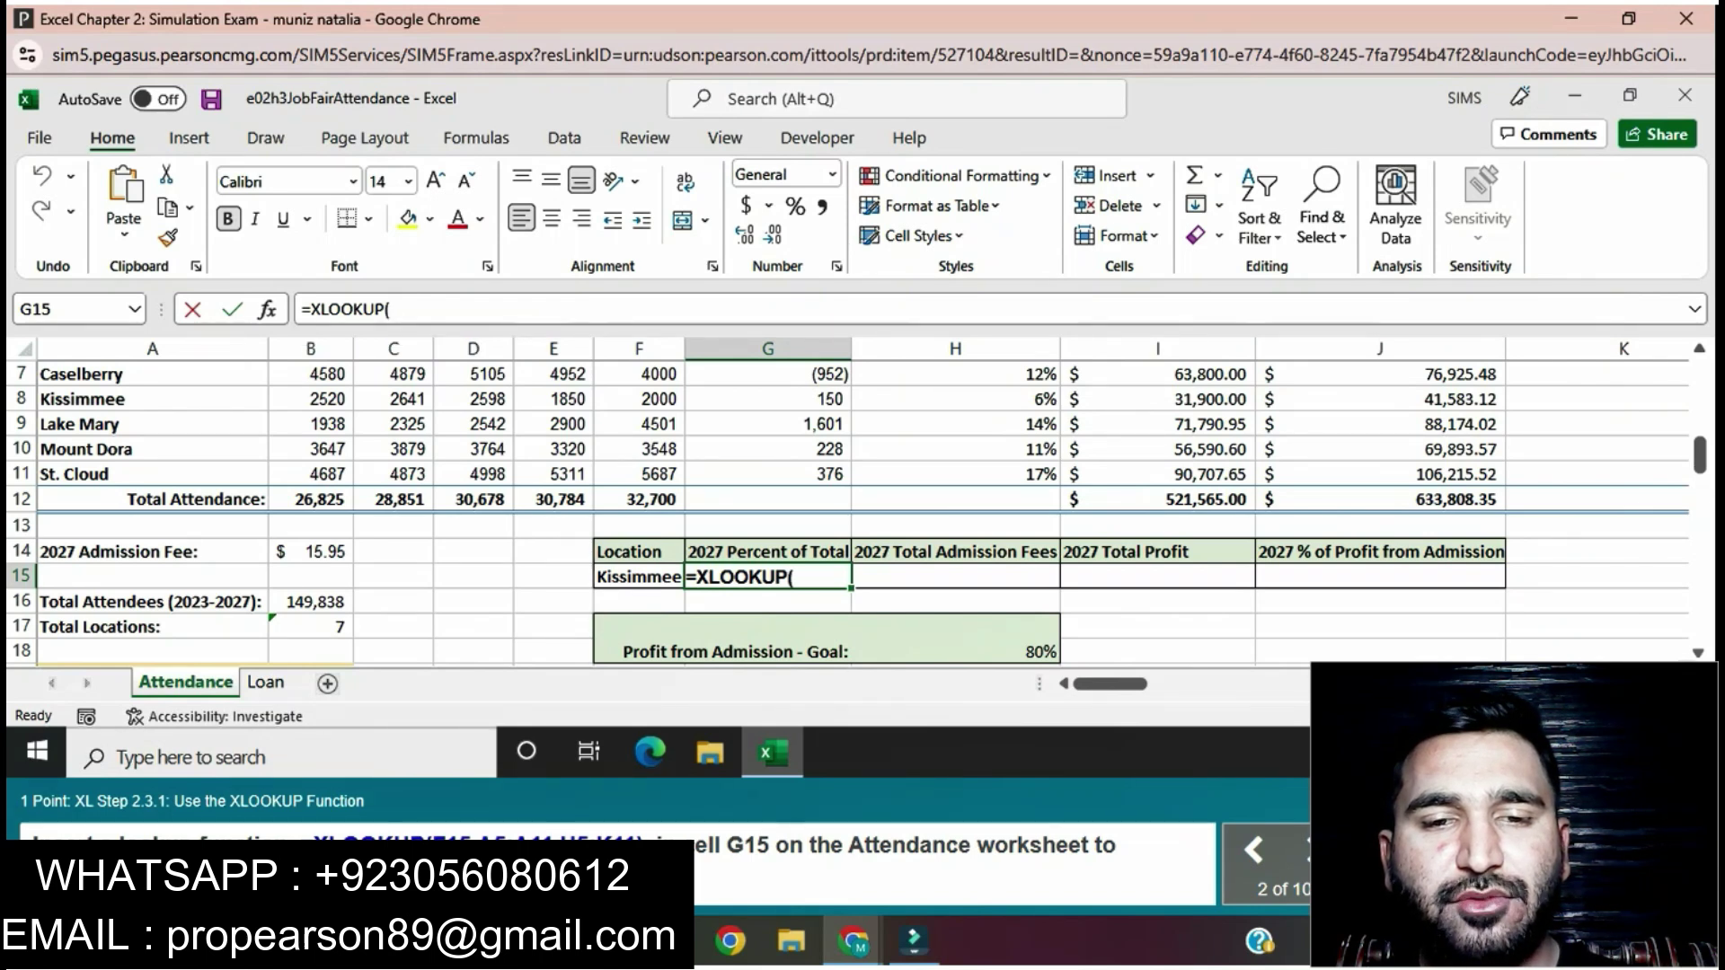
pyautogui.write('F')
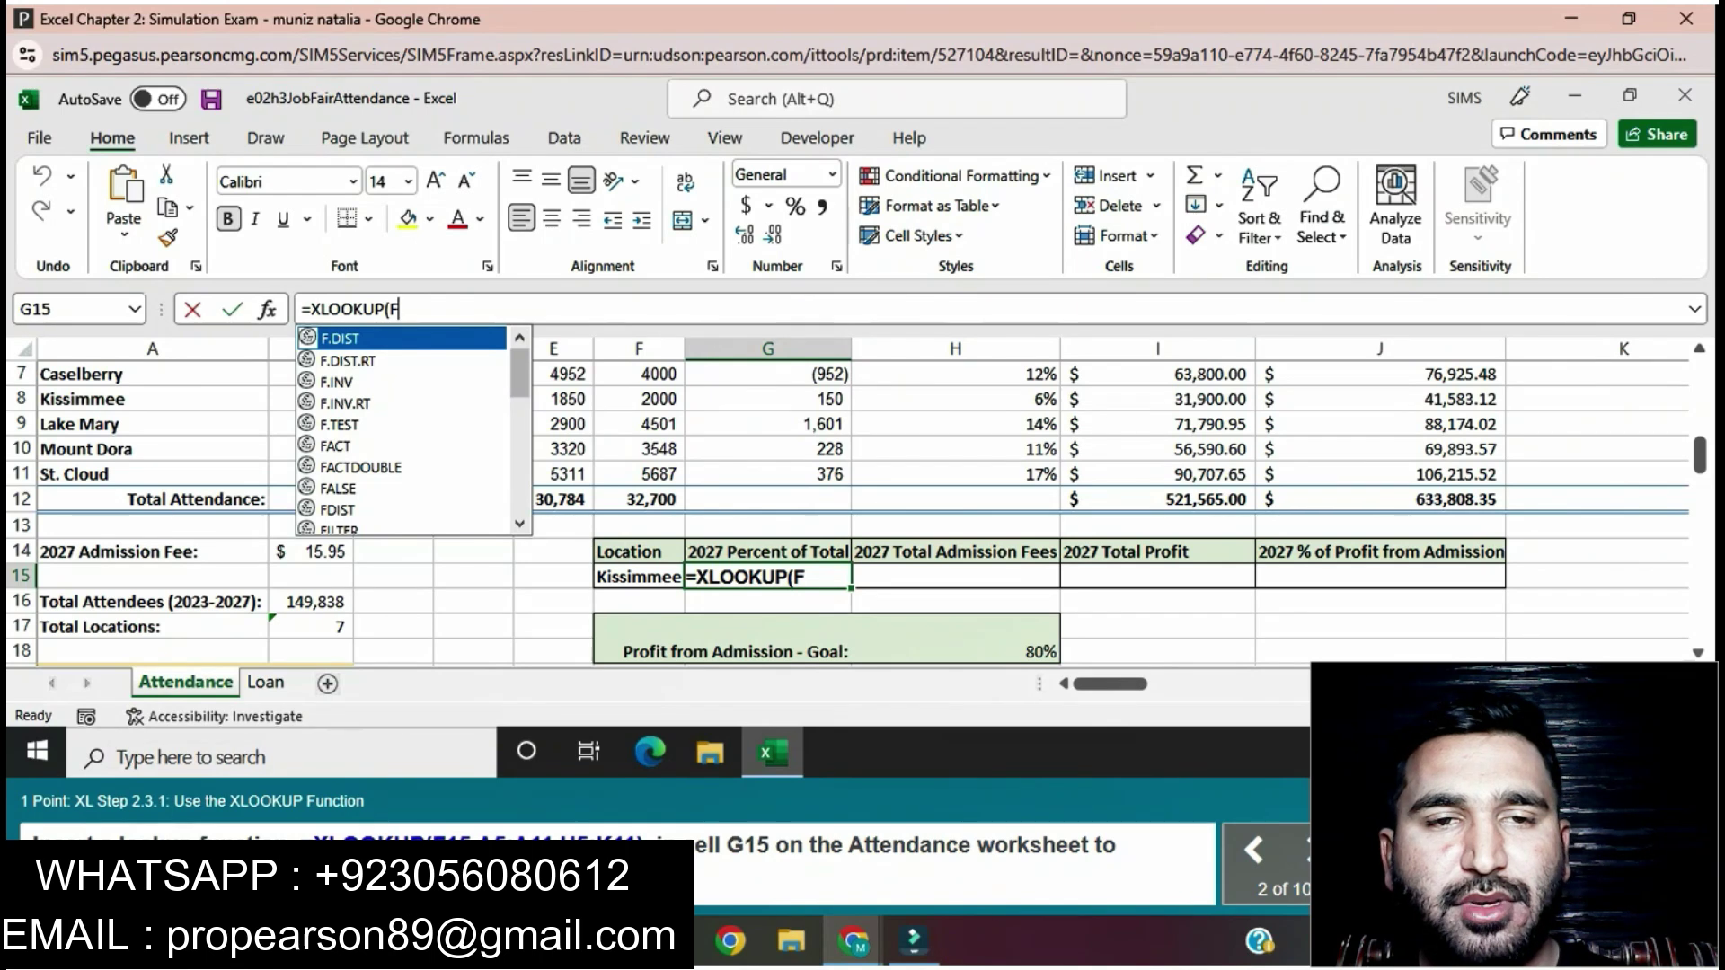
pyautogui.write('15')
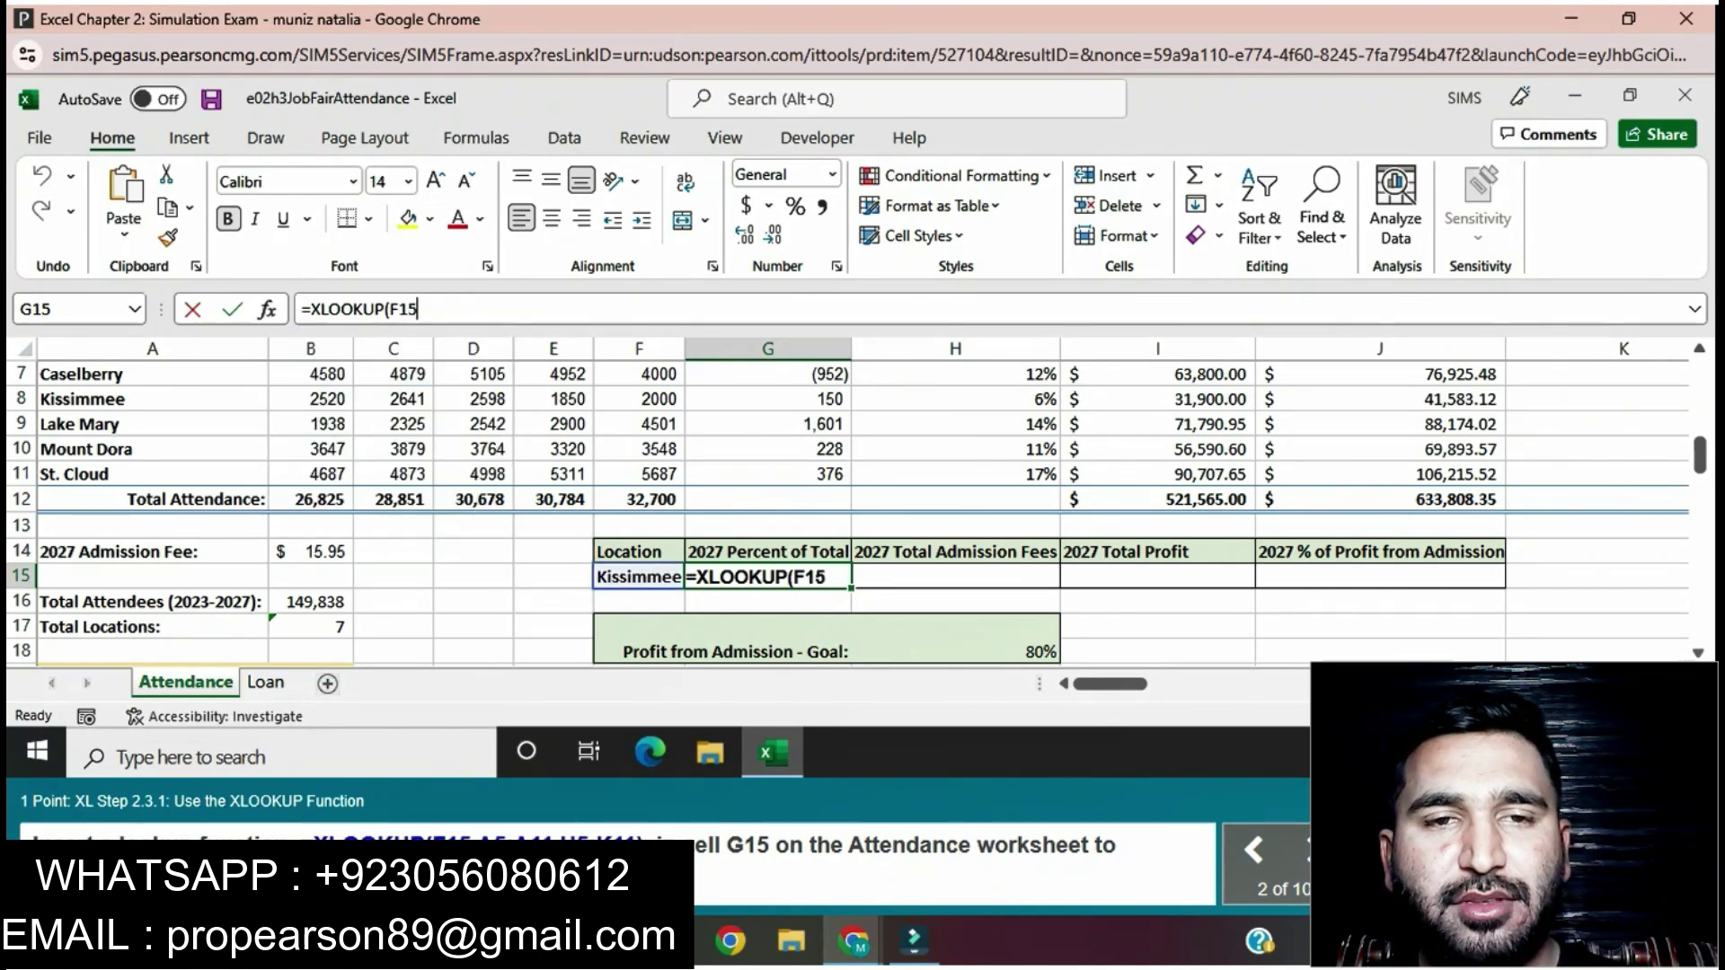
pyautogui.write(',')
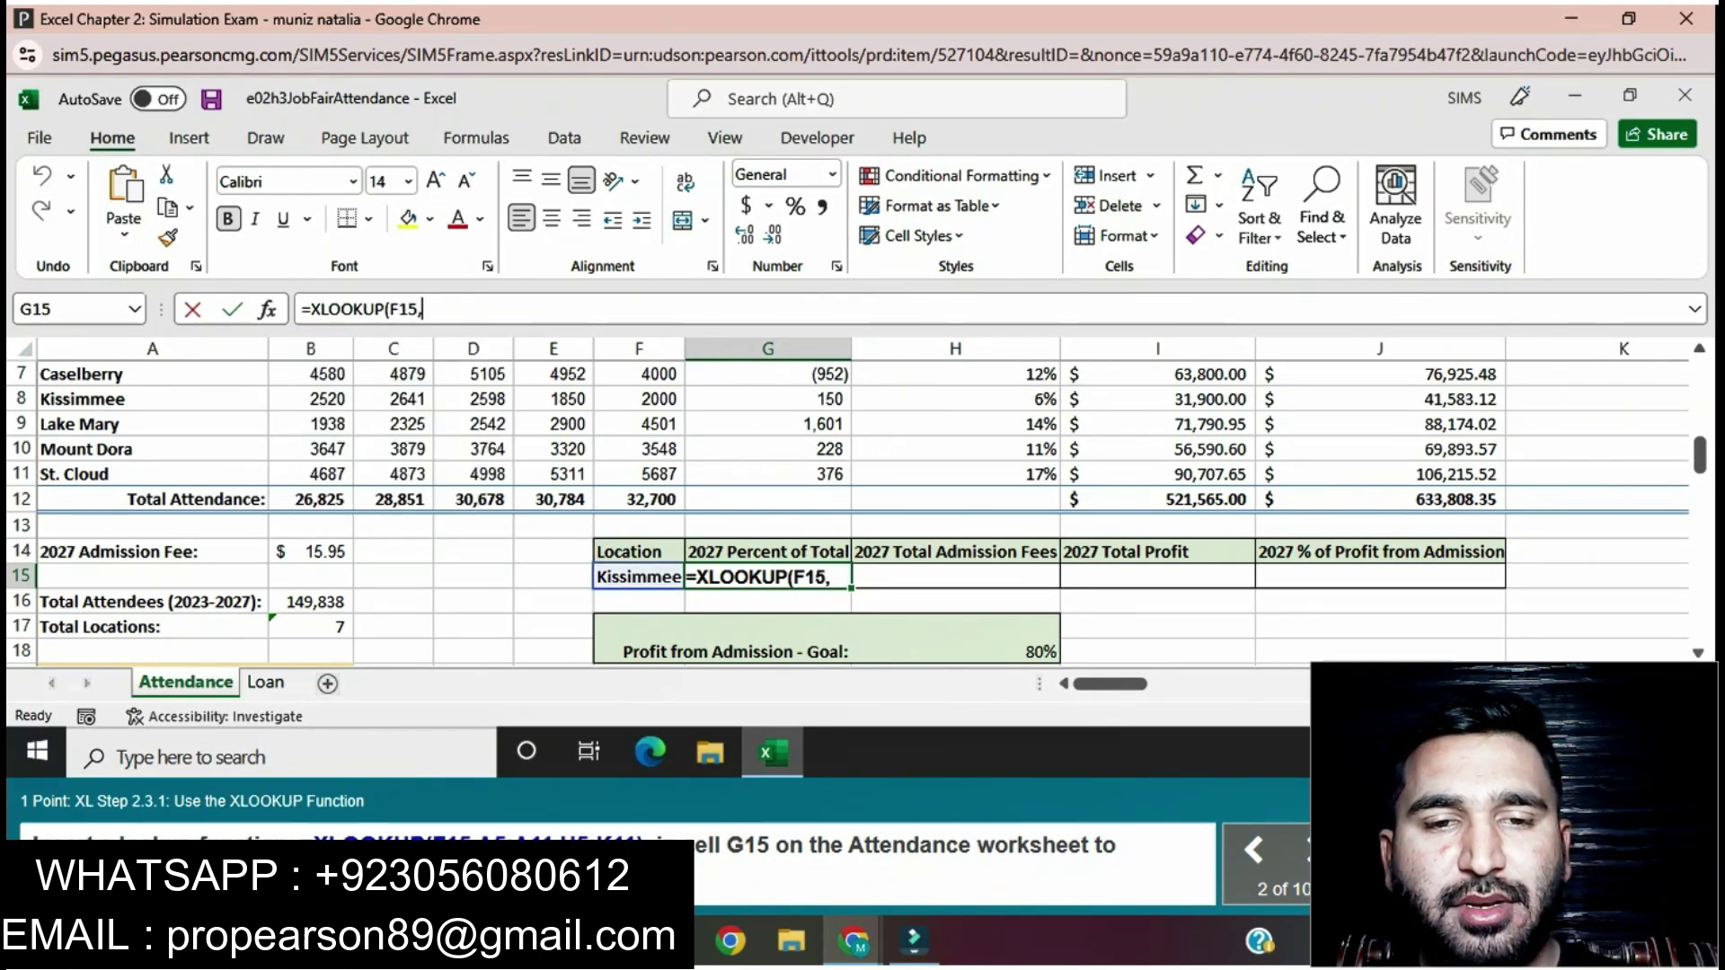
pyautogui.write('A5')
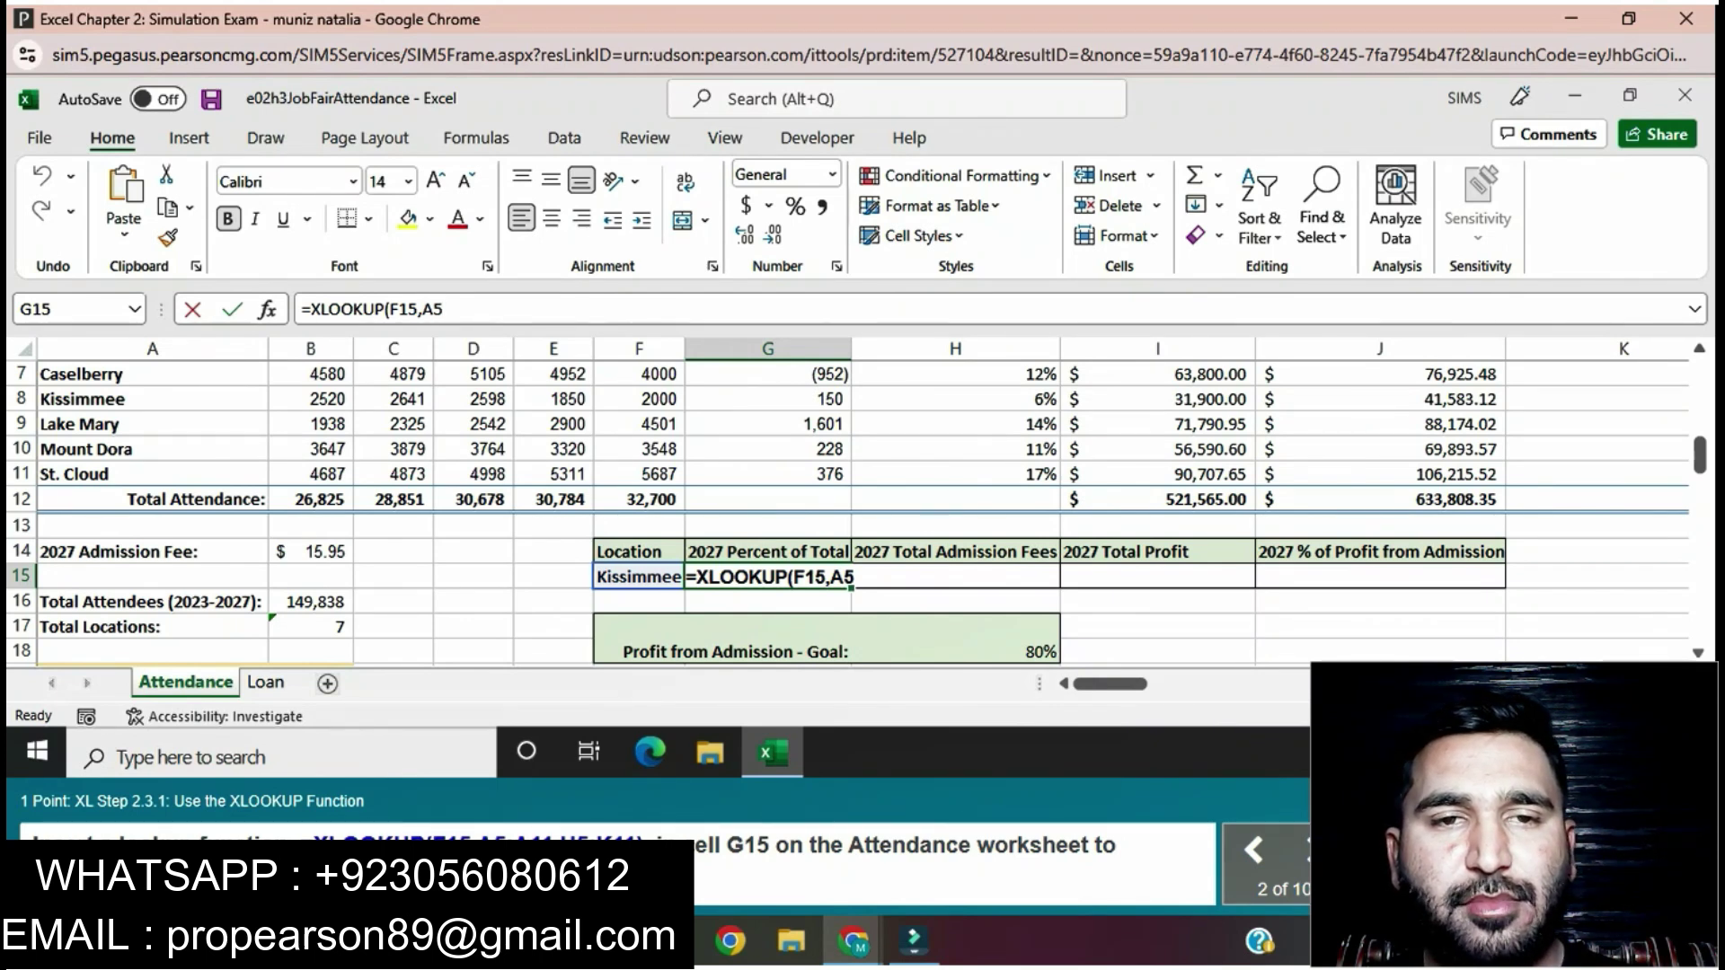
pyautogui.write(':')
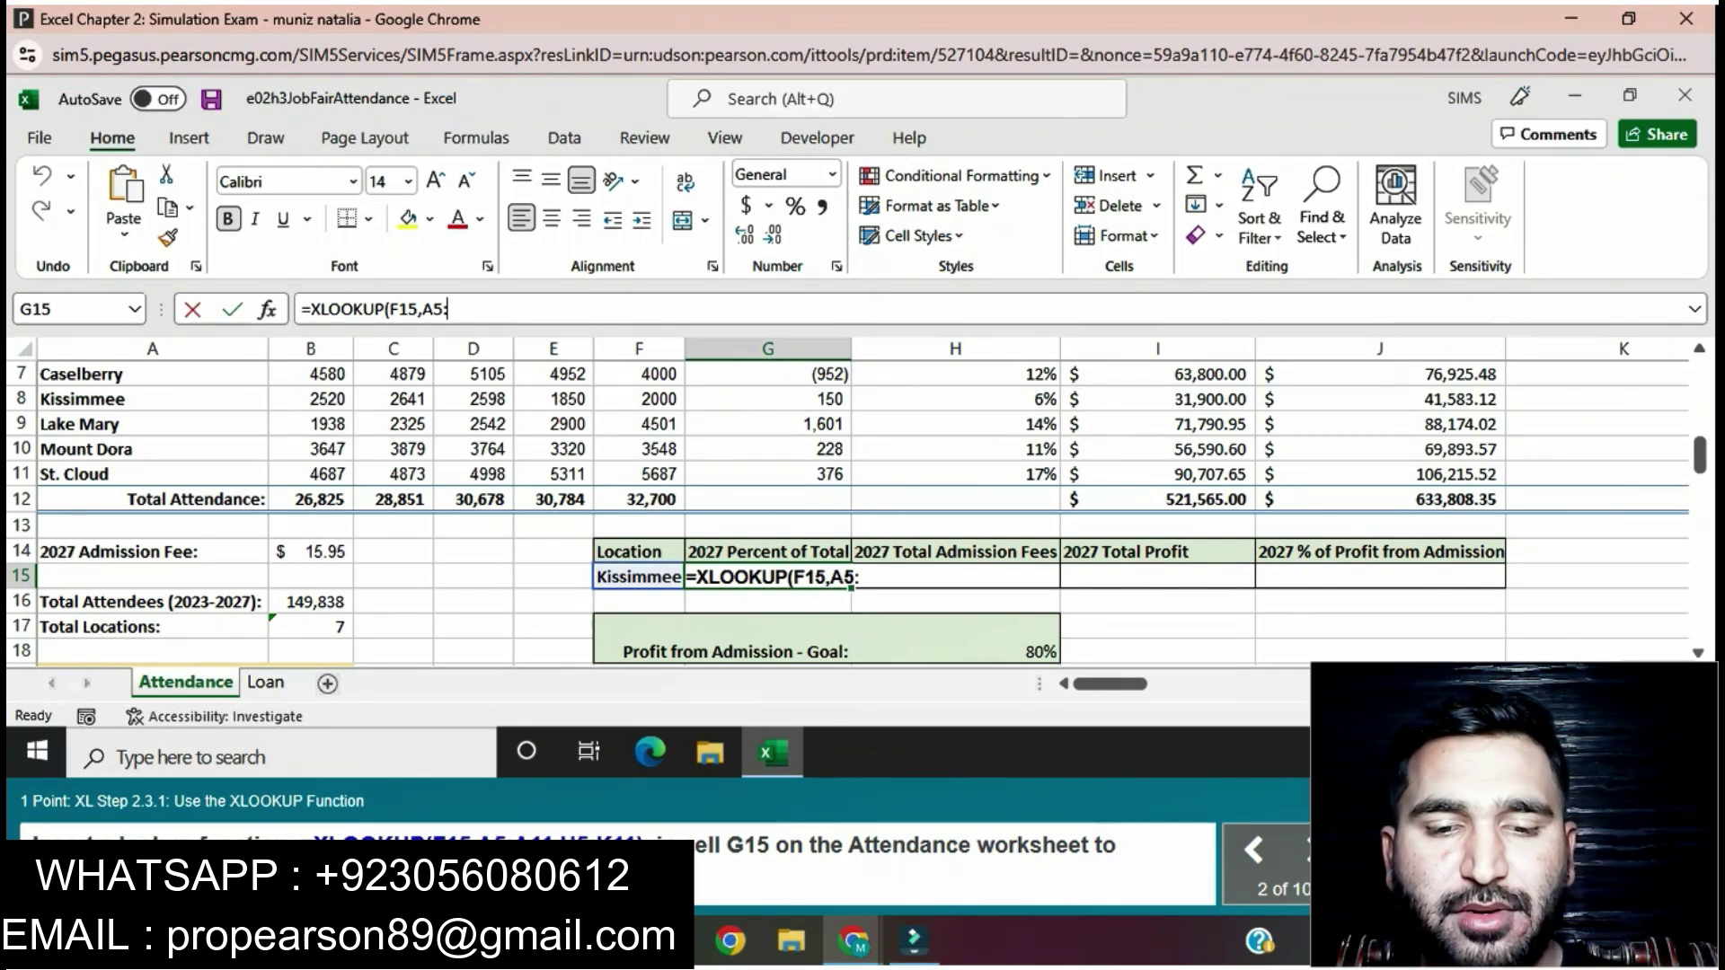
pyautogui.write('A11')
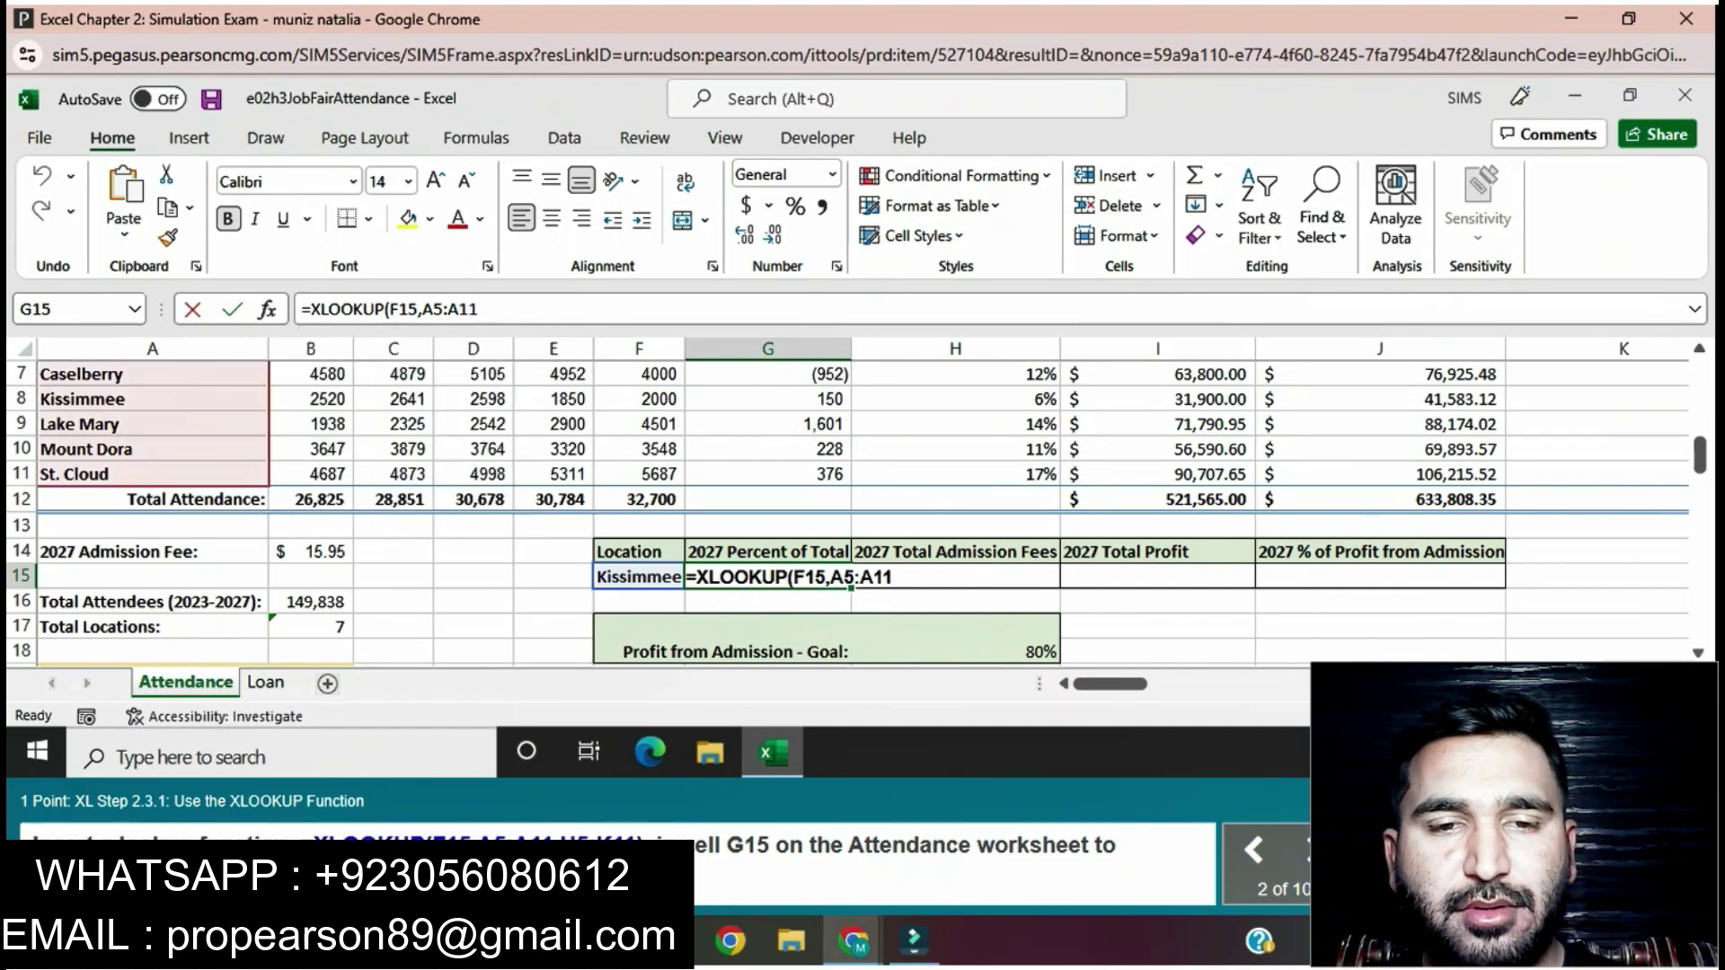
pyautogui.write(',')
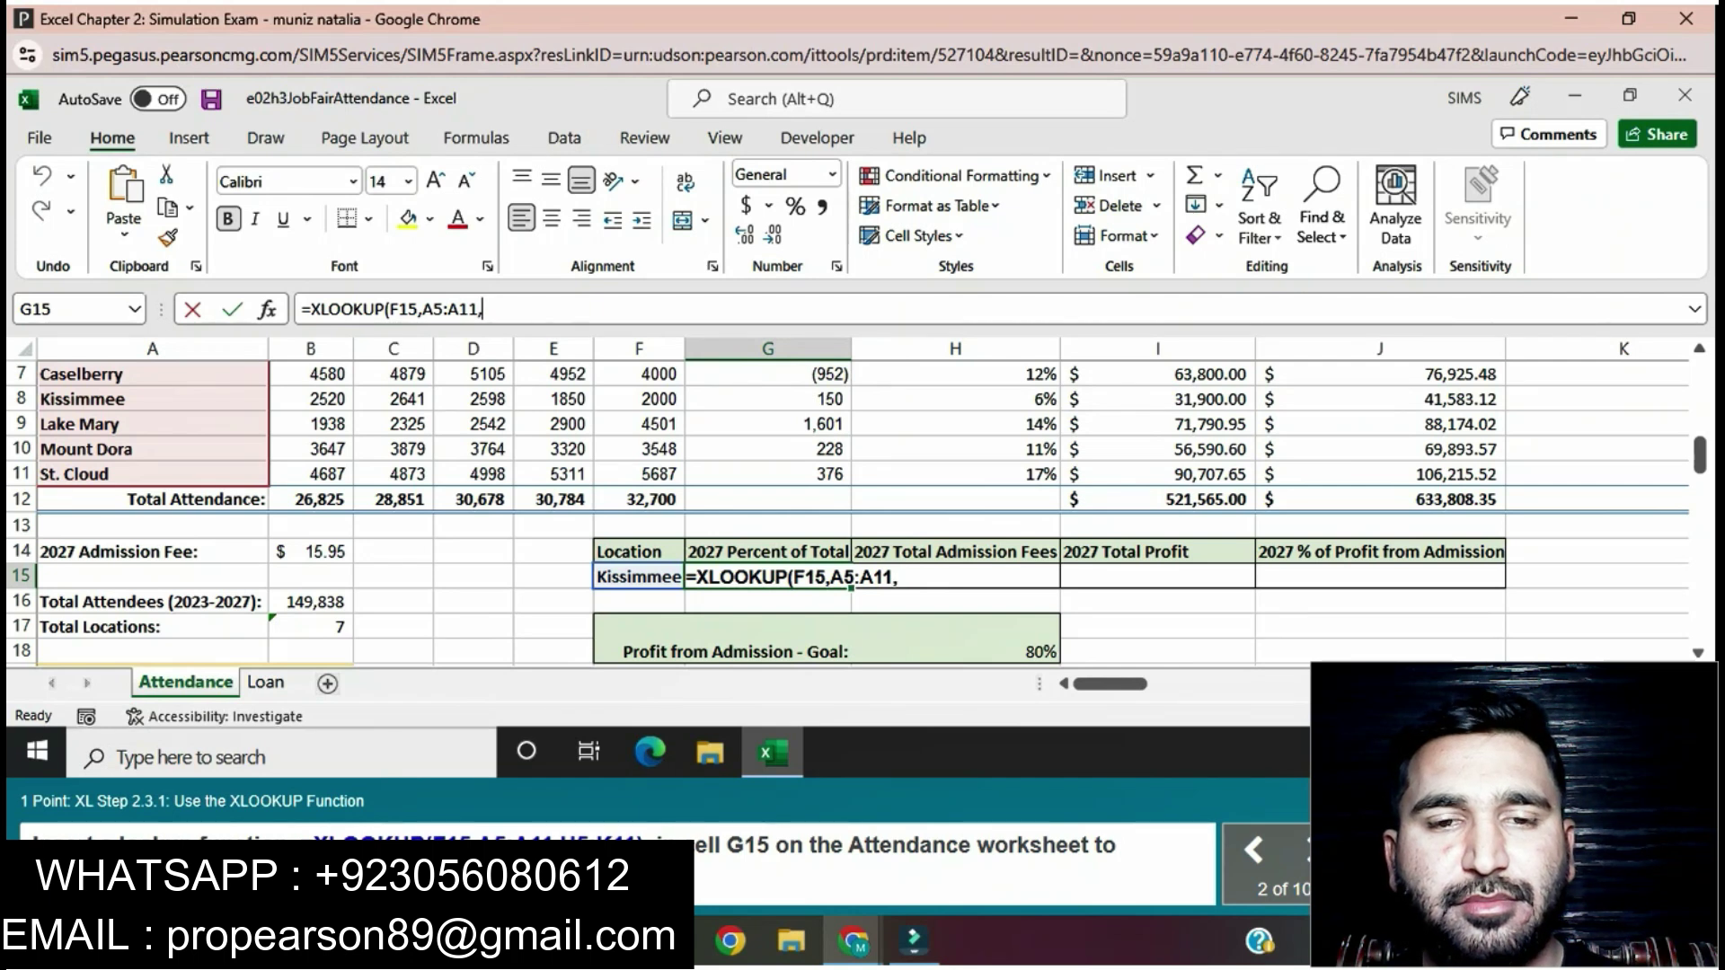
pyautogui.write('H5')
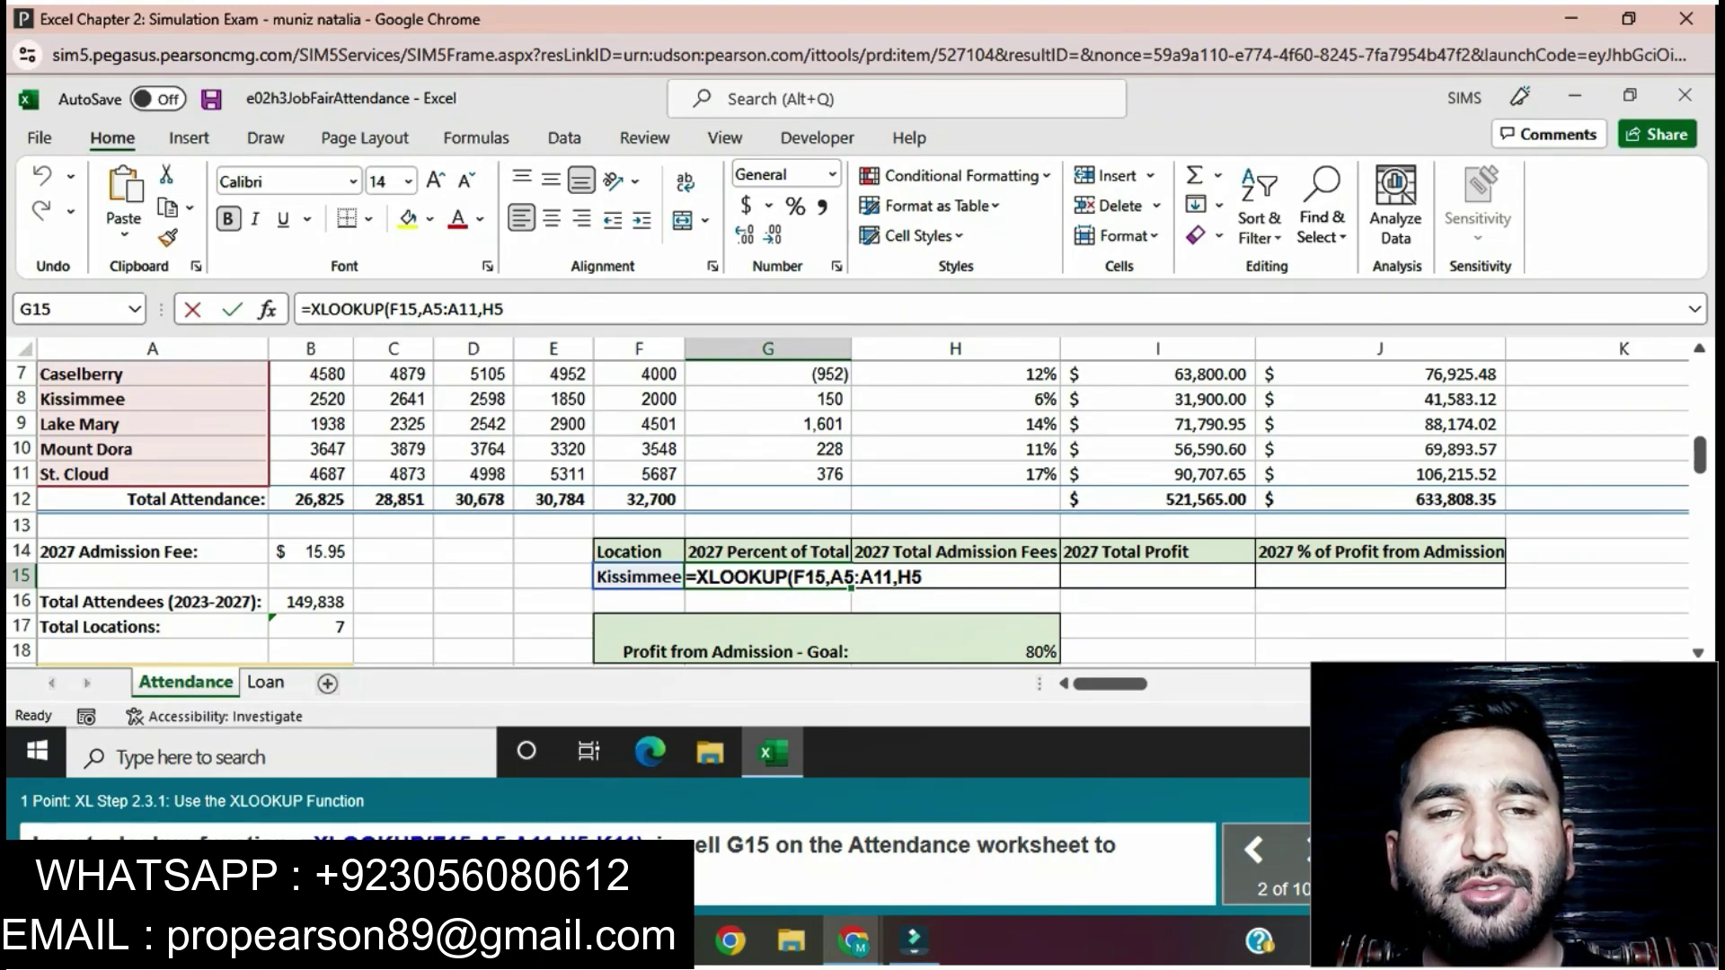
pyautogui.write(':K')
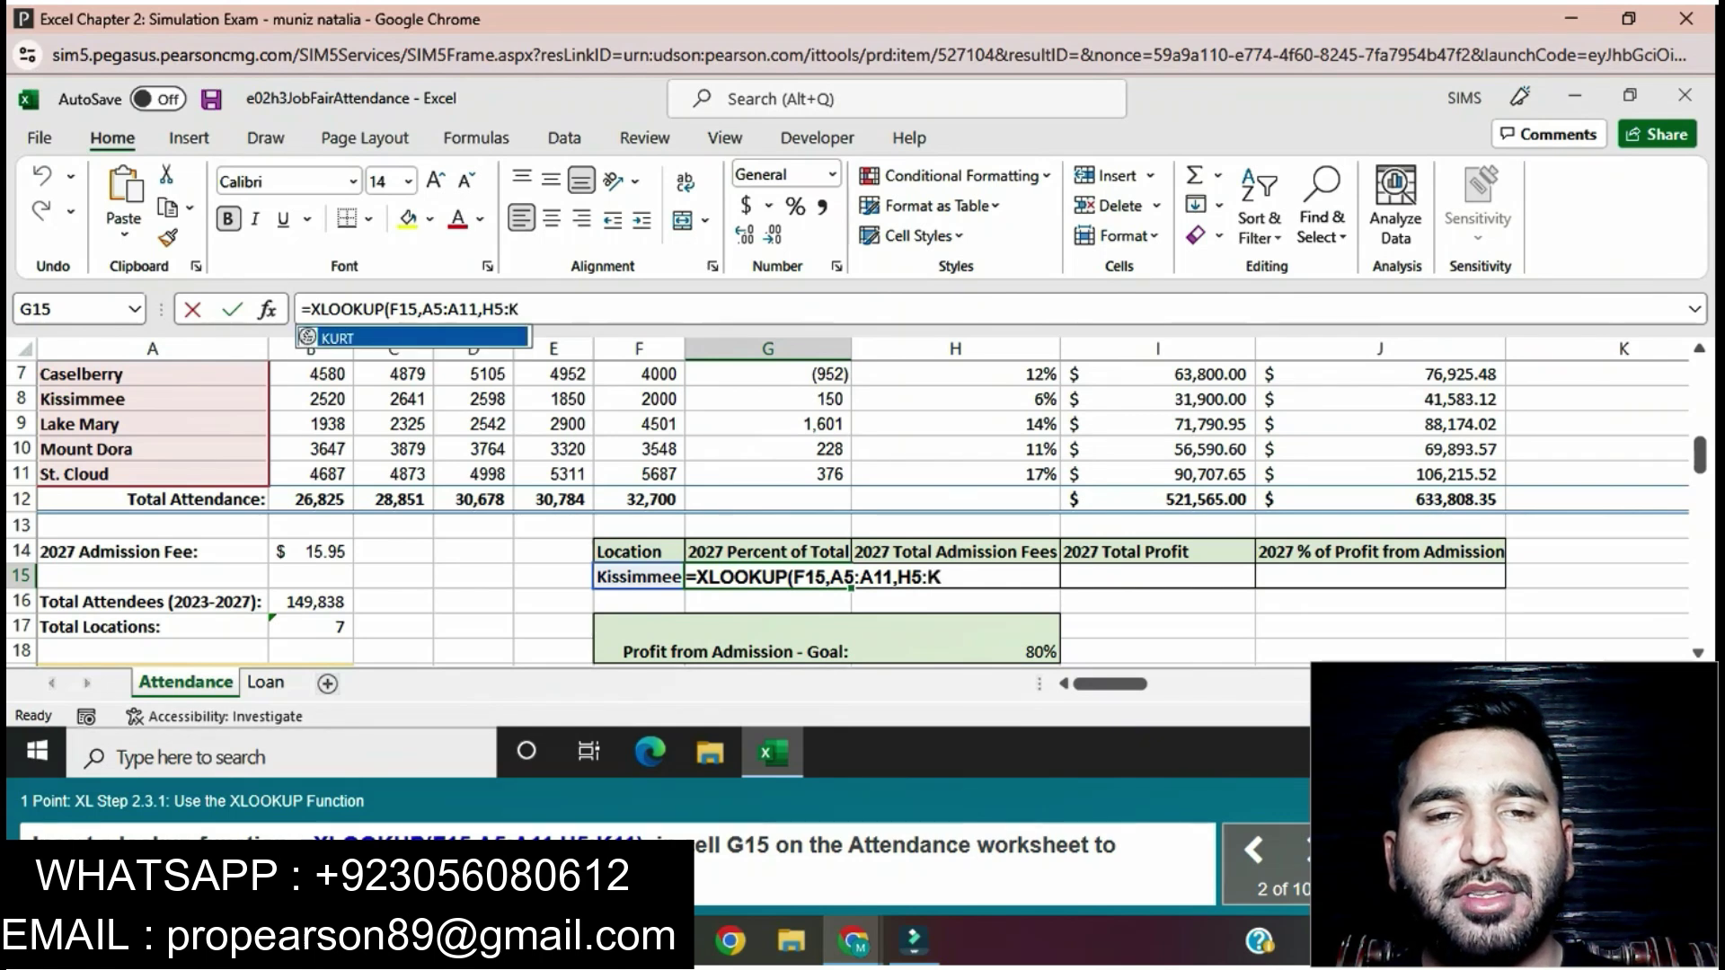
pyautogui.write('11')
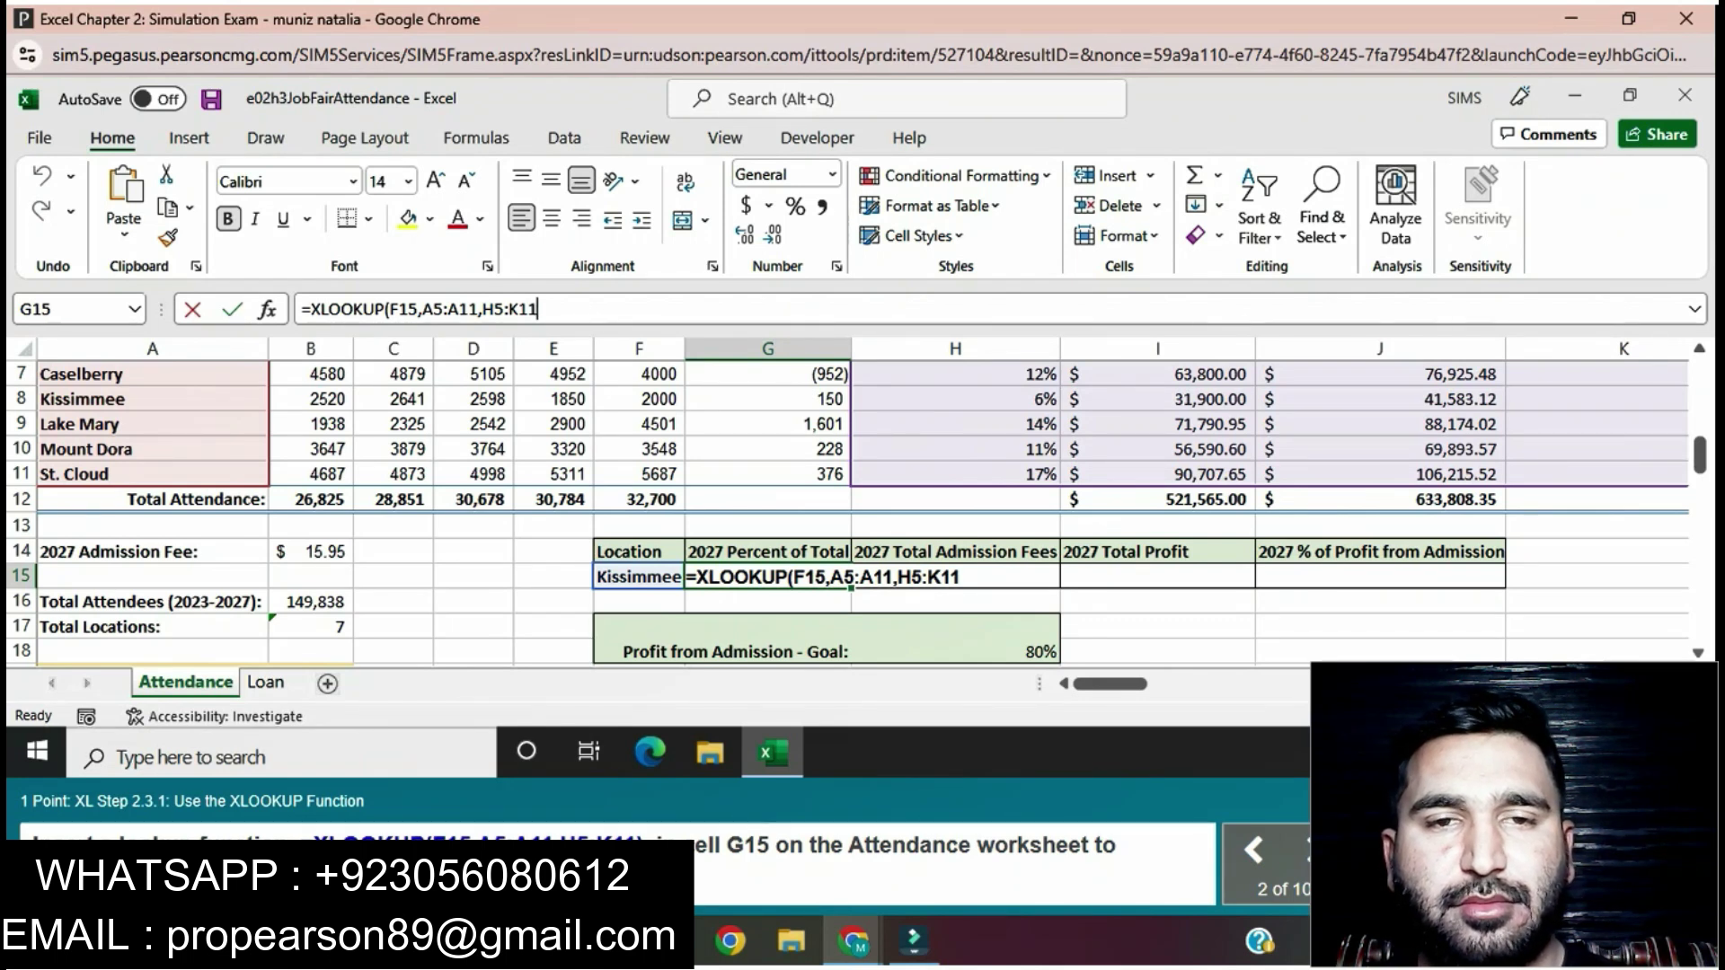
pyautogui.write(')')
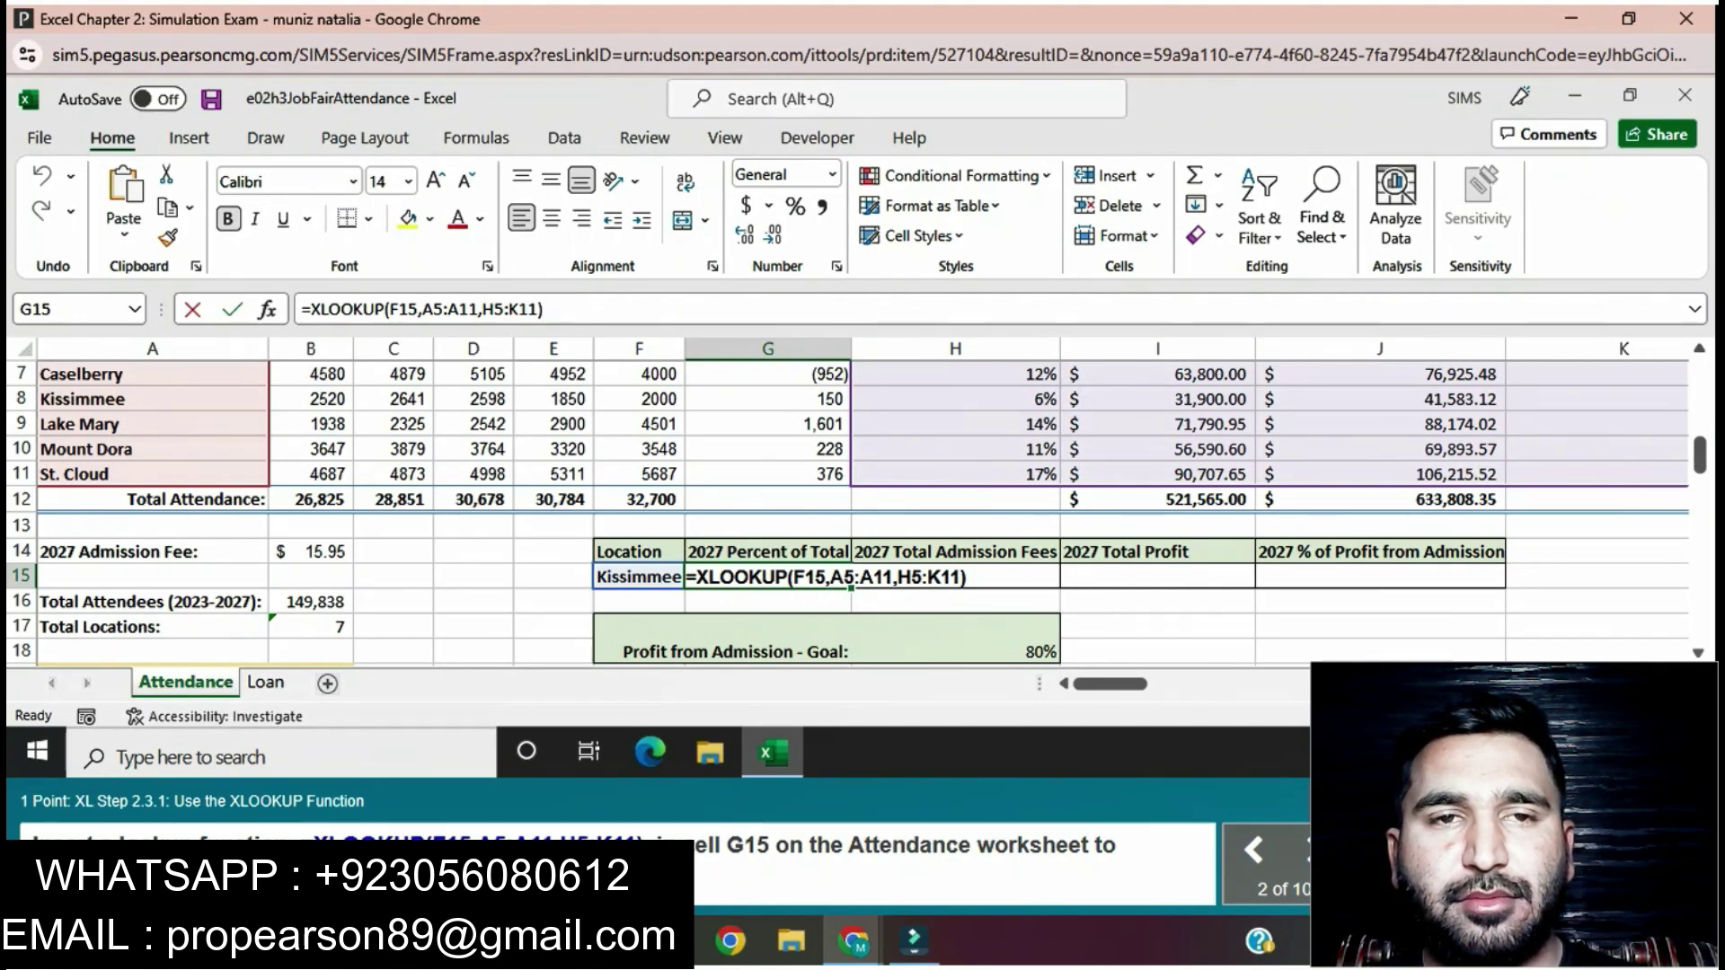
pyautogui.press('Tab')
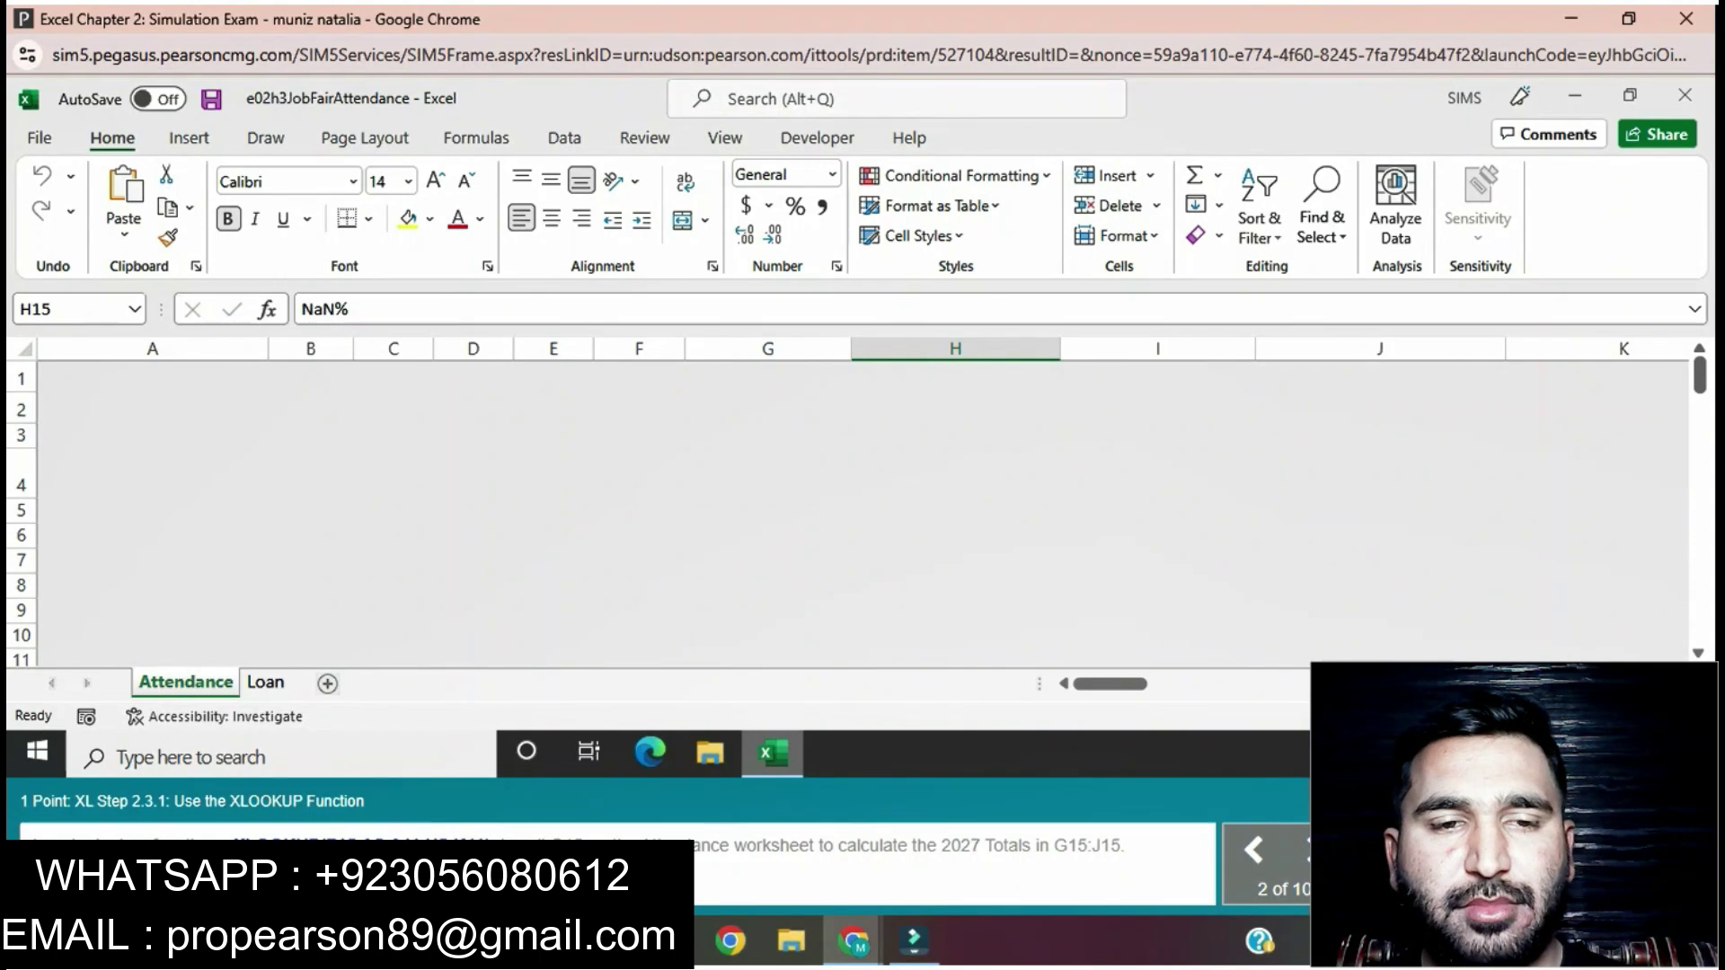
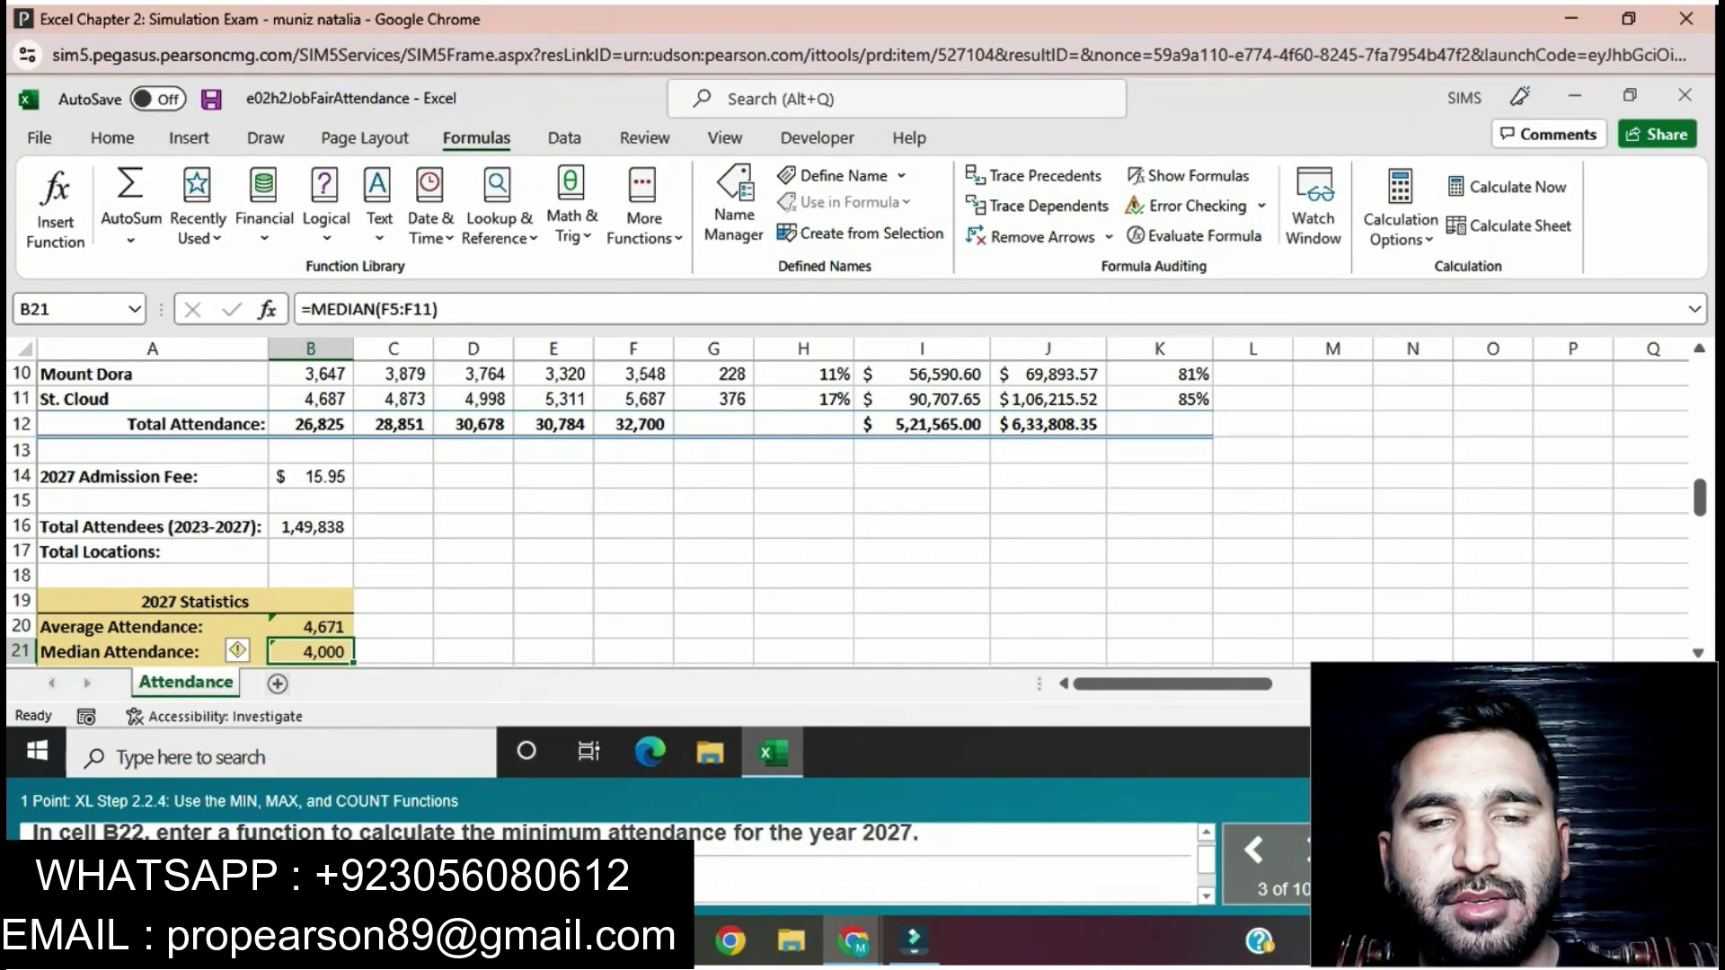
# Enter =MIN(F5:F11) in cell B22 to calculate the minimum attendance for 2027
pyautogui.scroll(-1, 857, 516)
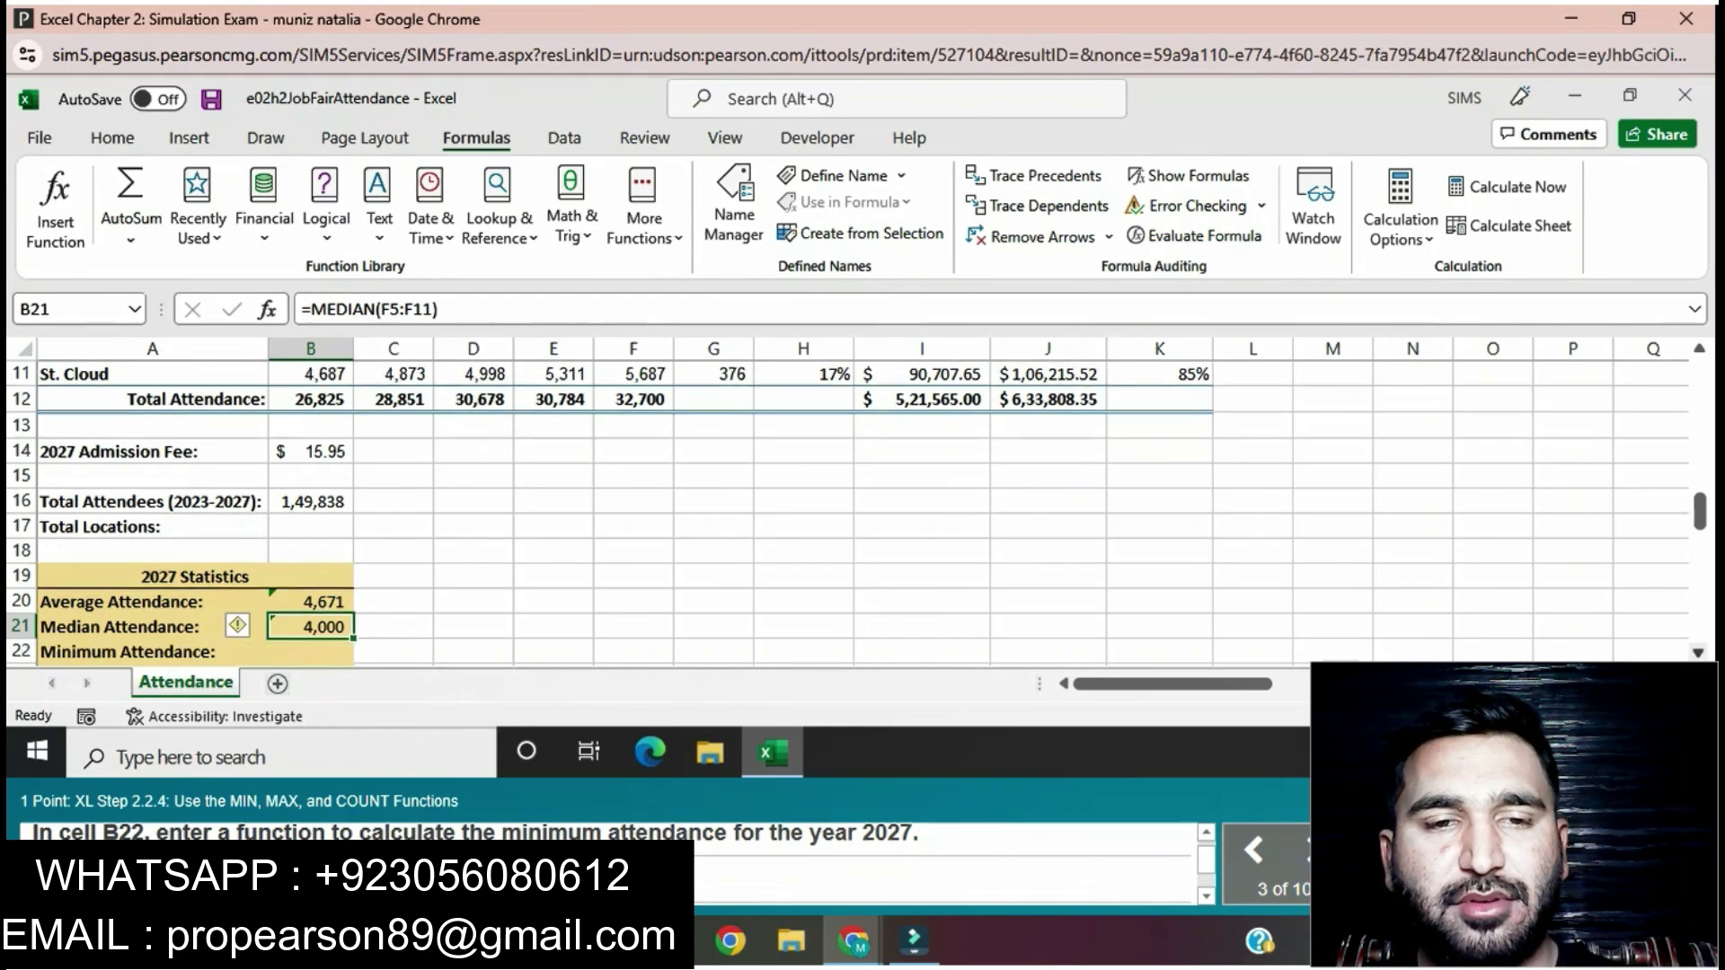
pyautogui.scroll(-1, 857, 516)
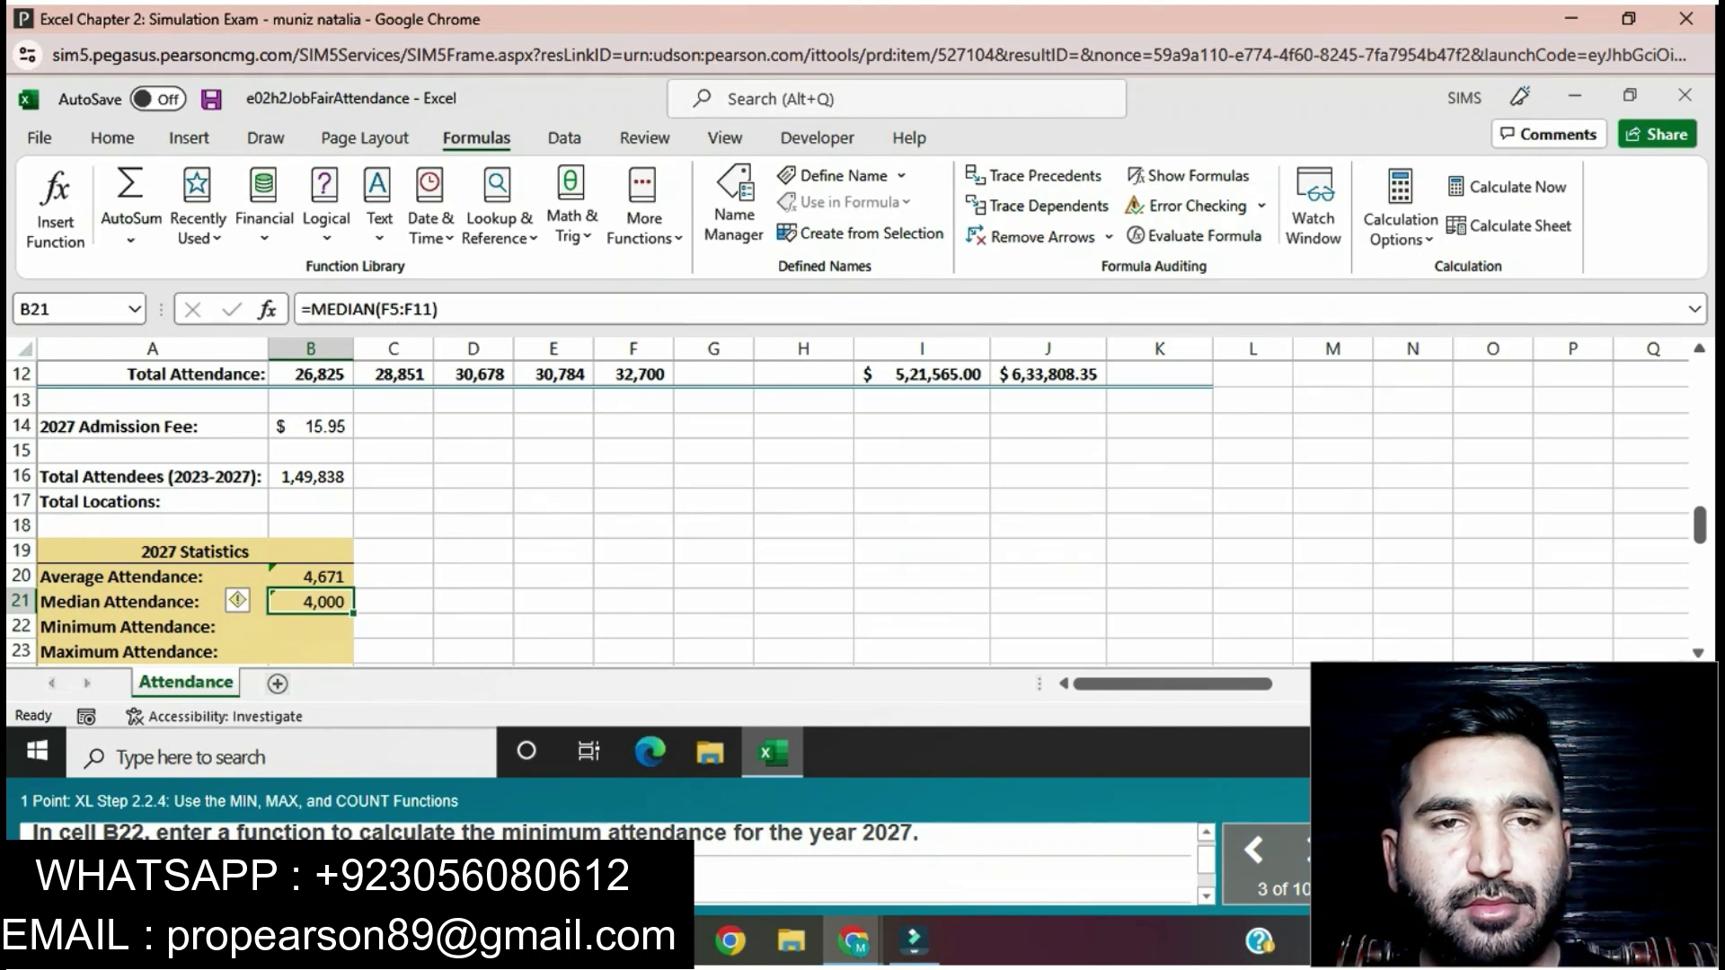
pyautogui.click(310, 626)
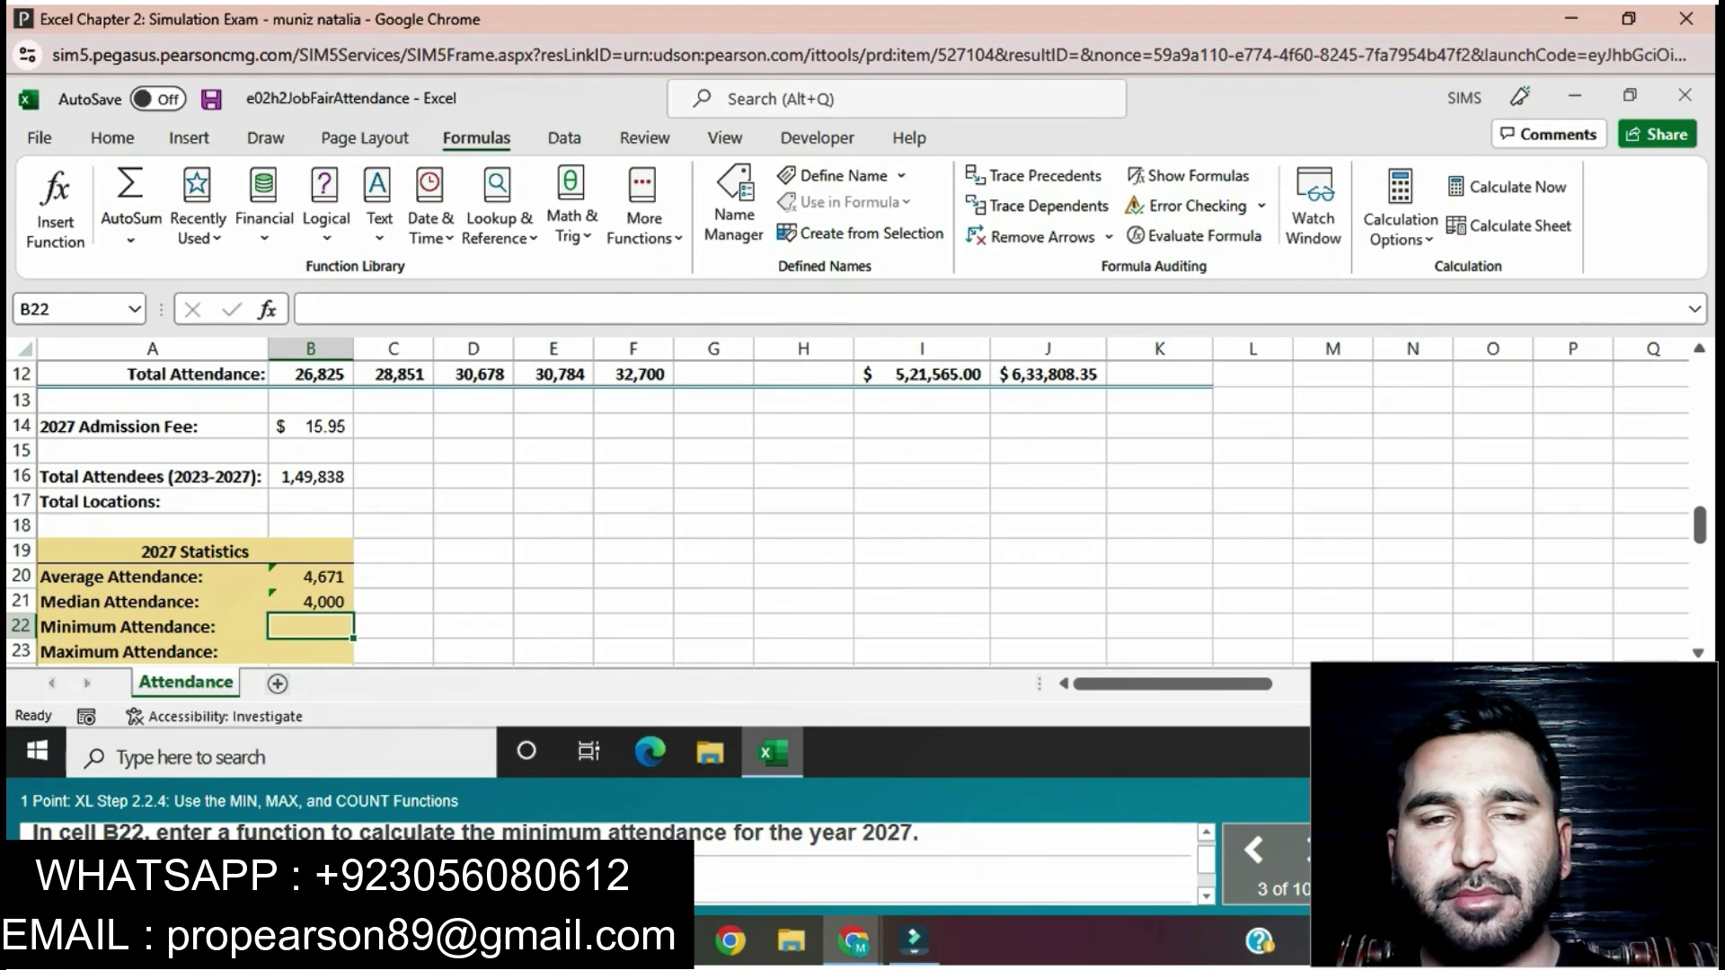
pyautogui.write('=')
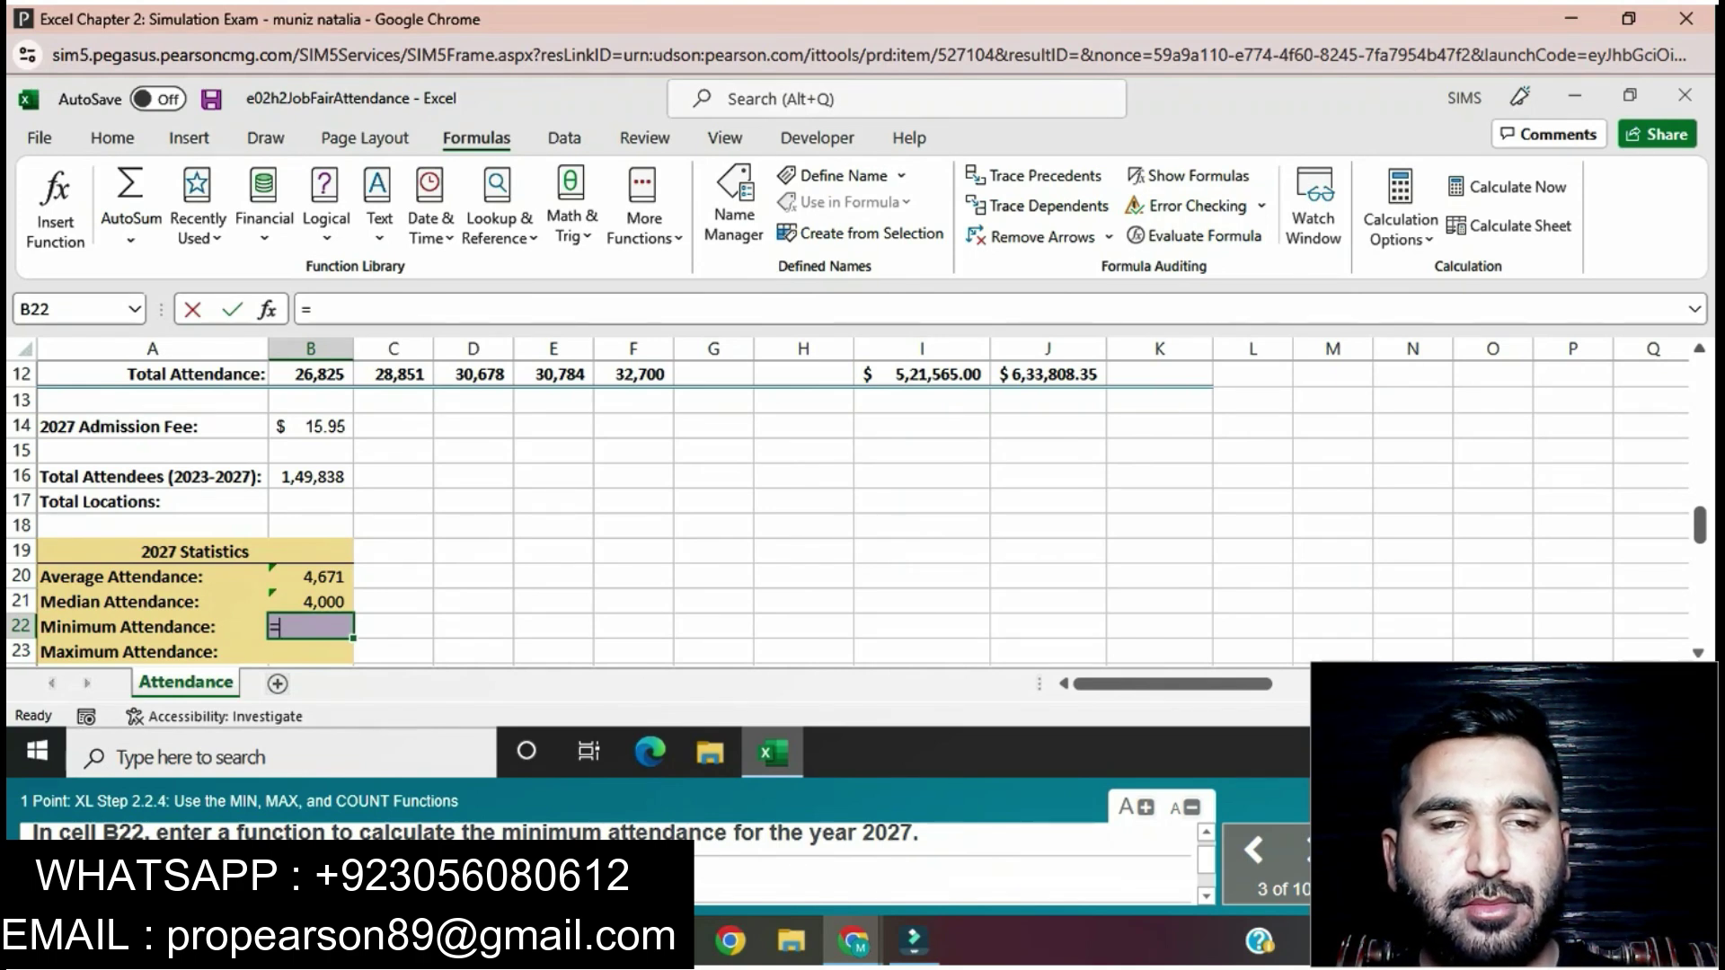
pyautogui.write('M')
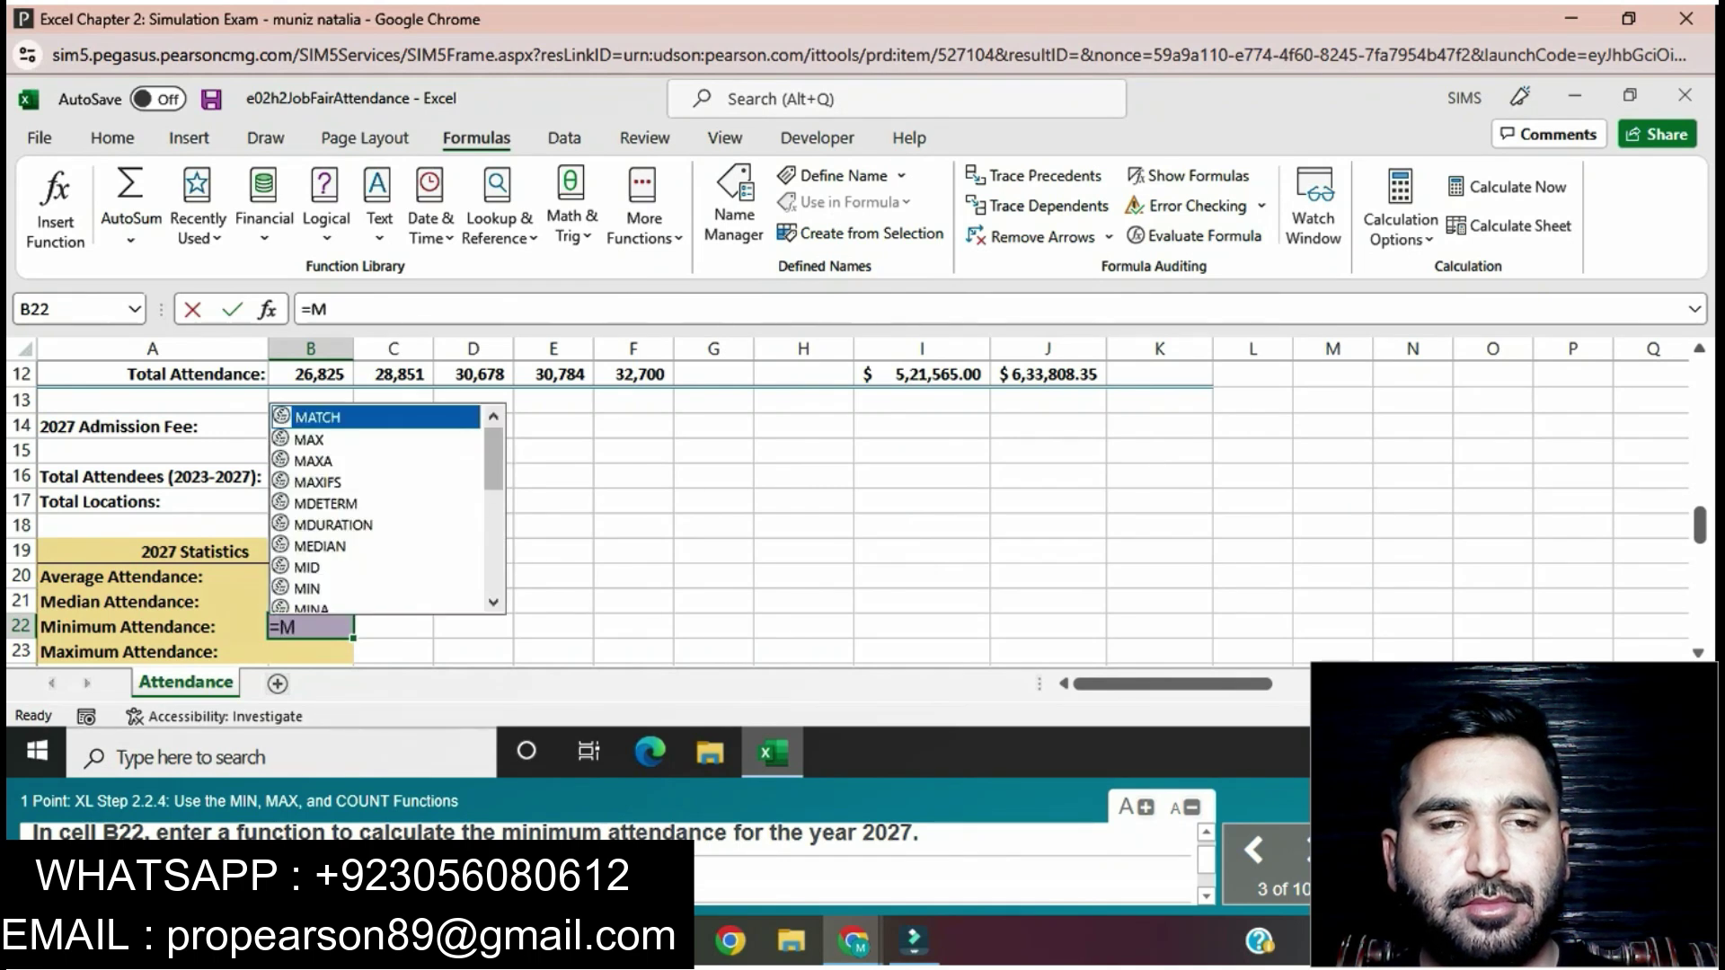
pyautogui.write('IN')
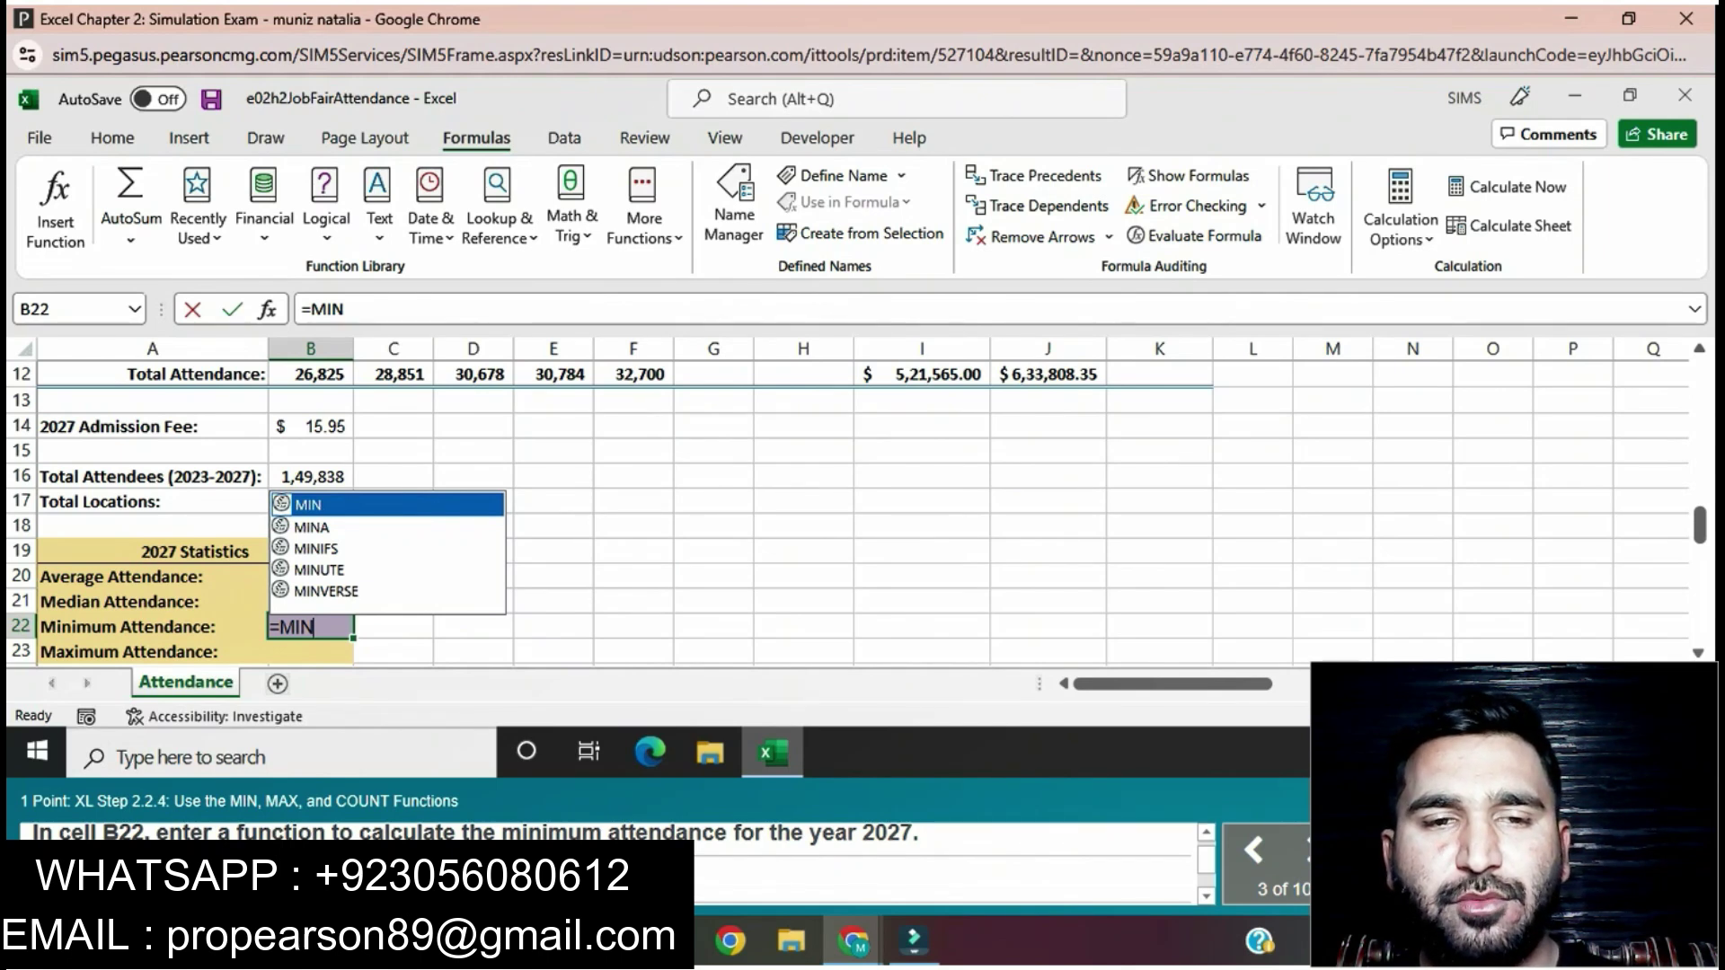
pyautogui.write('(')
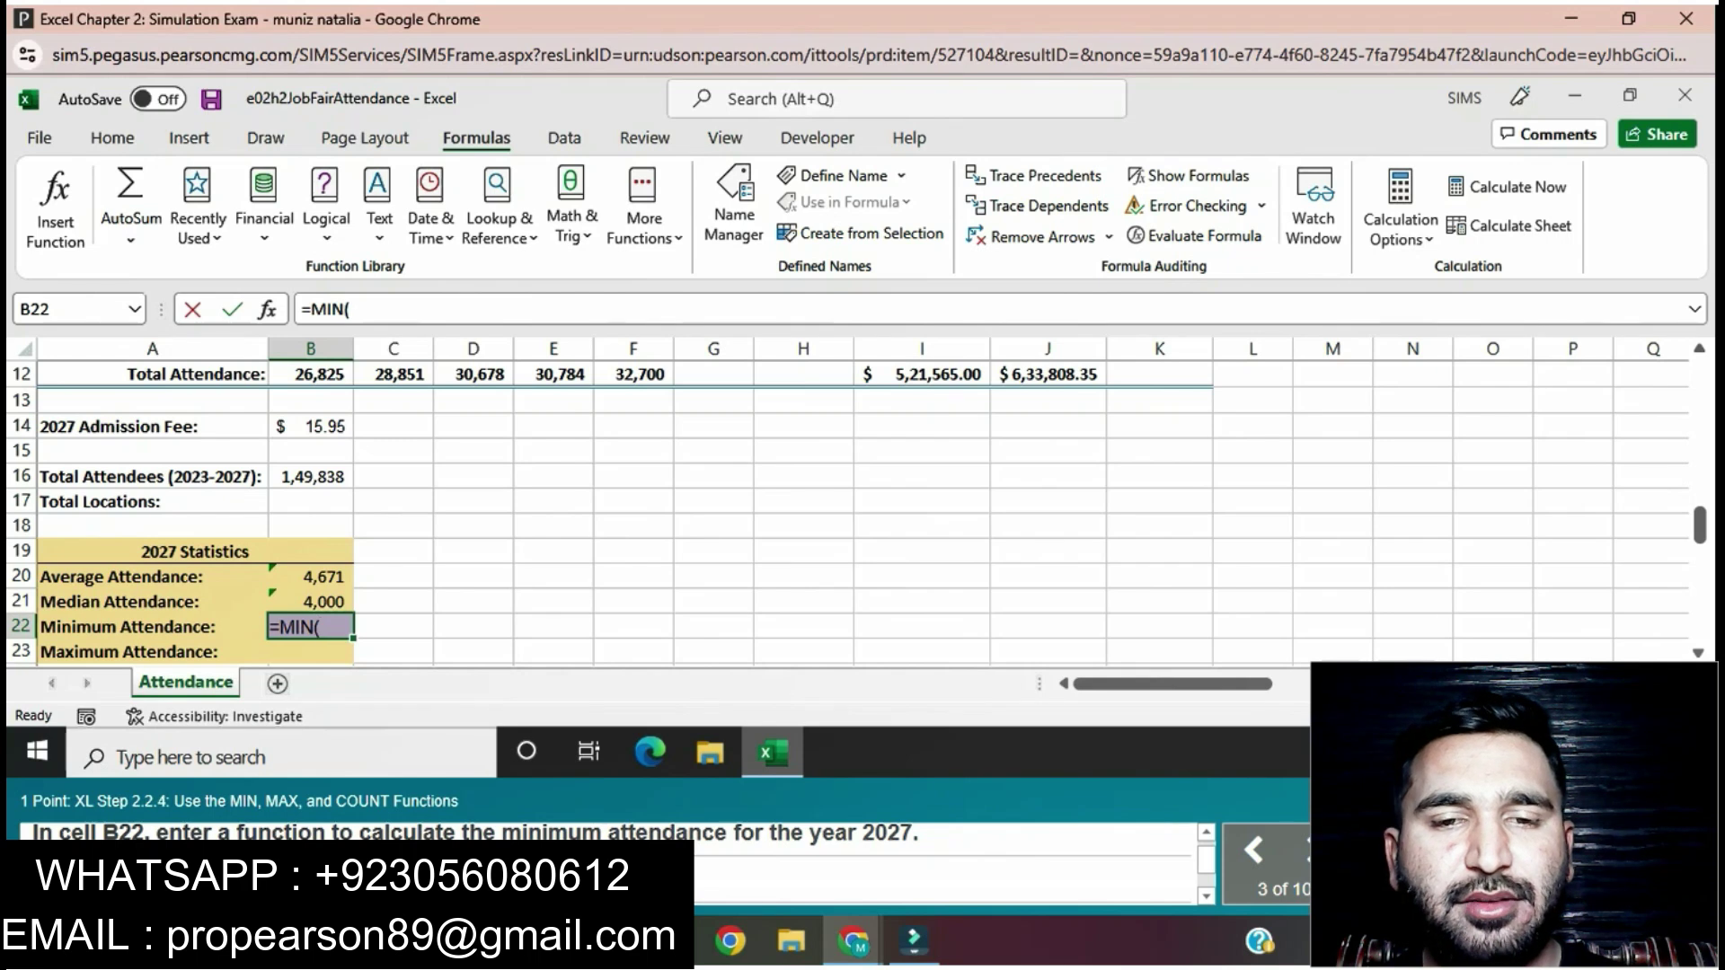
pyautogui.write('F5')
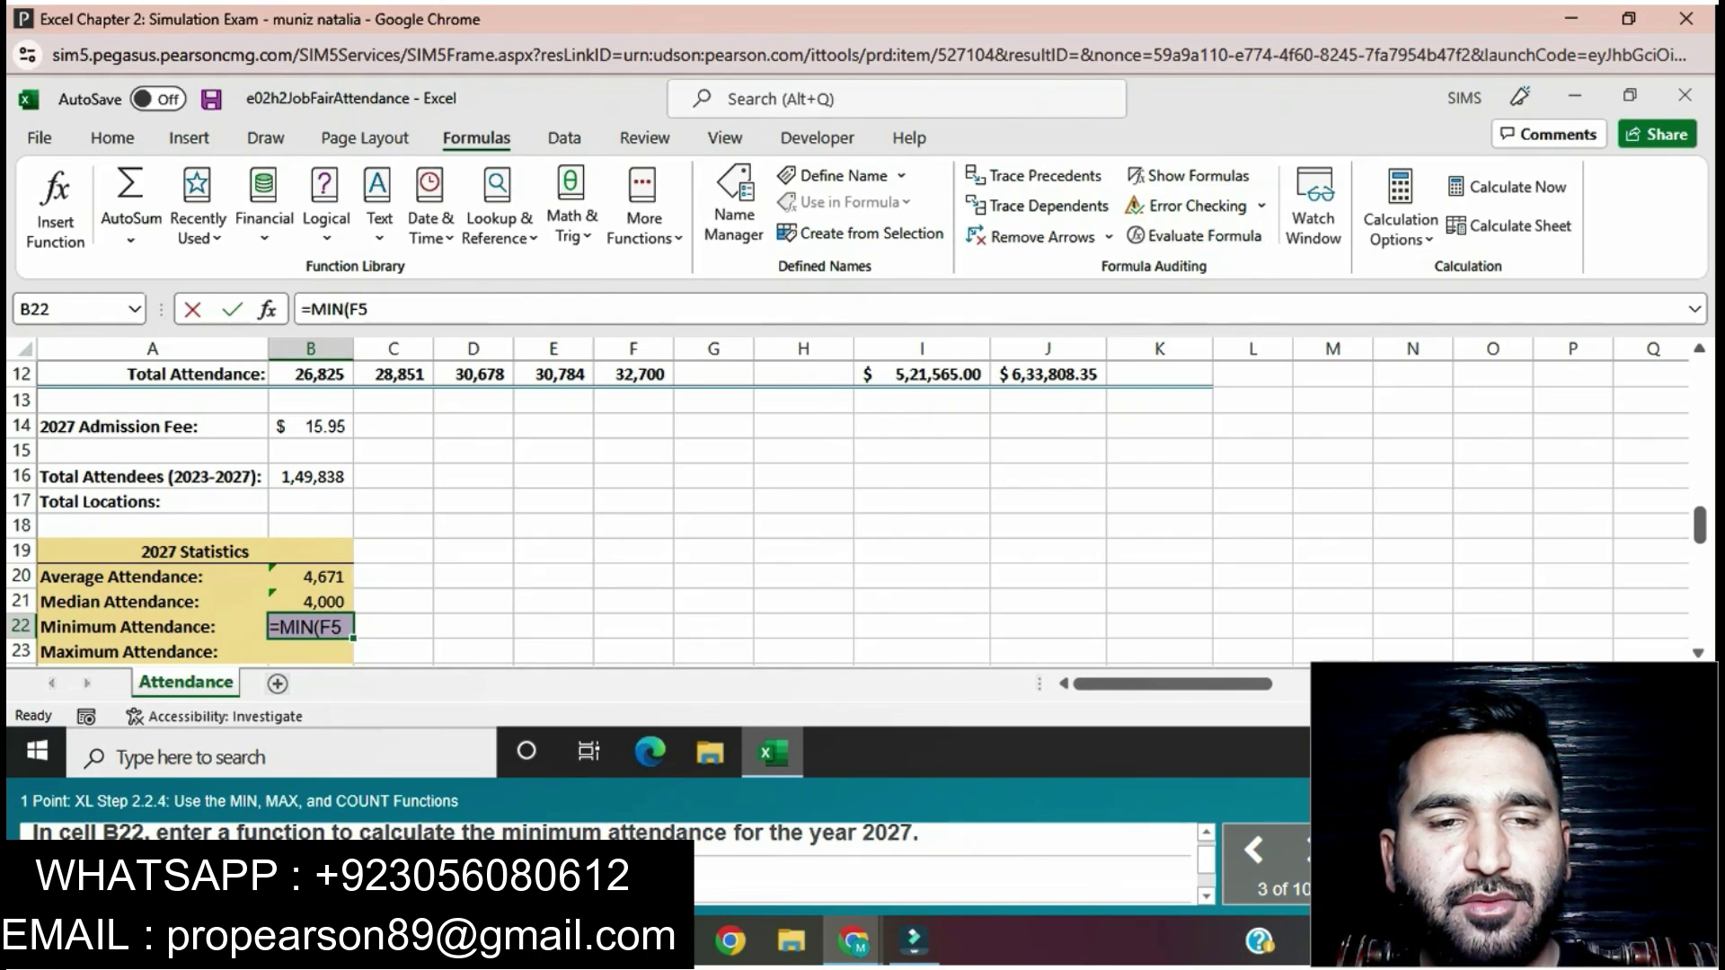
pyautogui.write(':')
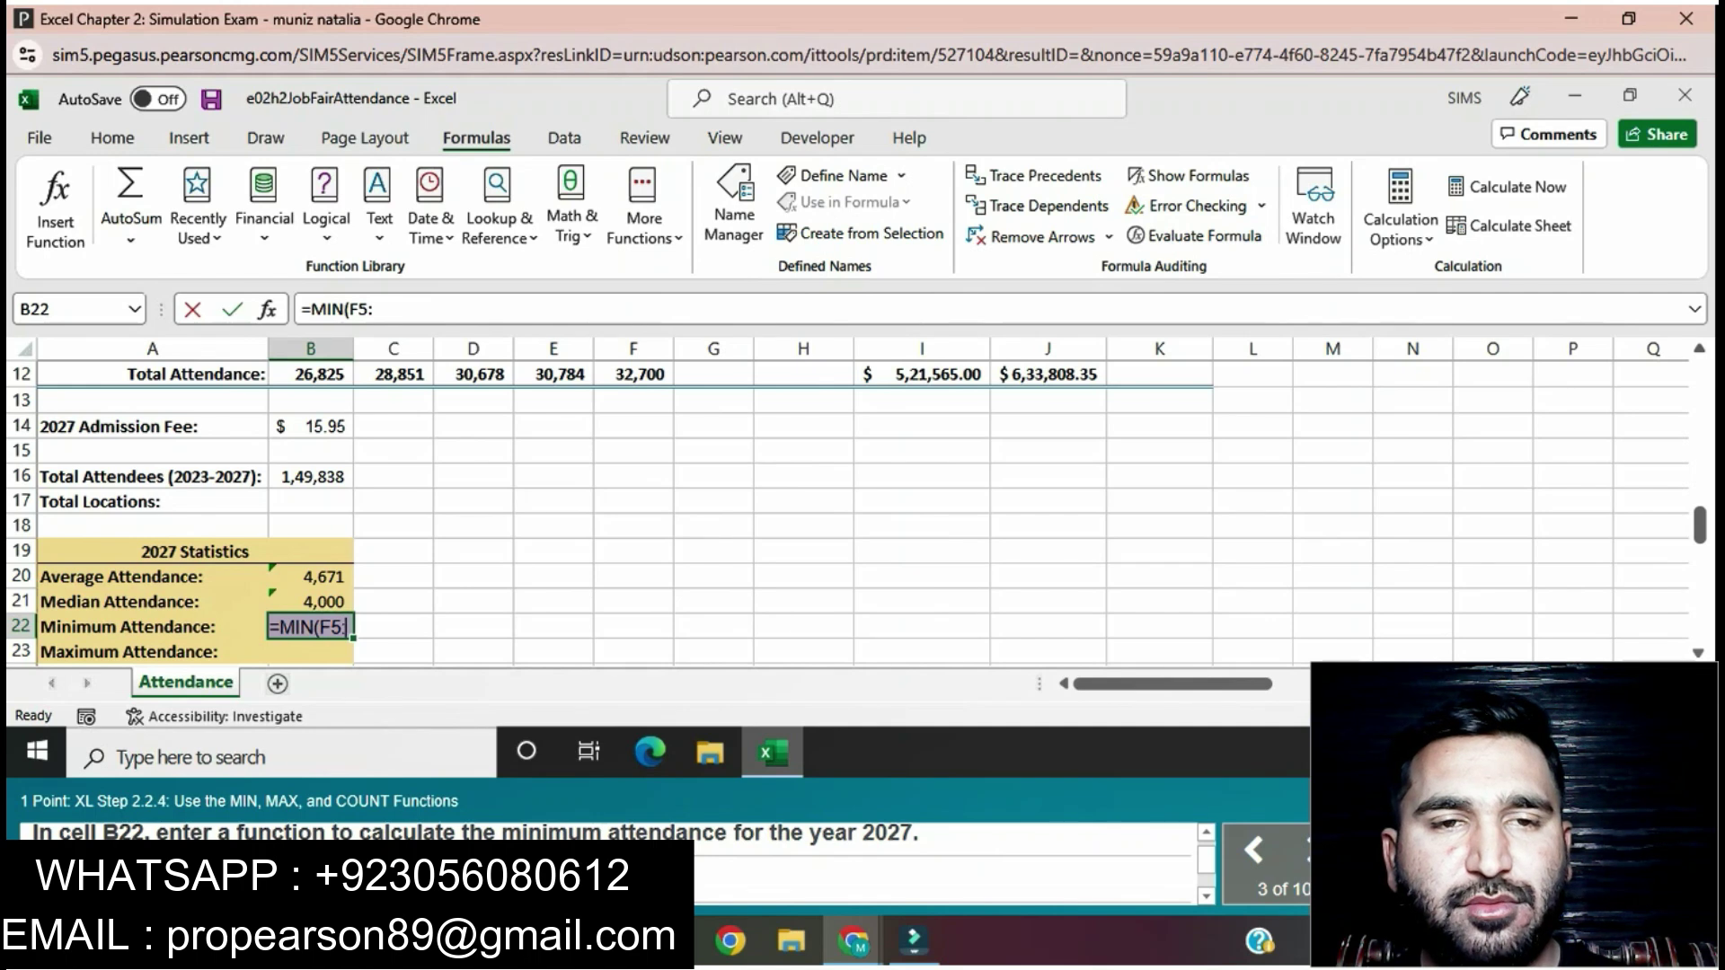
pyautogui.write('F11')
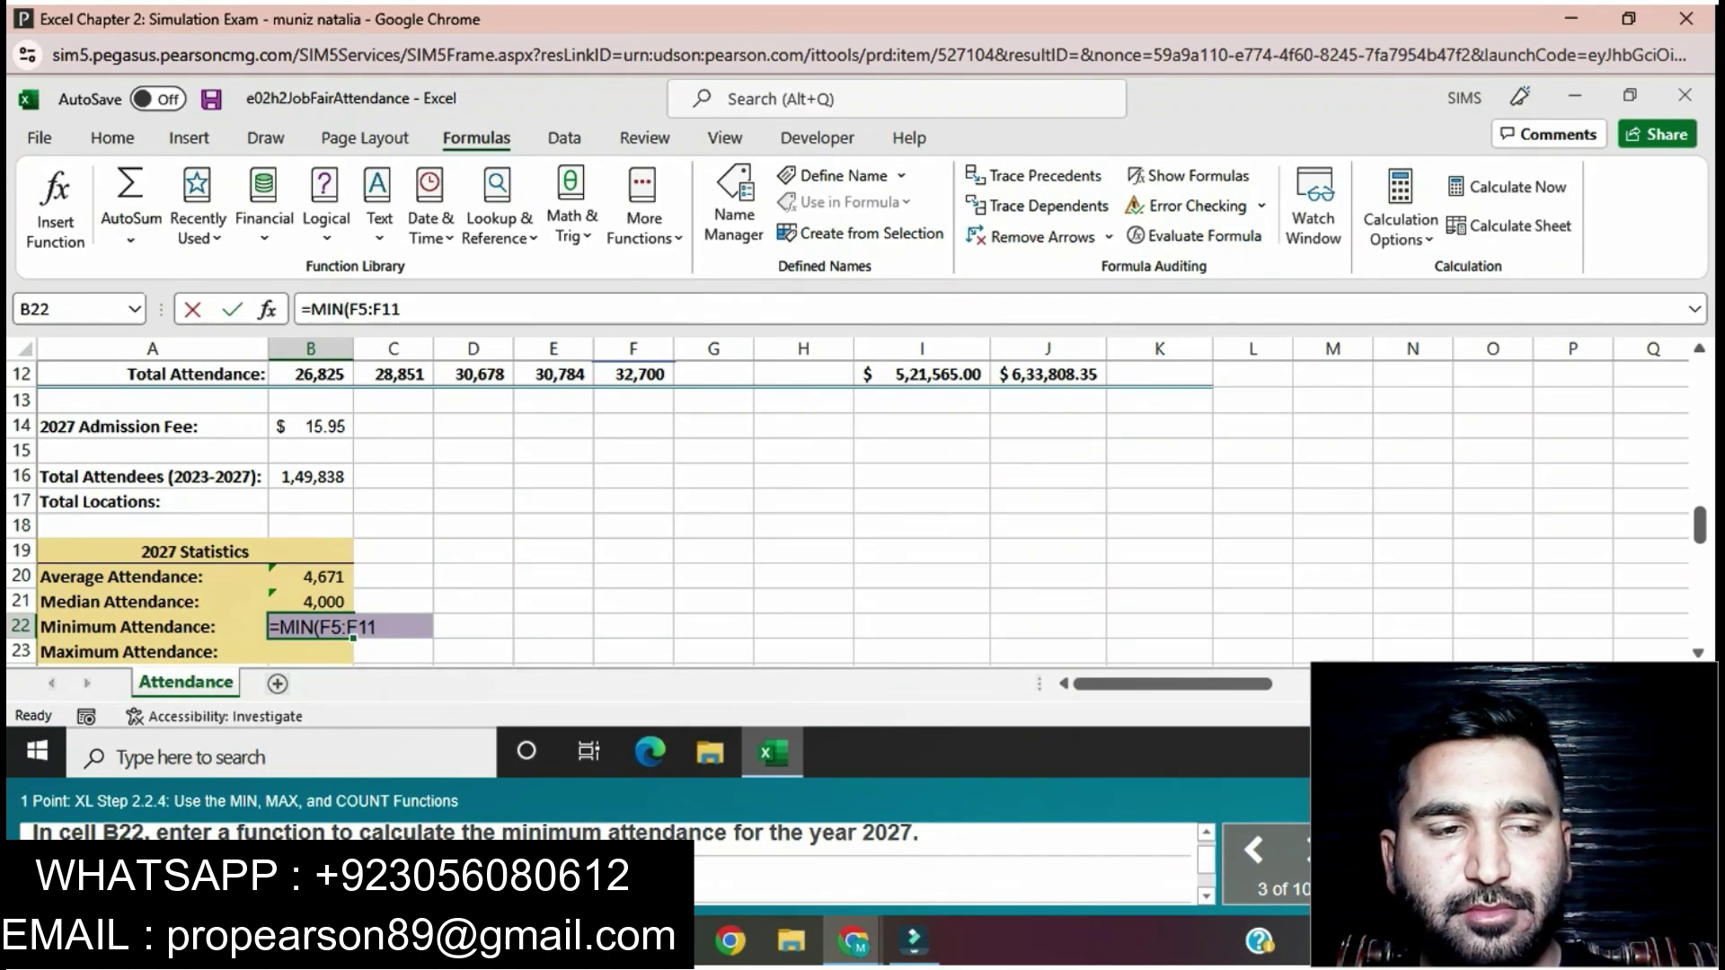
pyautogui.write(')')
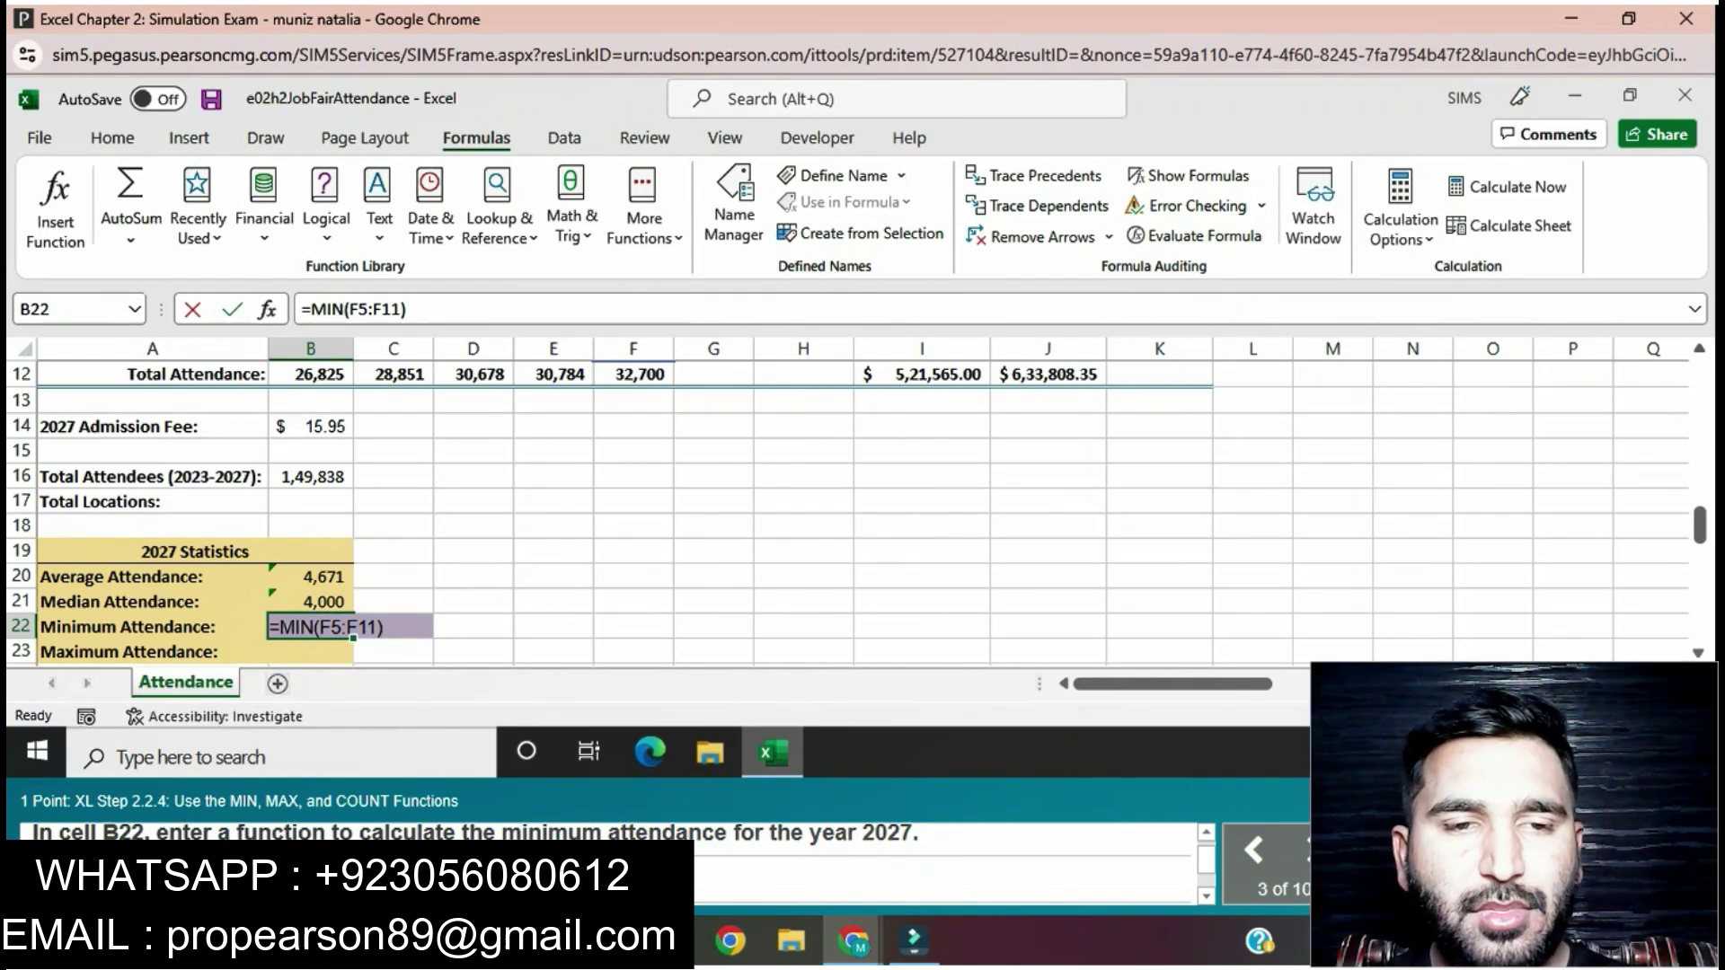
pyautogui.press('Return')
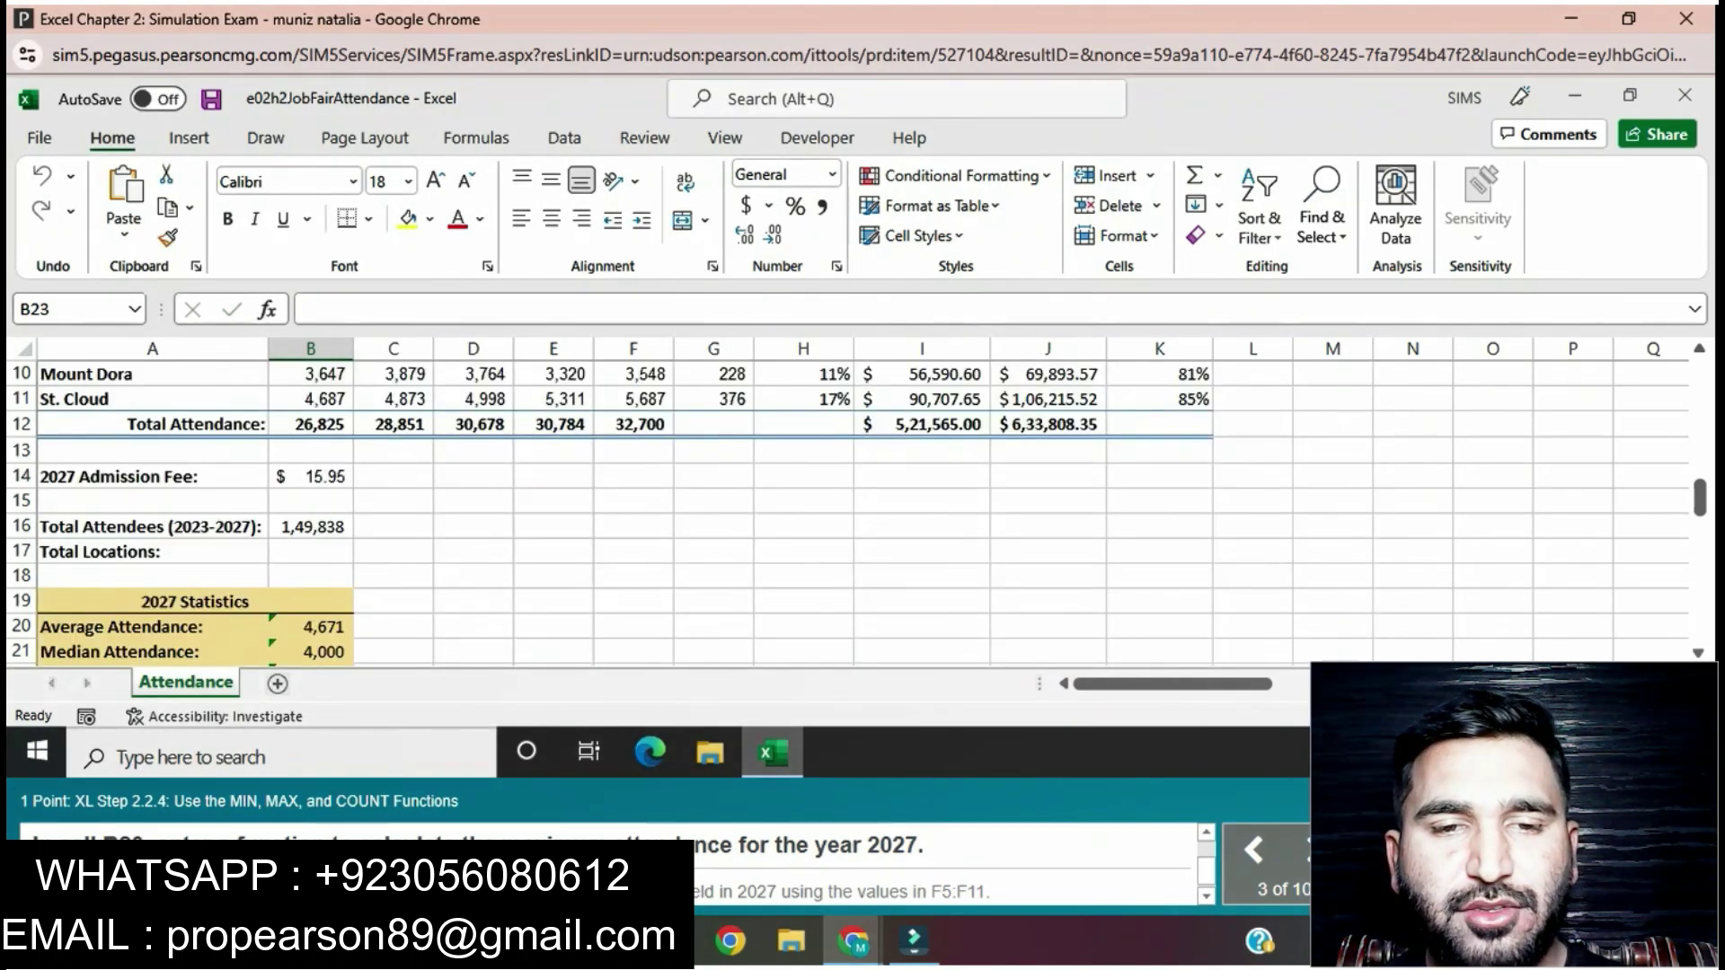
# Enter =MAX(F5:F11) in cell B23 to calculate the maximum attendance for 2027
pyautogui.scroll(-1, 857, 516)
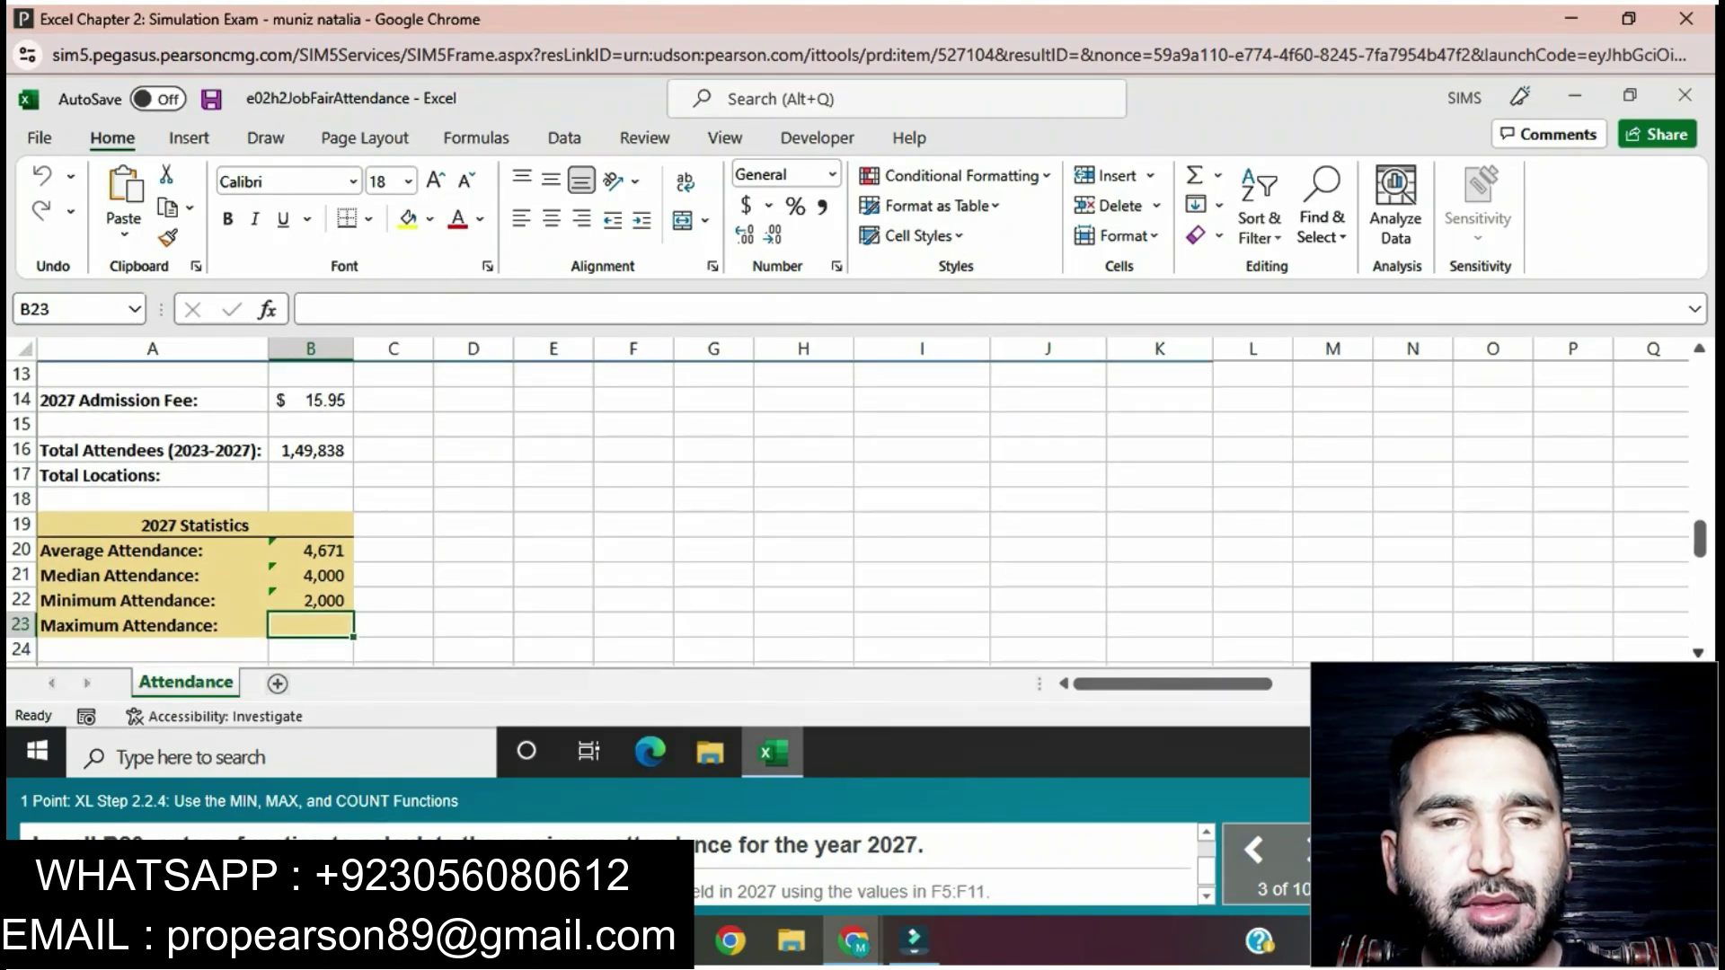
pyautogui.scroll(-1, 857, 510)
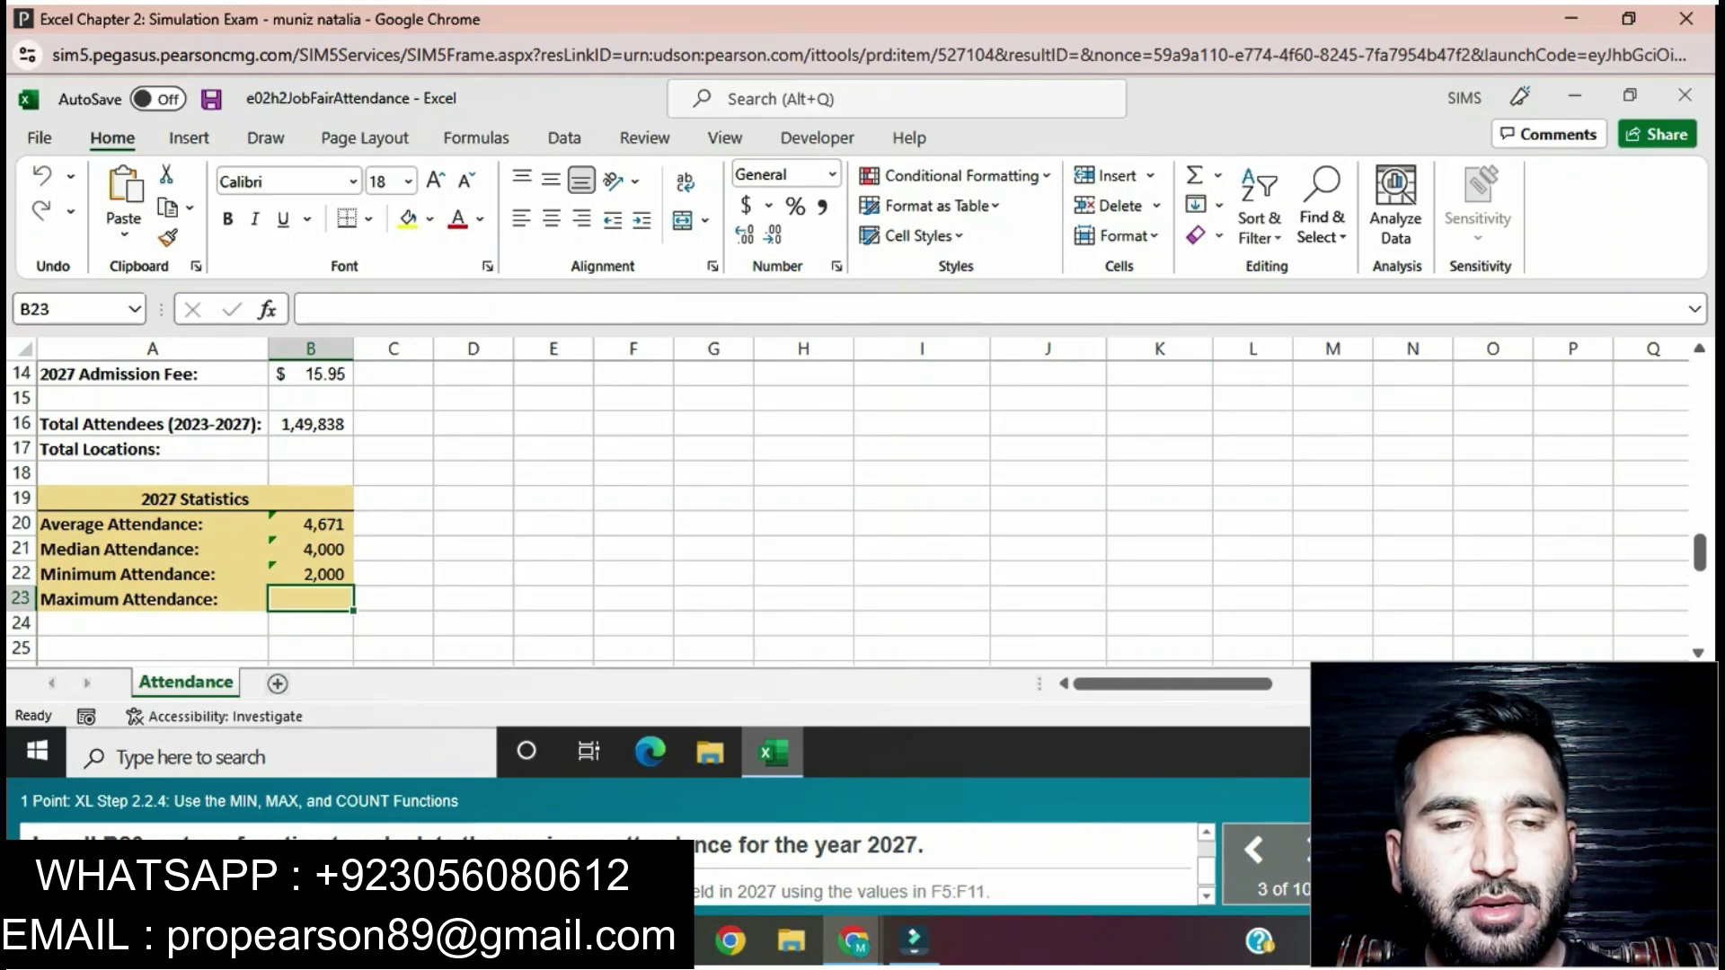
pyautogui.write('=')
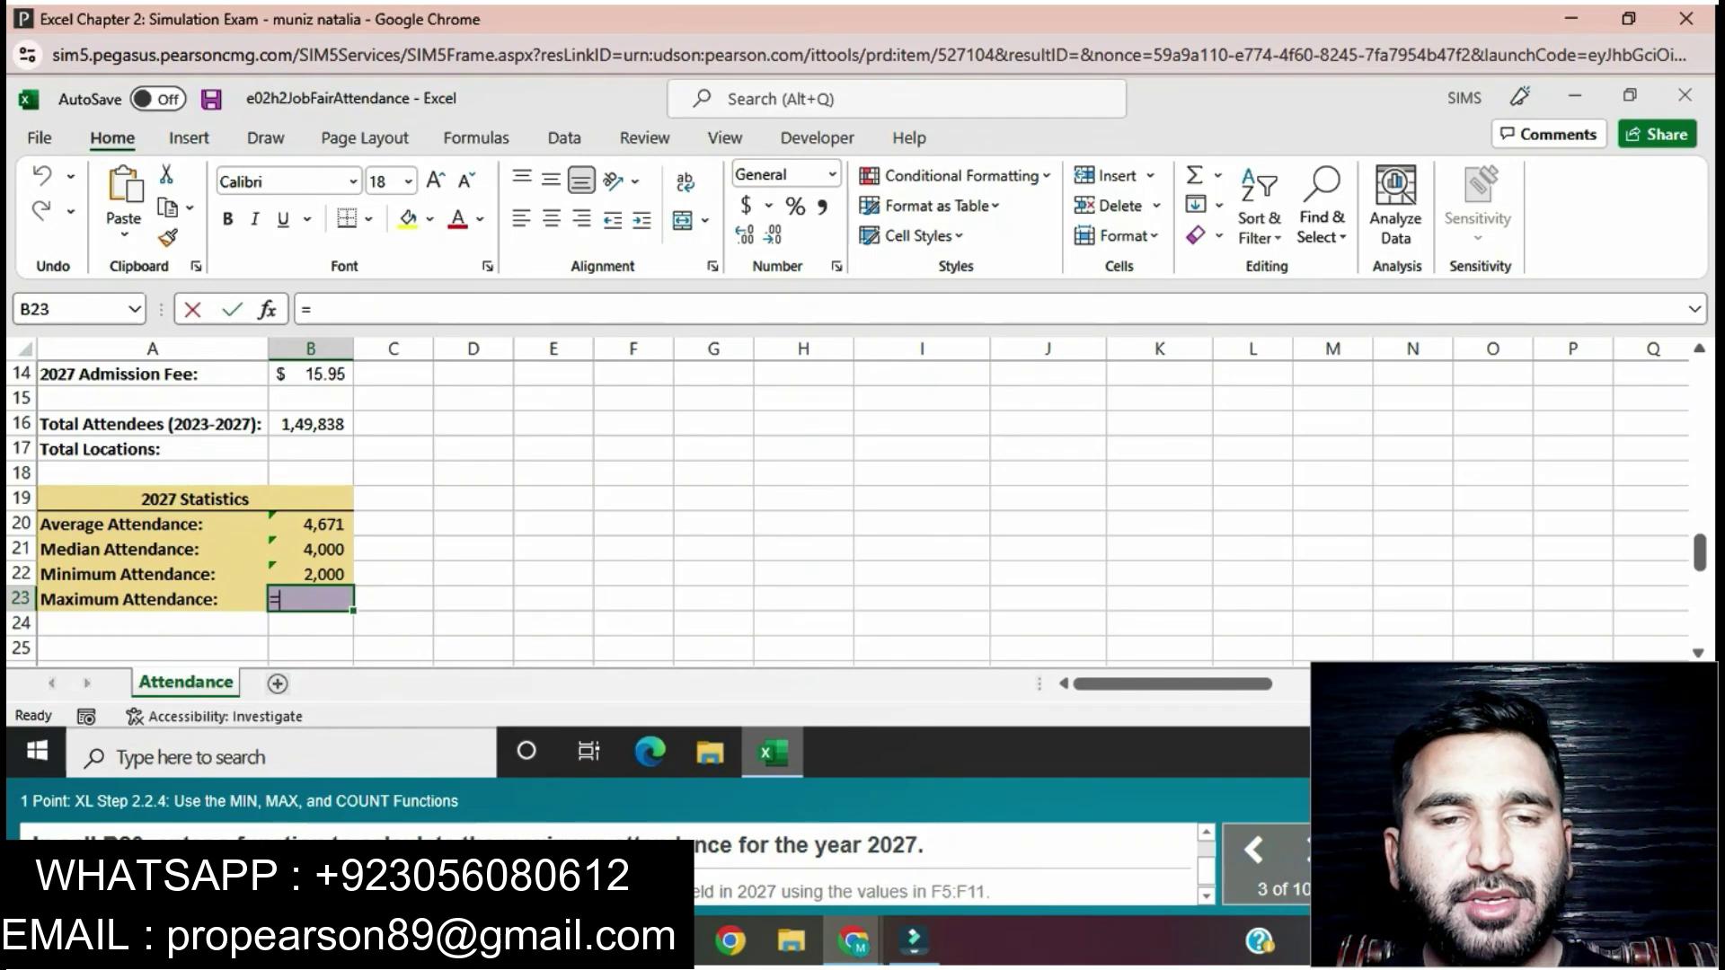
pyautogui.write('M')
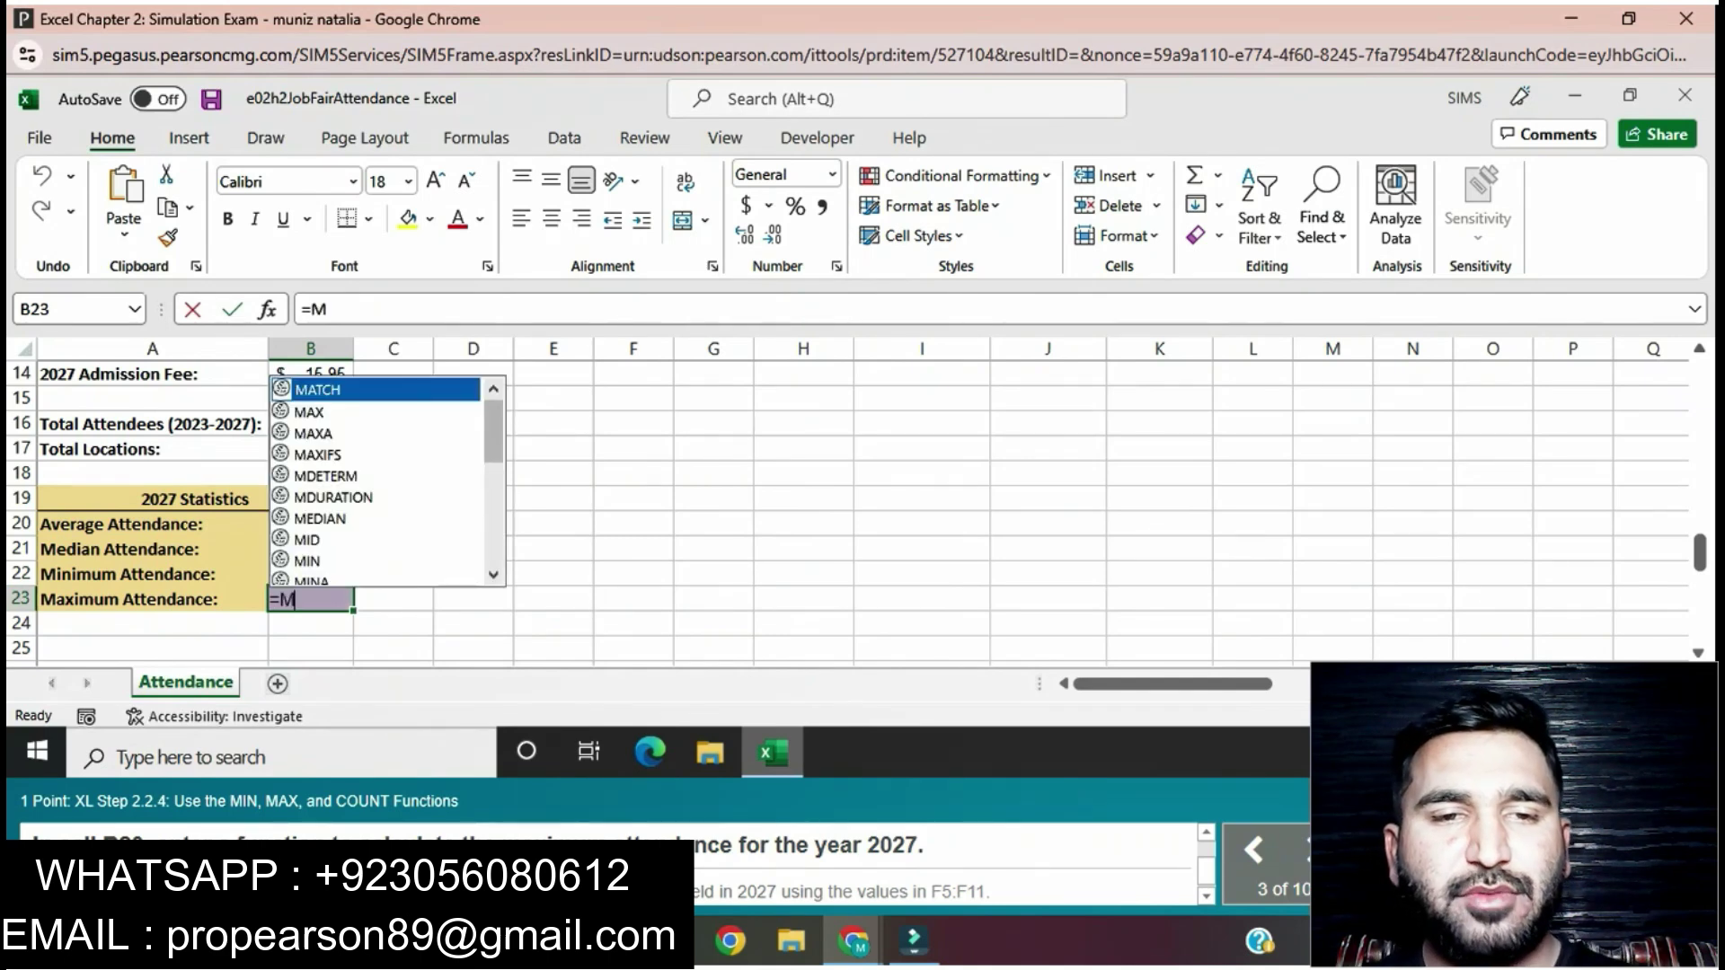
pyautogui.write('AX')
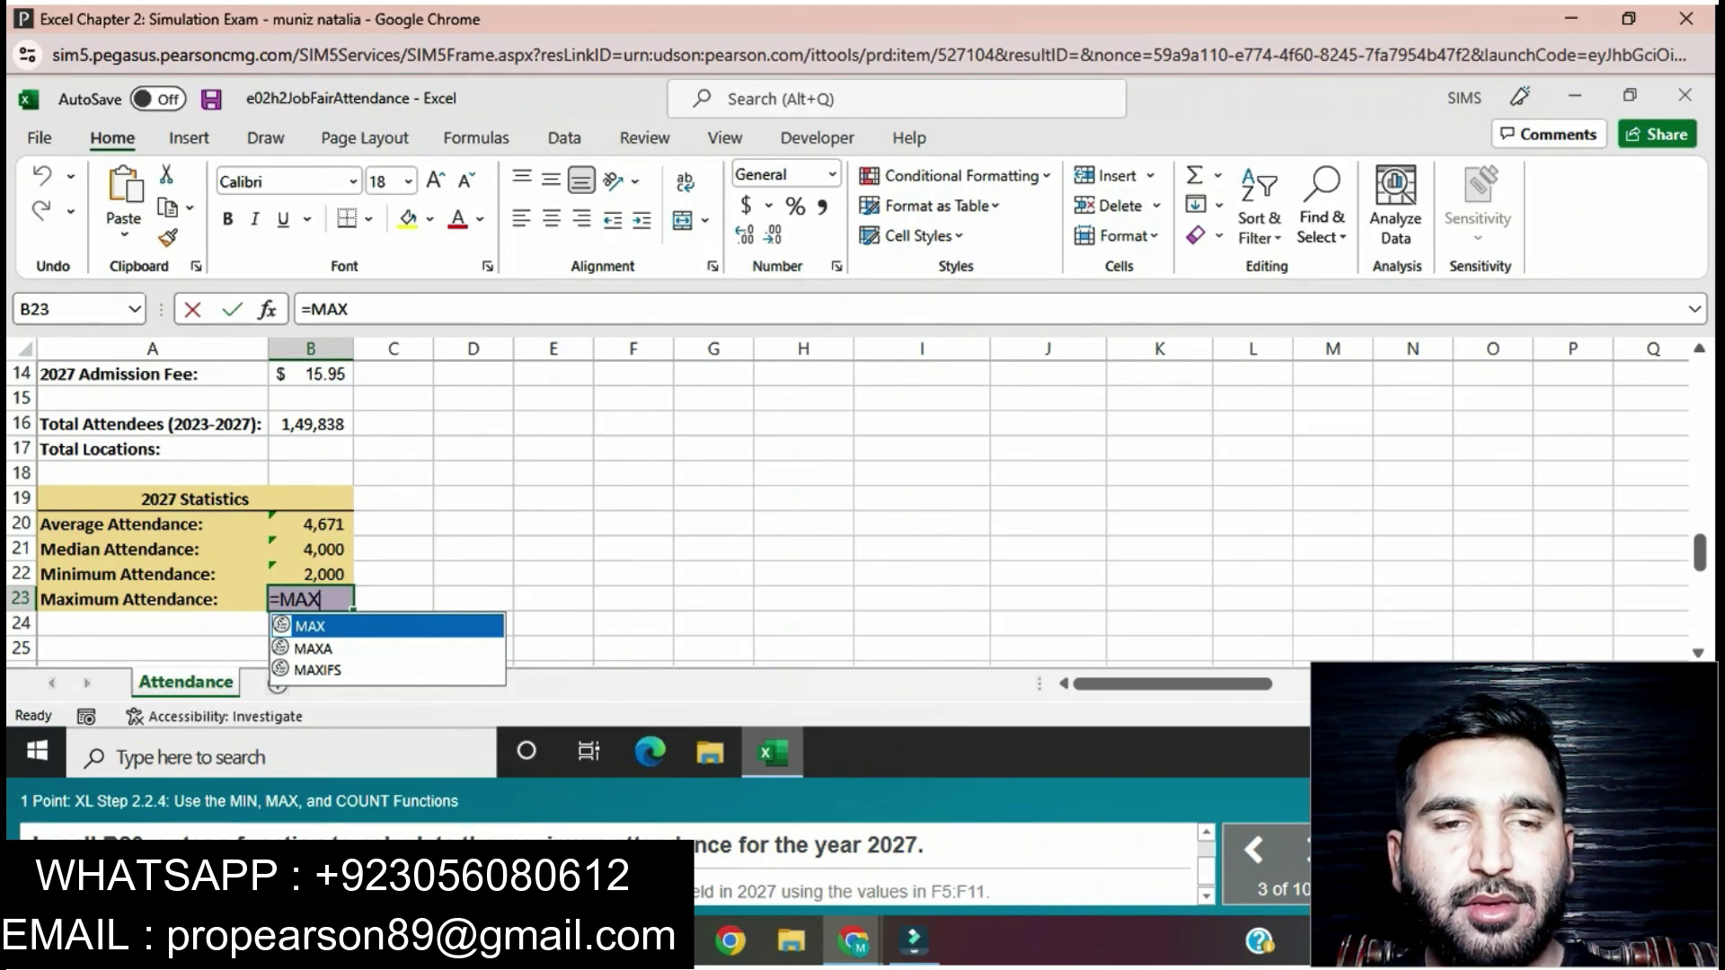
pyautogui.write('(')
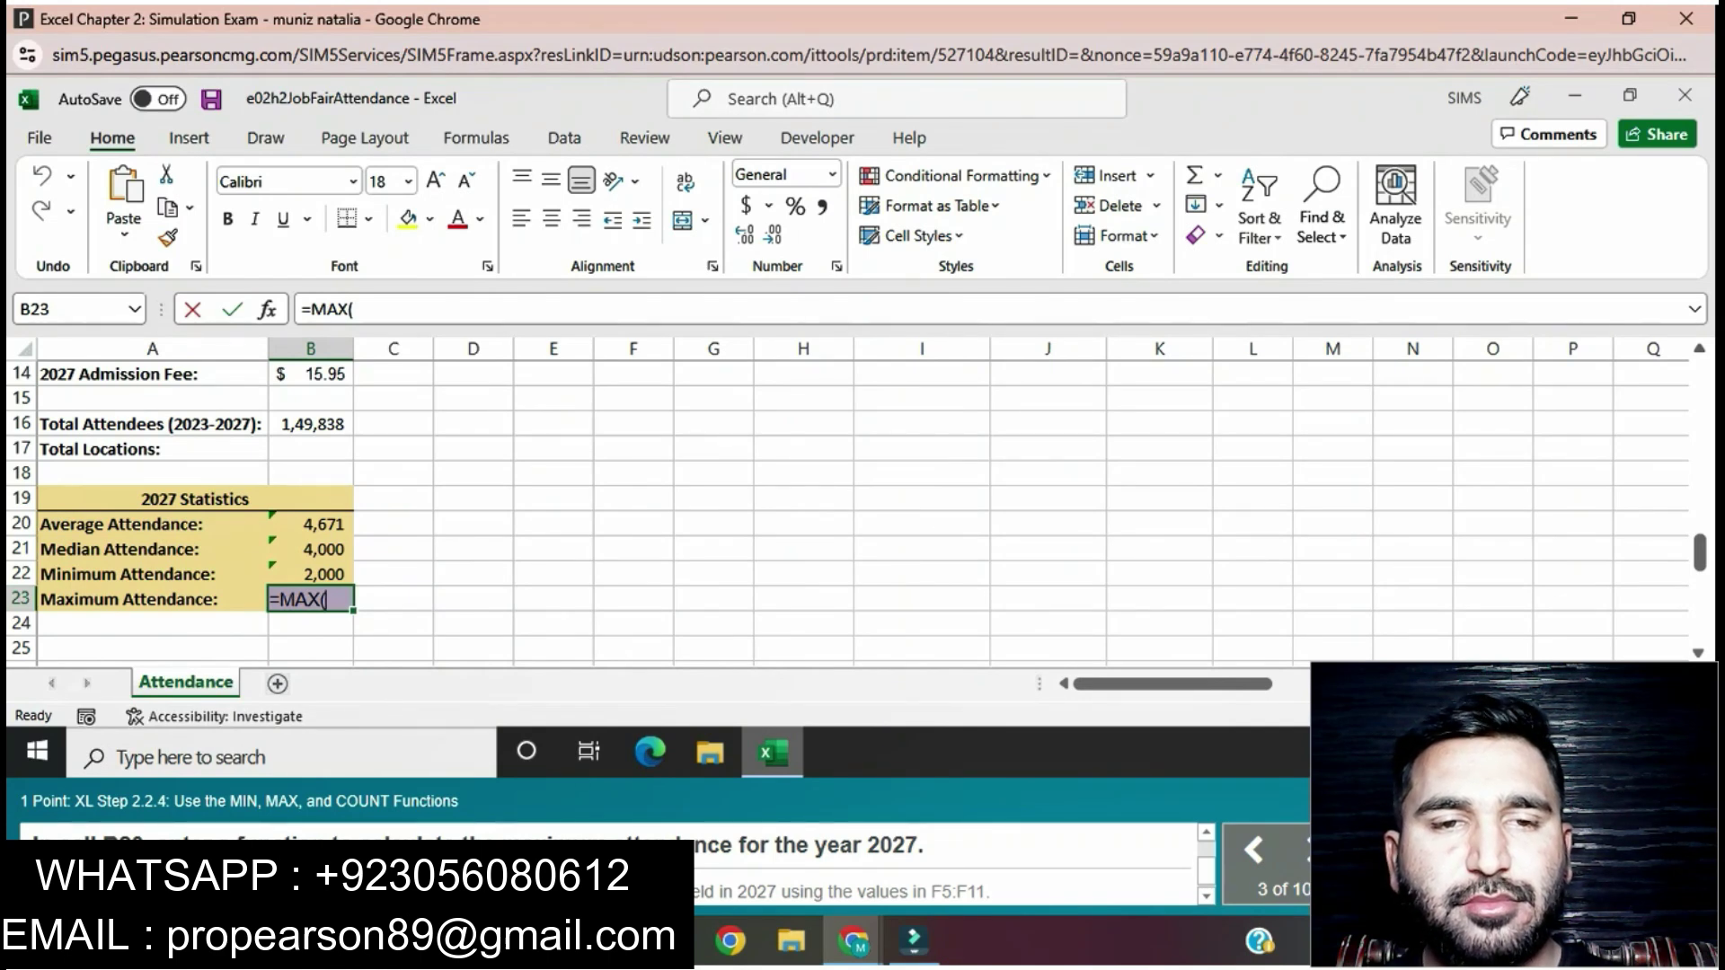
pyautogui.write('F5')
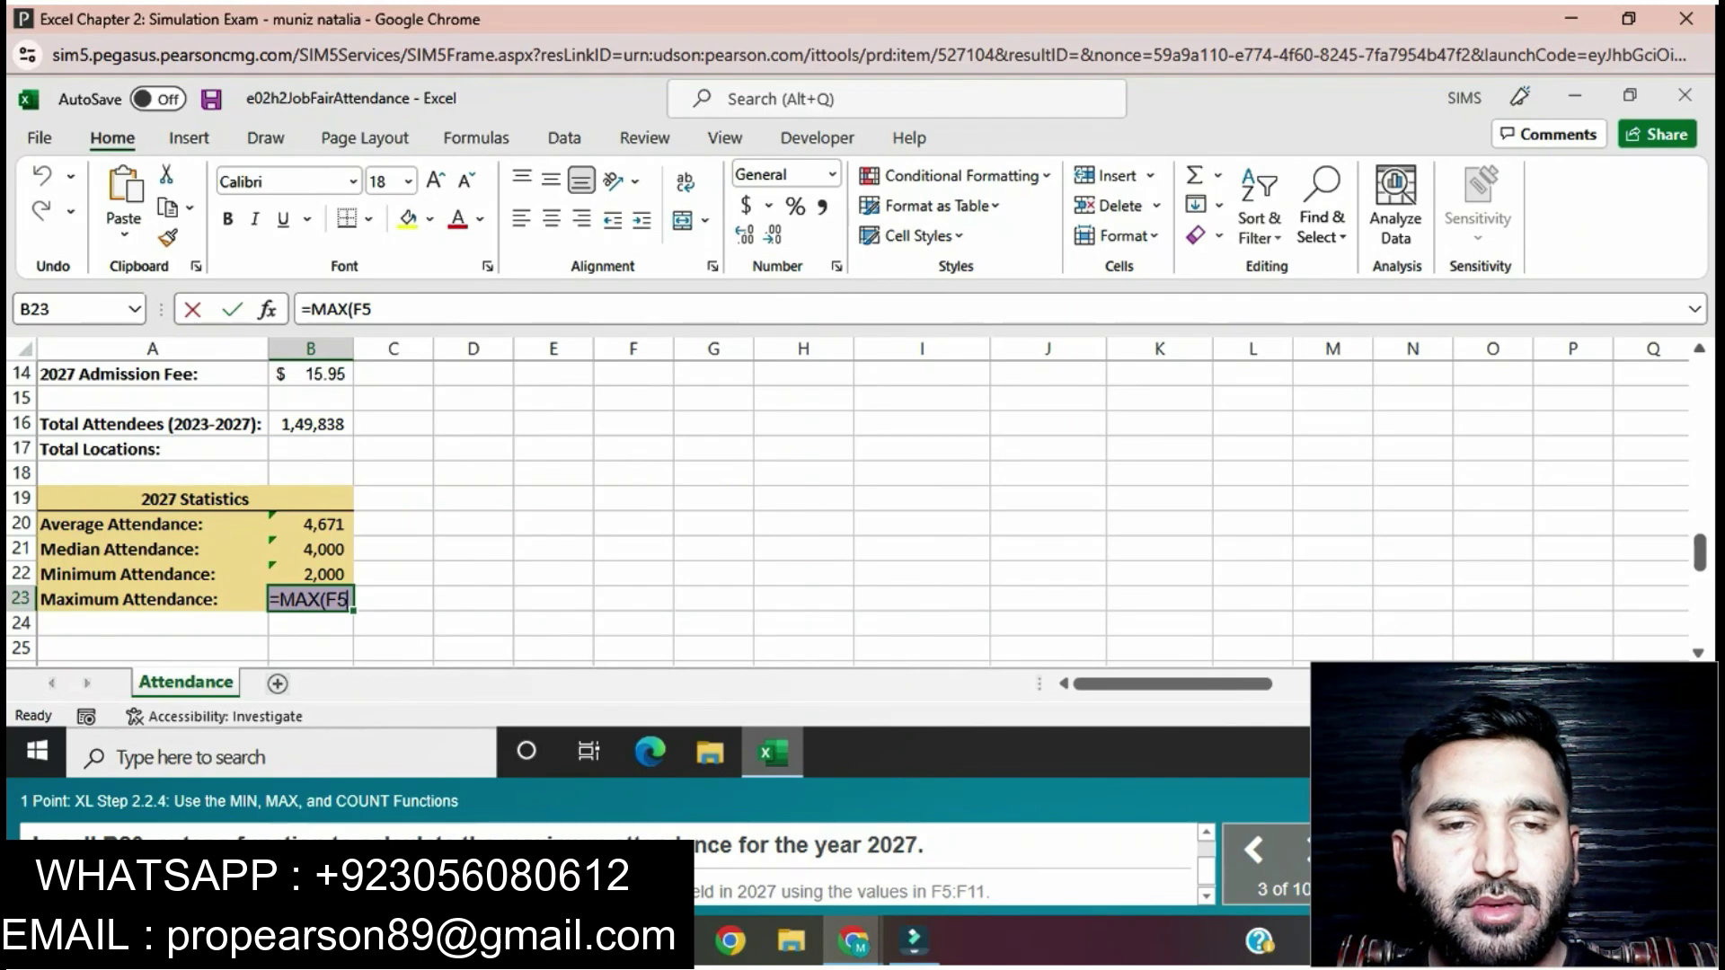
pyautogui.write('F11')
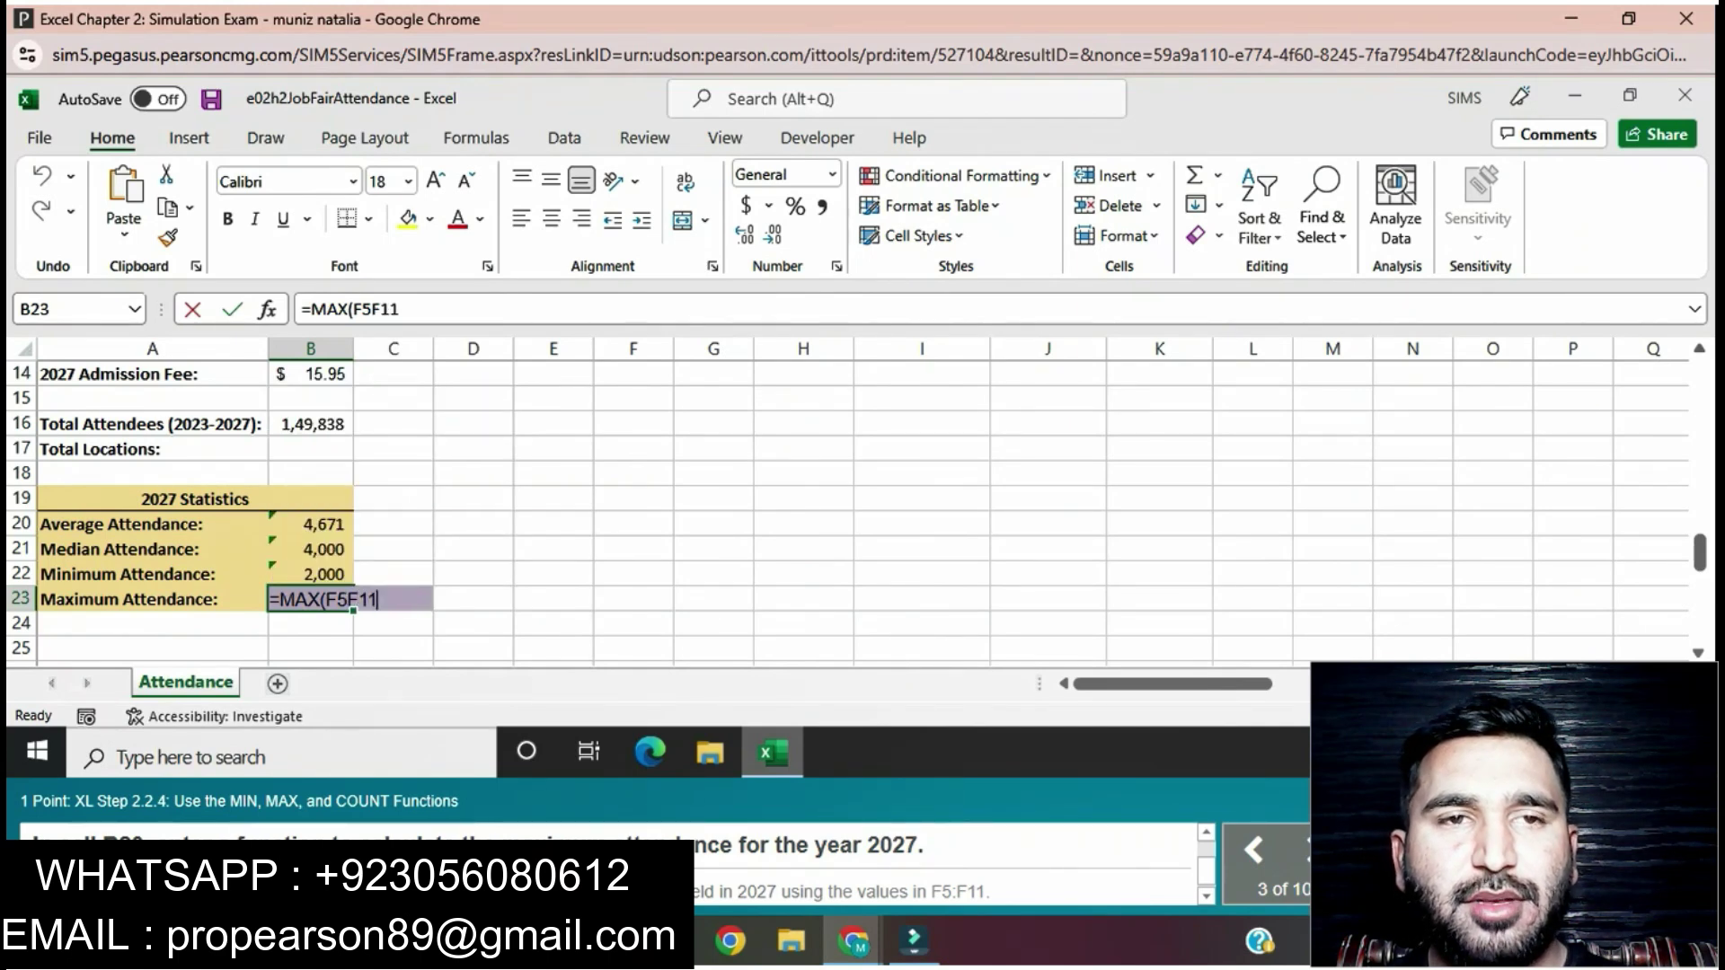
pyautogui.press('BackSpace')
pyautogui.press('BackSpace')
pyautogui.press('BackSpace')
pyautogui.write(':')
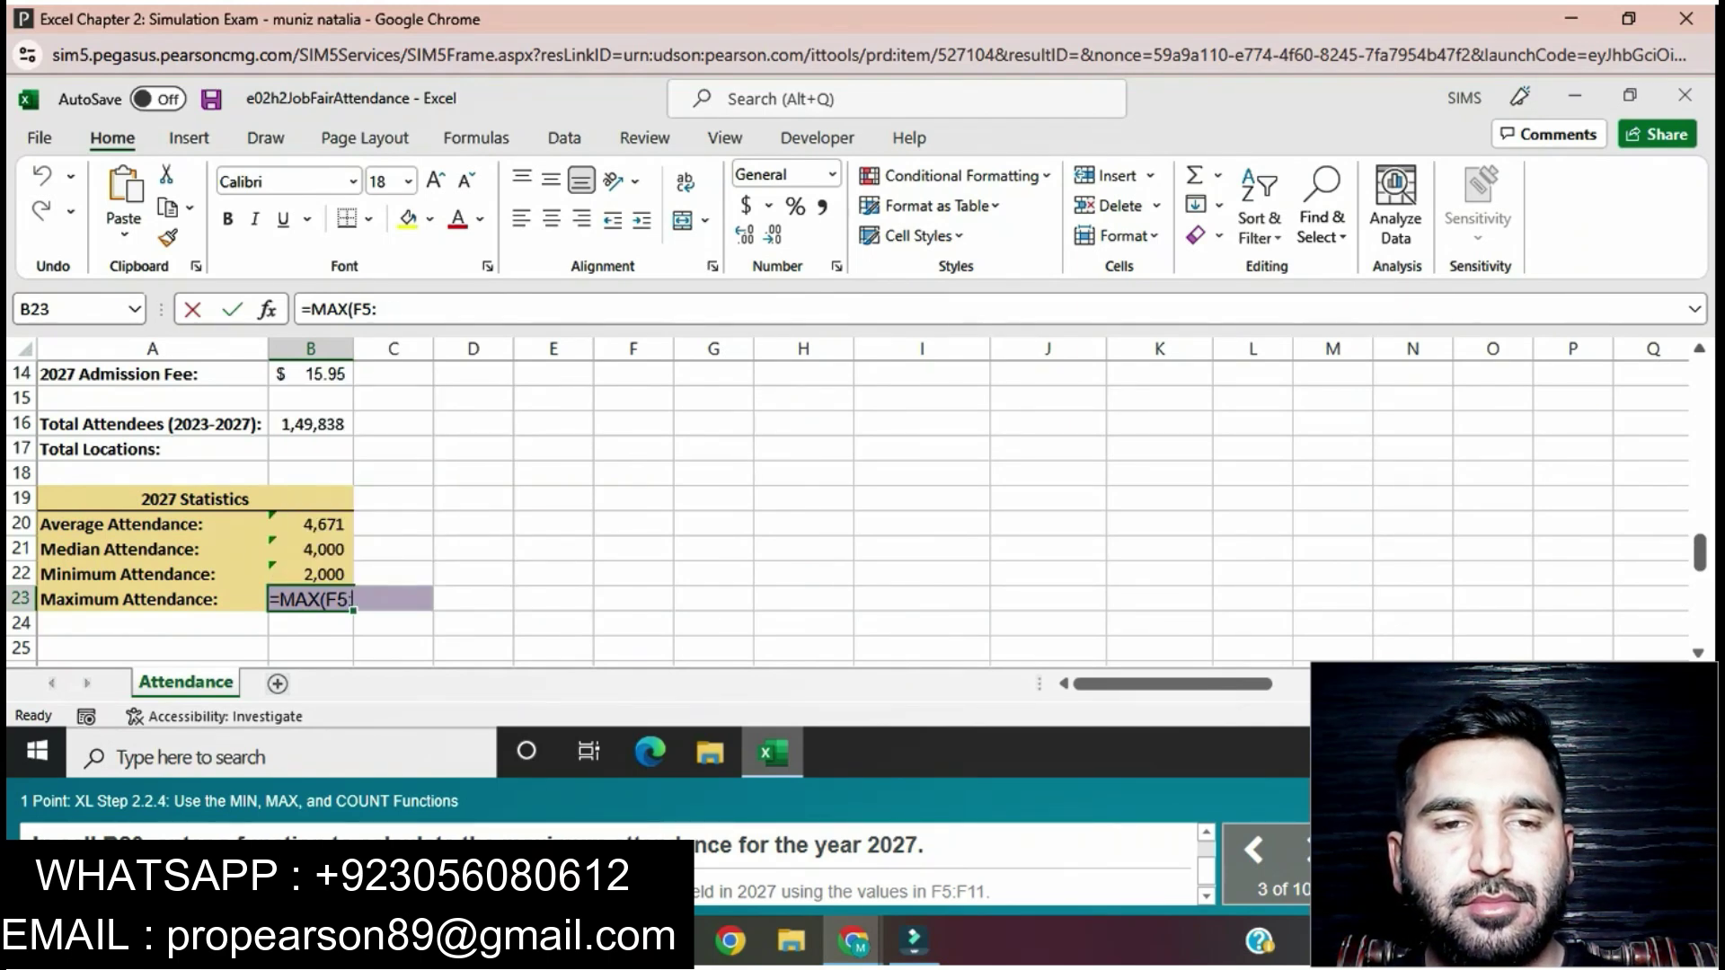
pyautogui.write('F11')
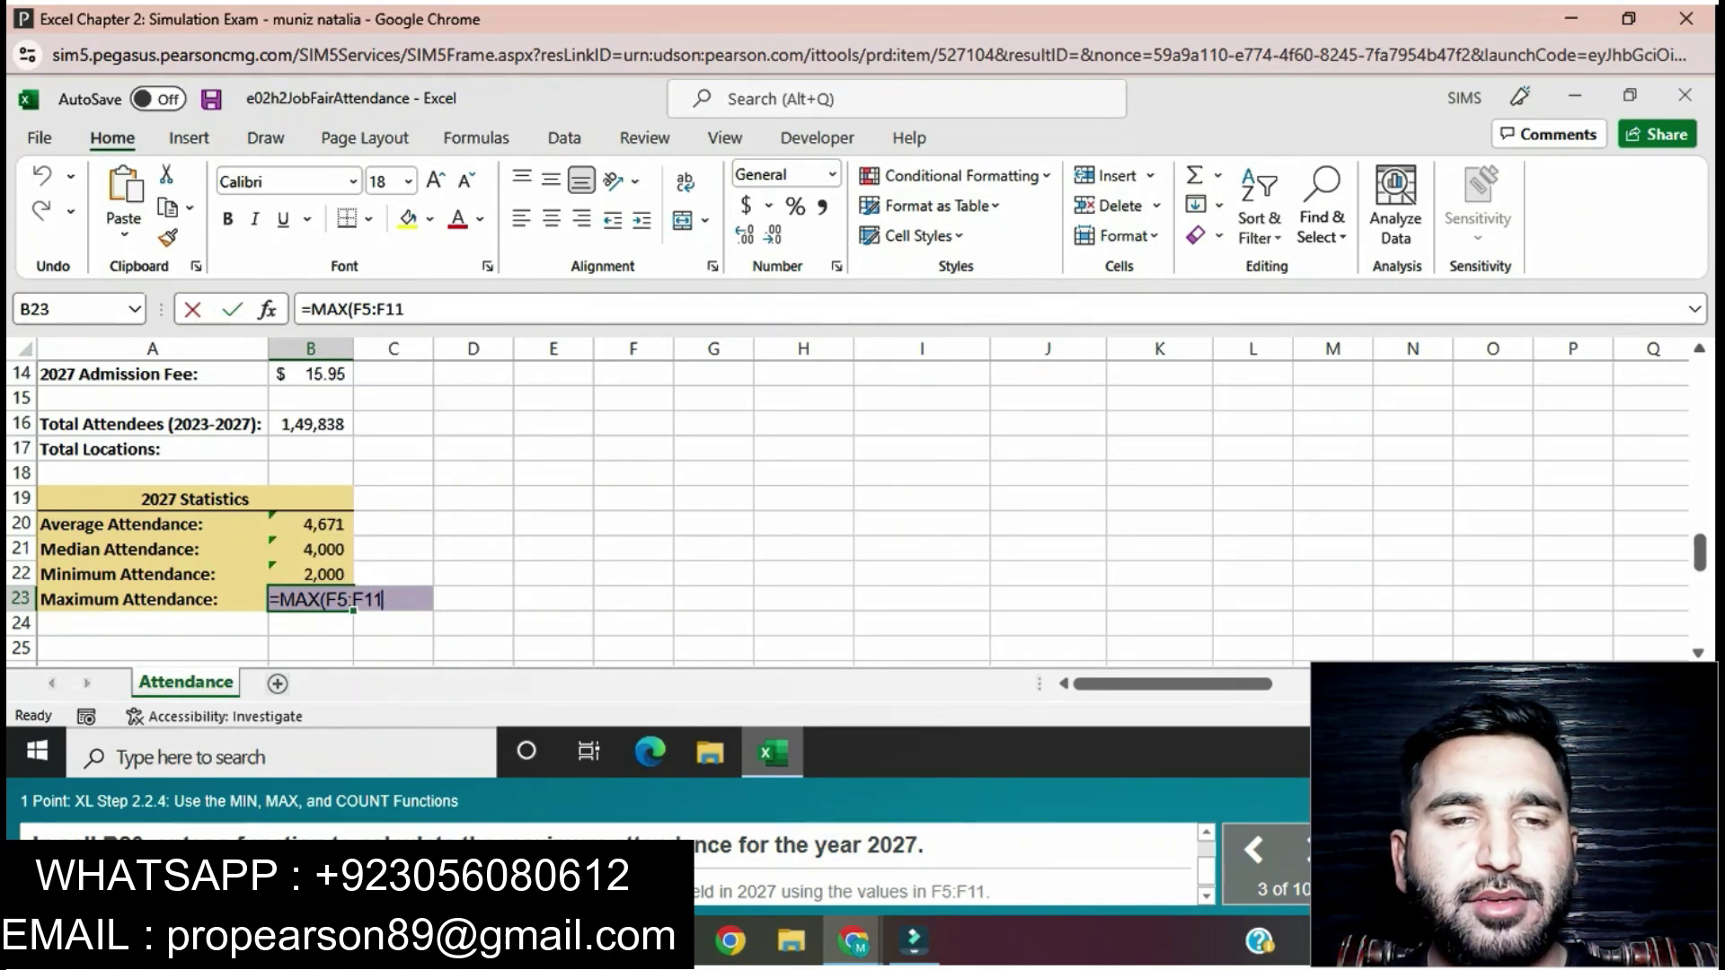
pyautogui.write(')')
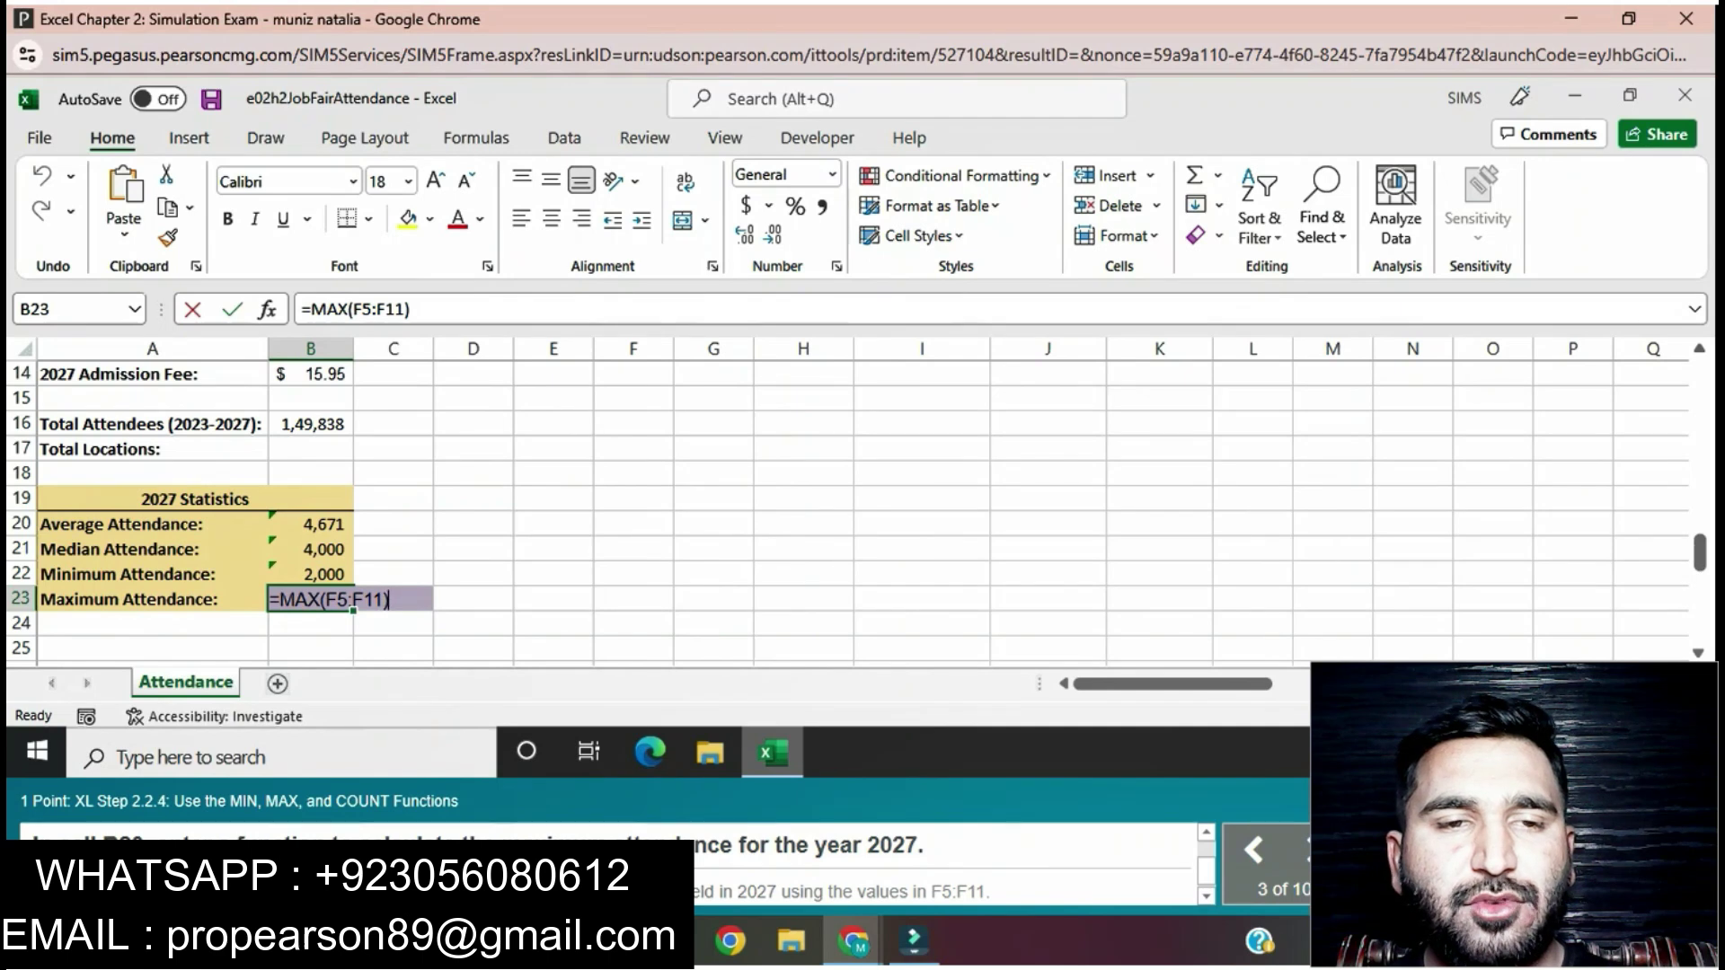
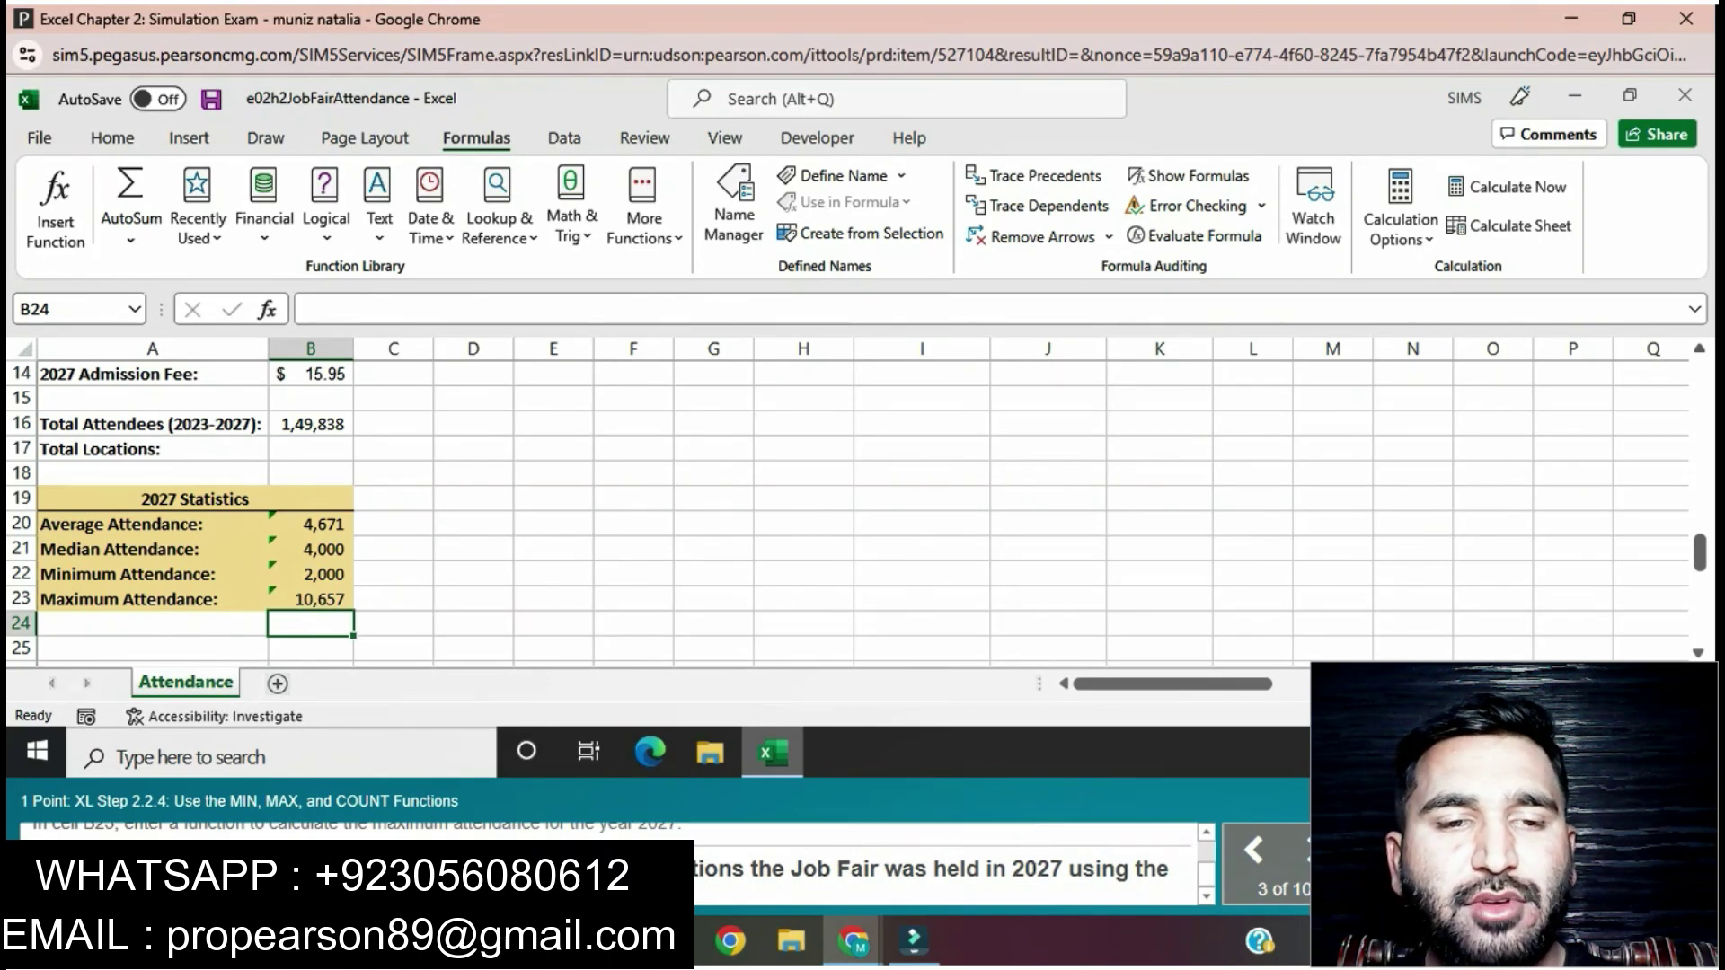
# Enter =COUNT(F5:F11) in cell B17 to calculate the total number of job fair locations in 2027
pyautogui.click(312, 448)
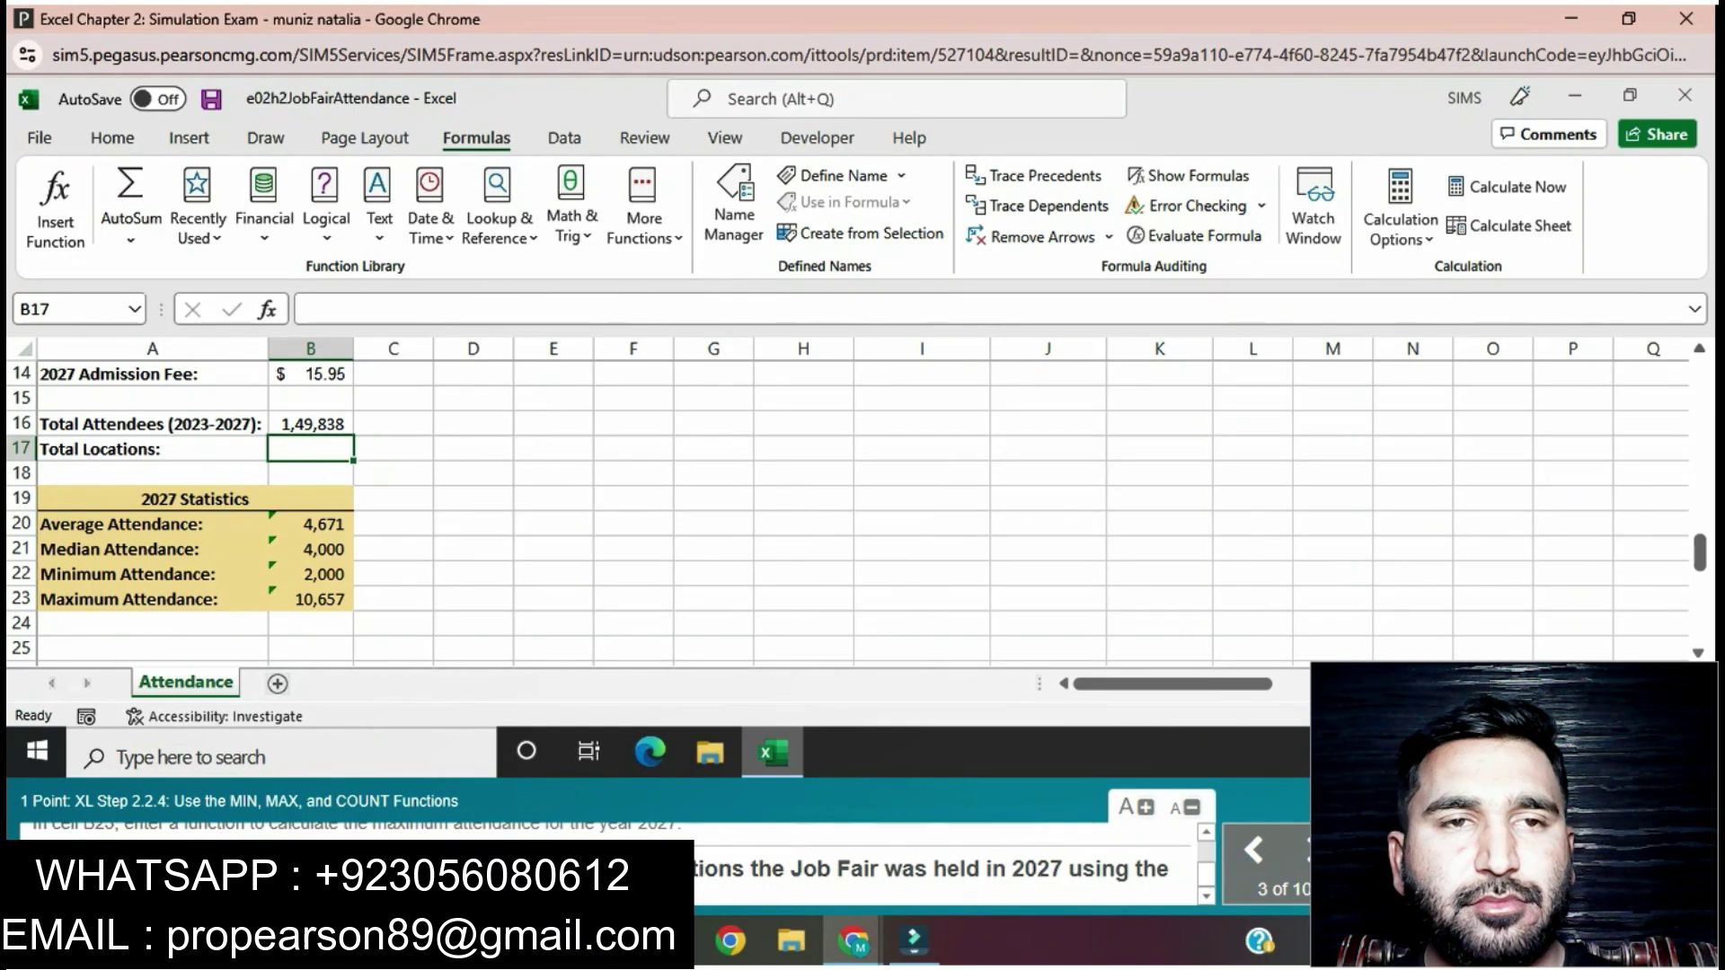
pyautogui.write('=')
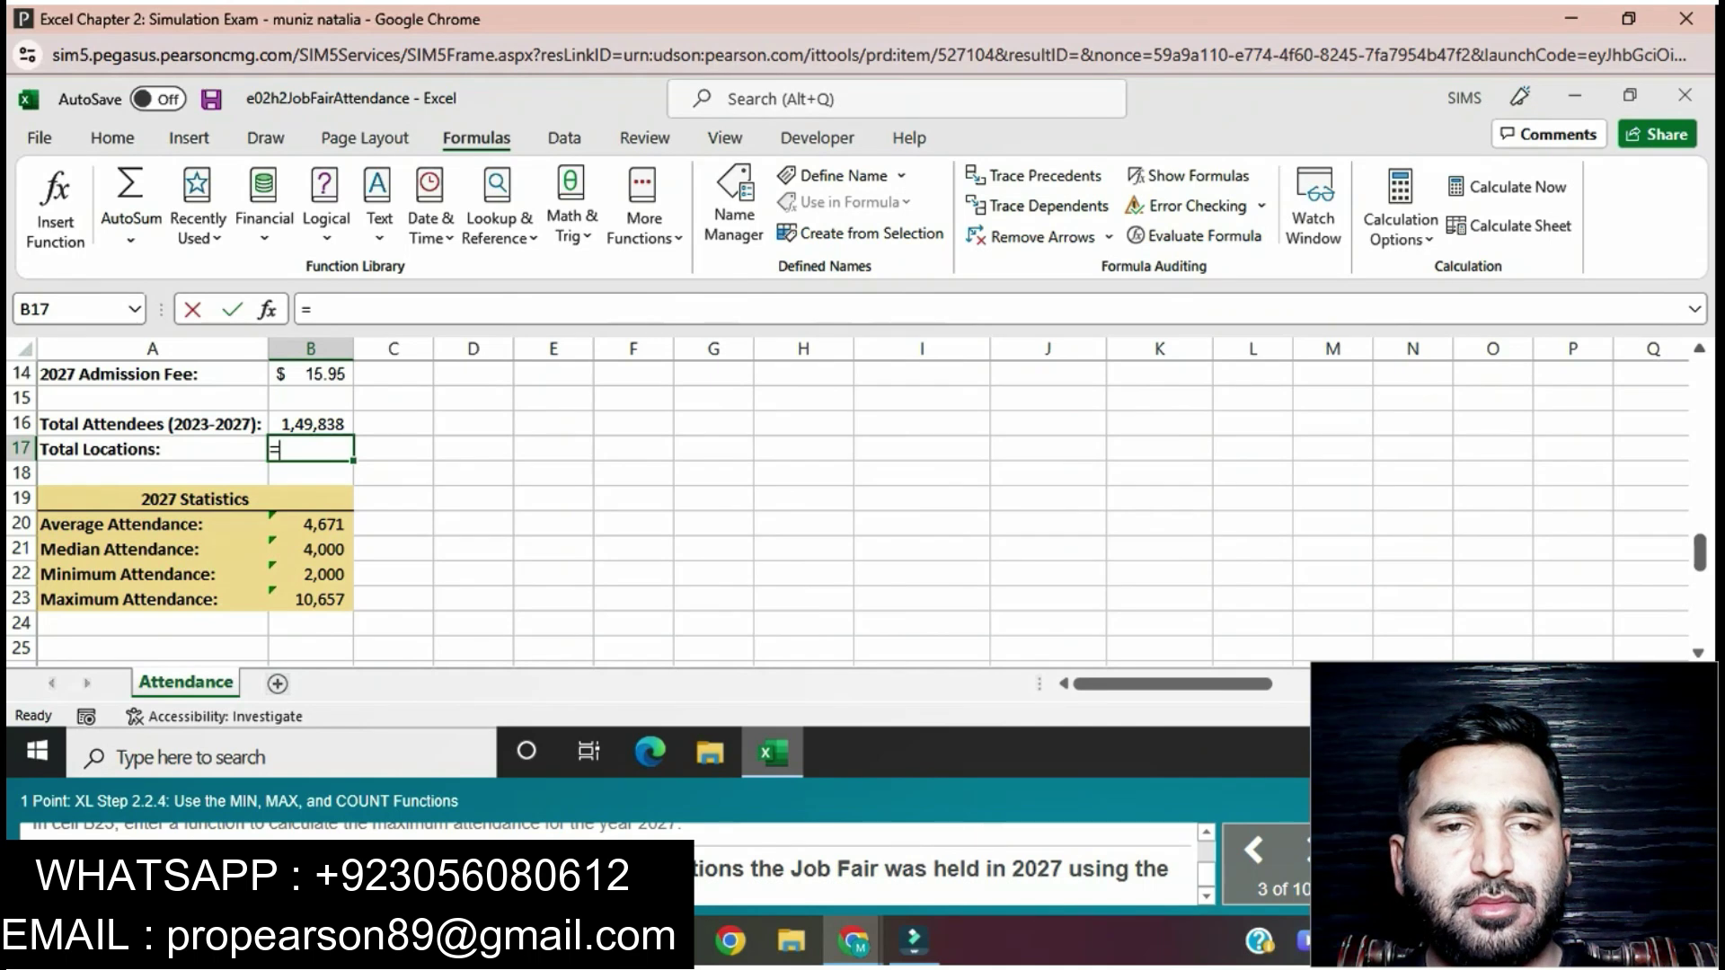
pyautogui.write('CO')
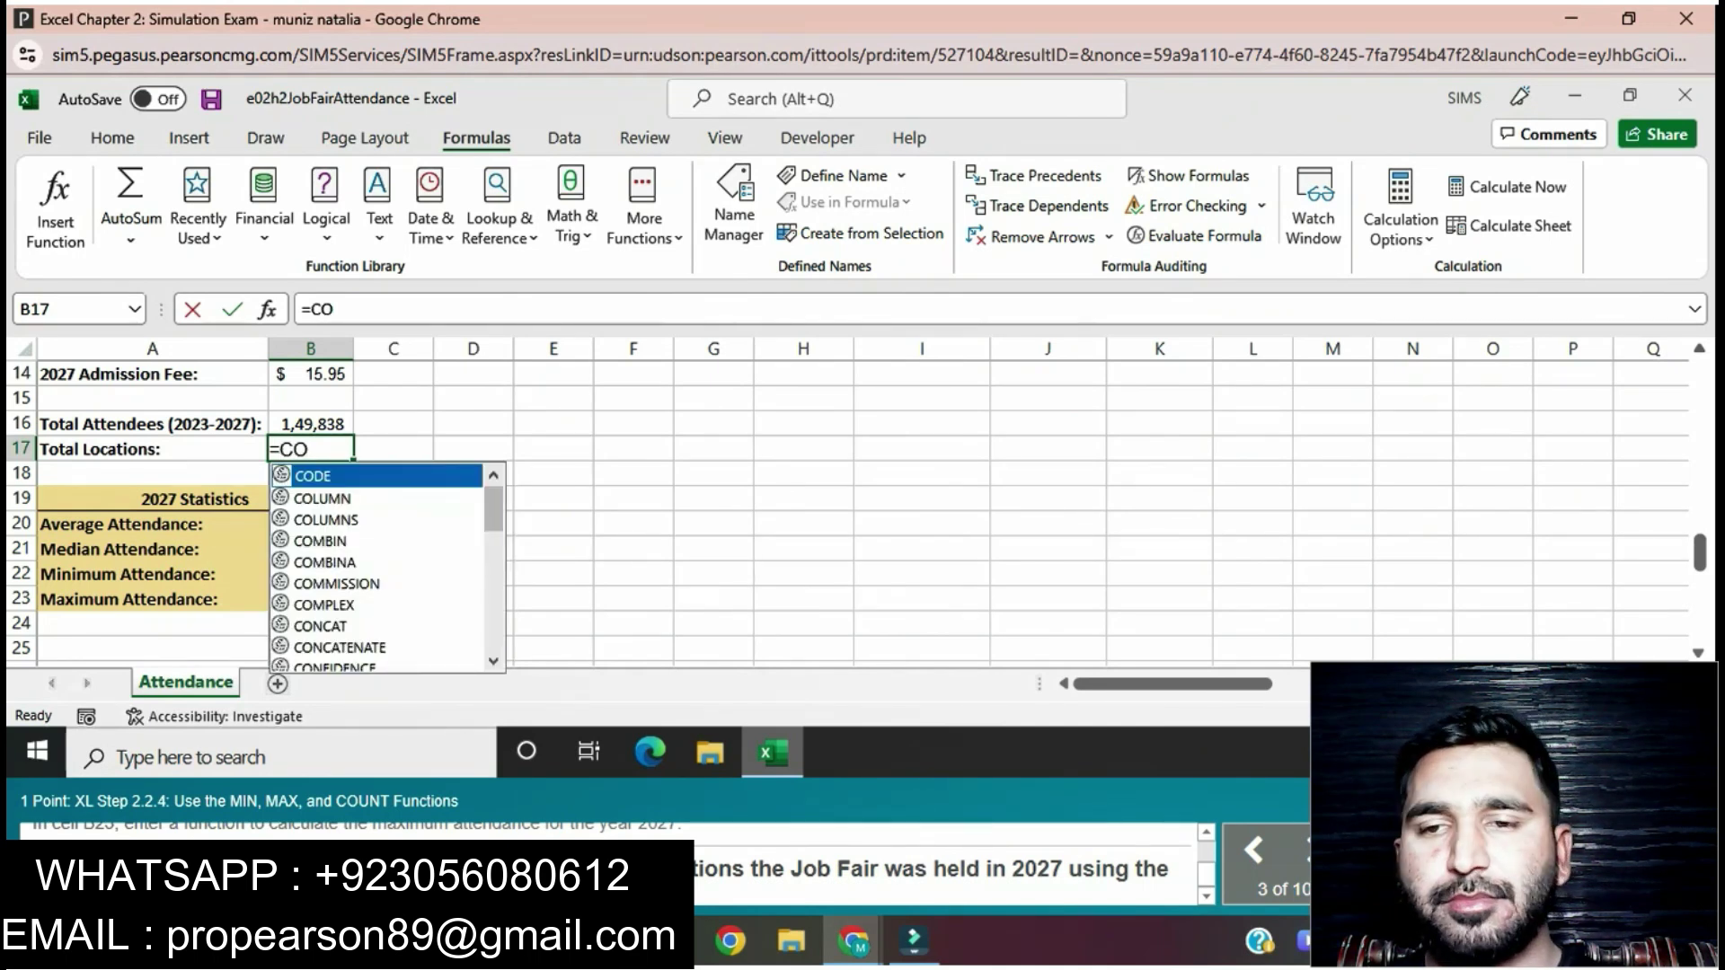
pyautogui.write('UNT')
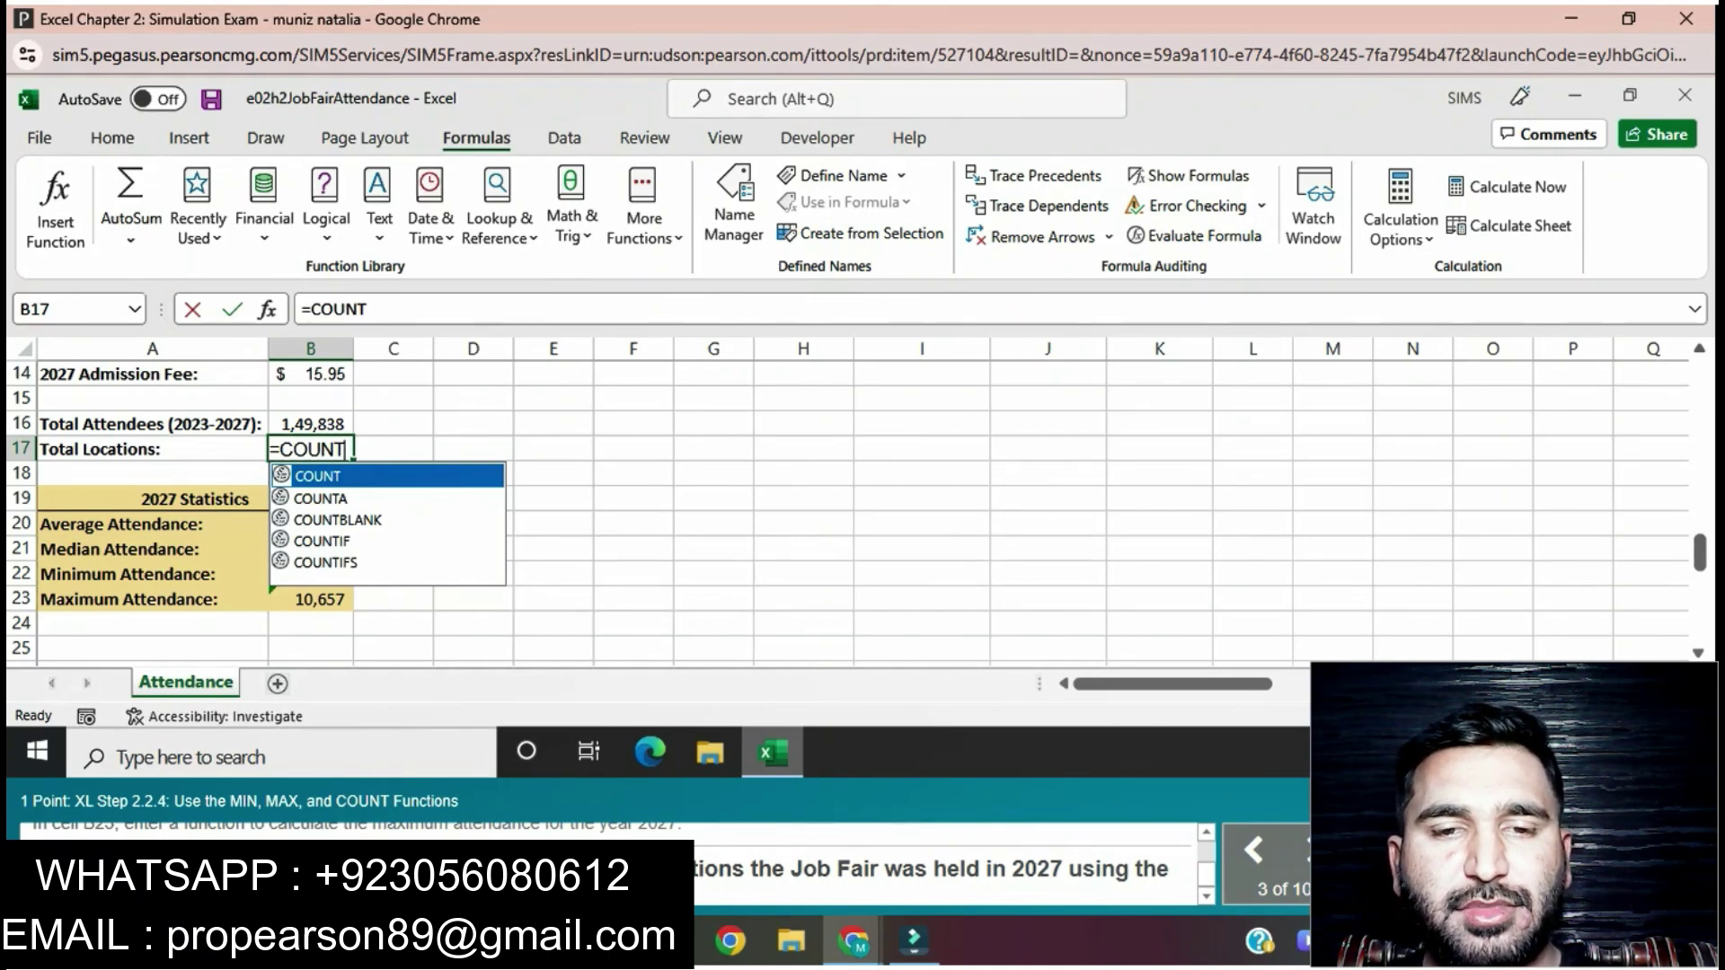
pyautogui.write('(')
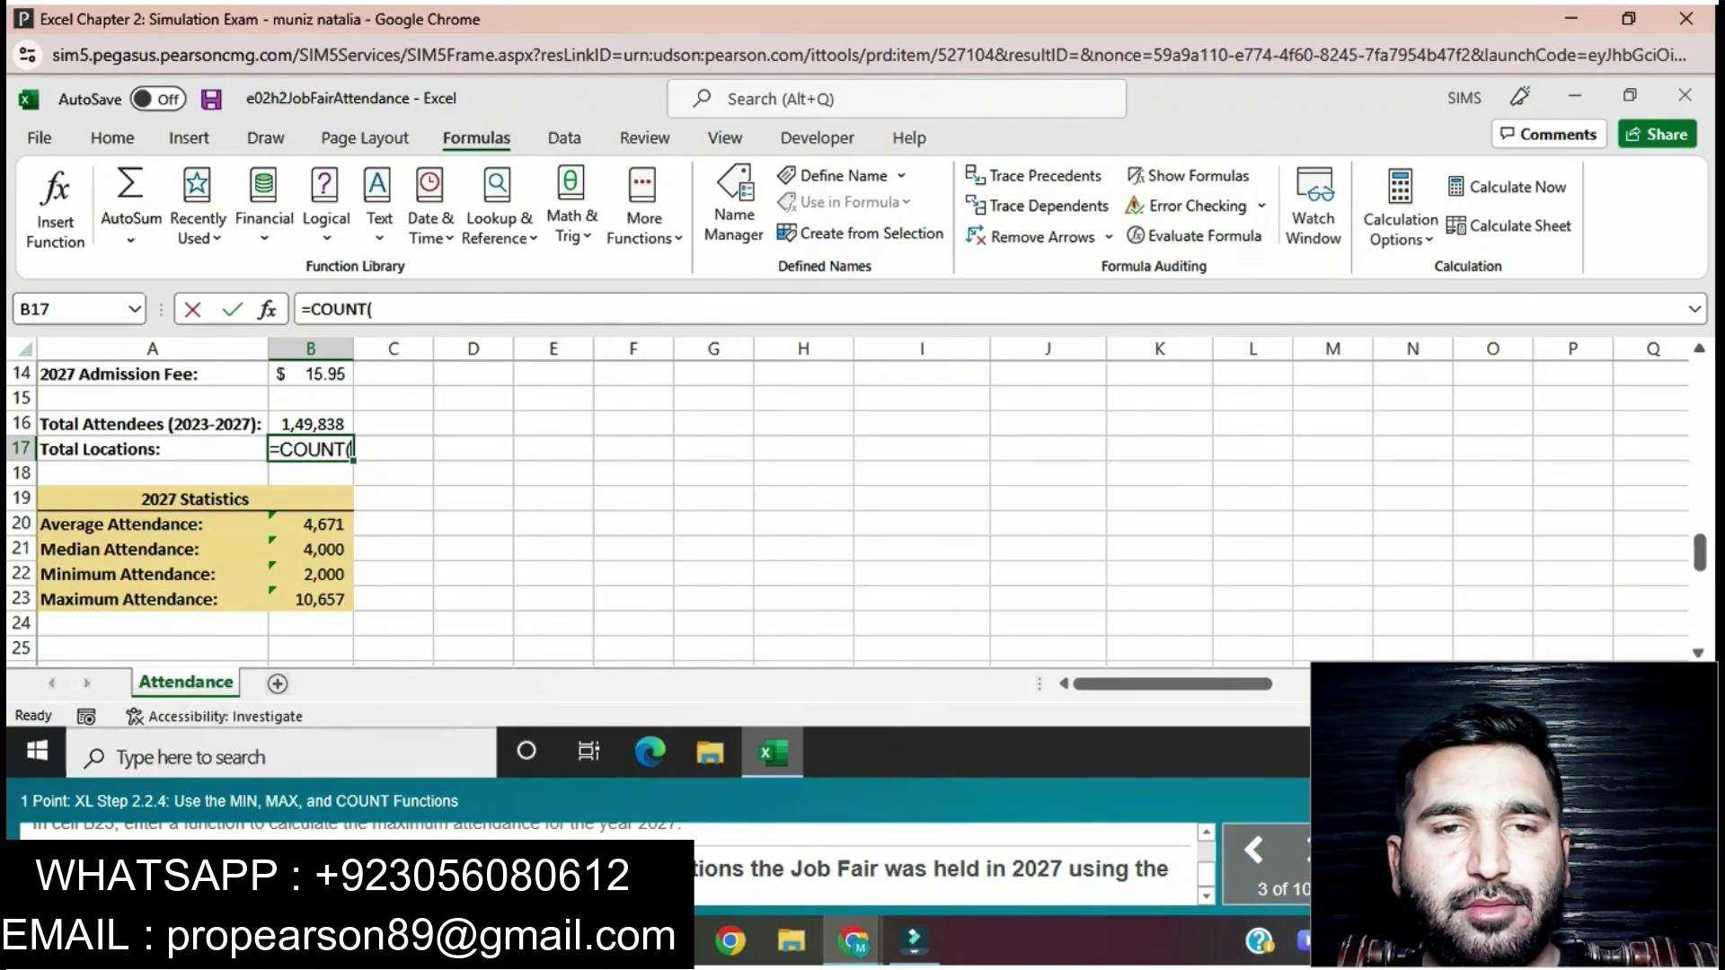
pyautogui.write('F5')
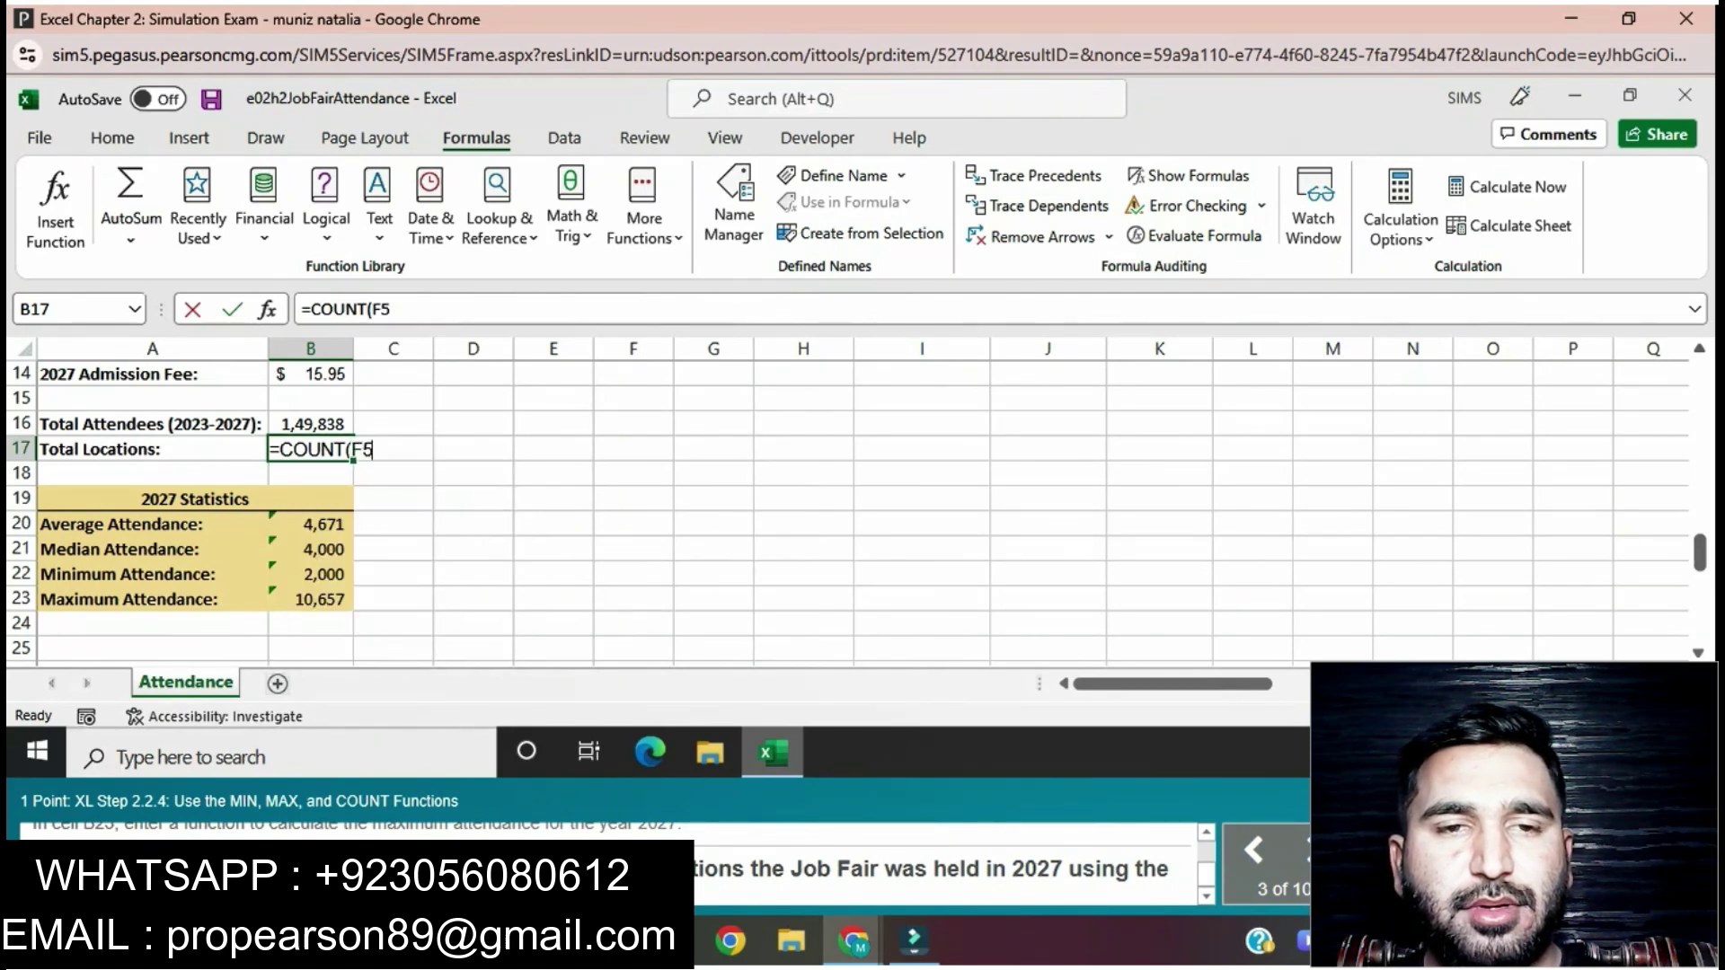
pyautogui.write(':F11')
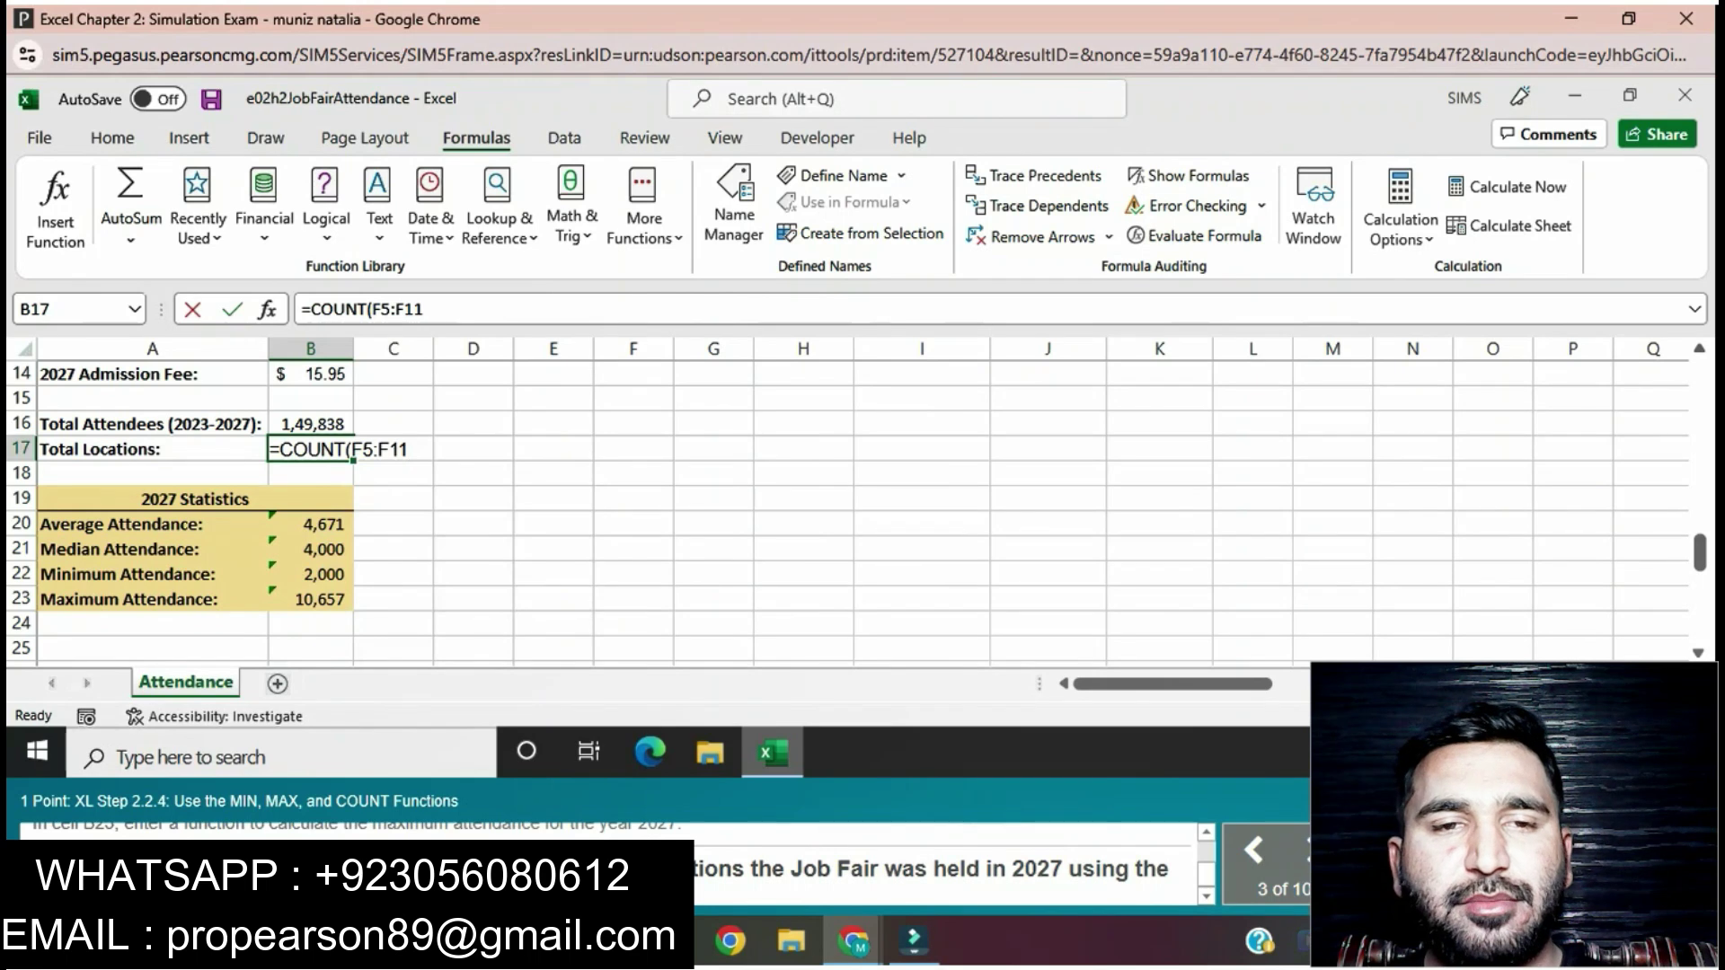
pyautogui.write(')')
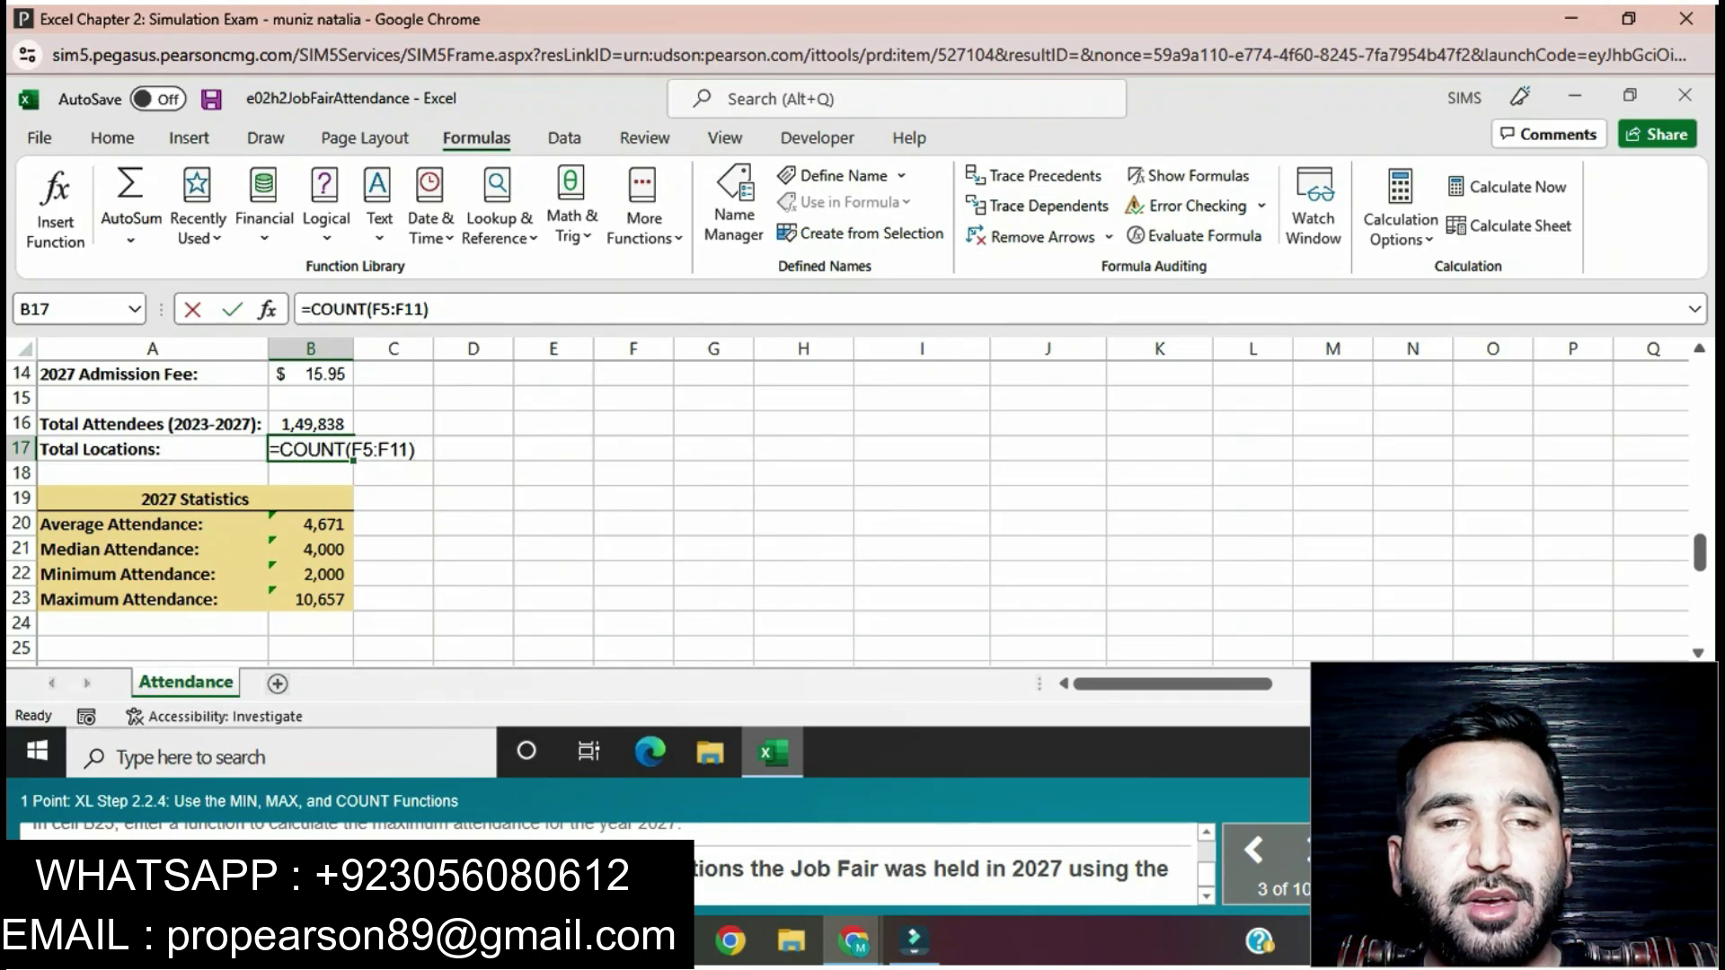
pyautogui.press('Return')
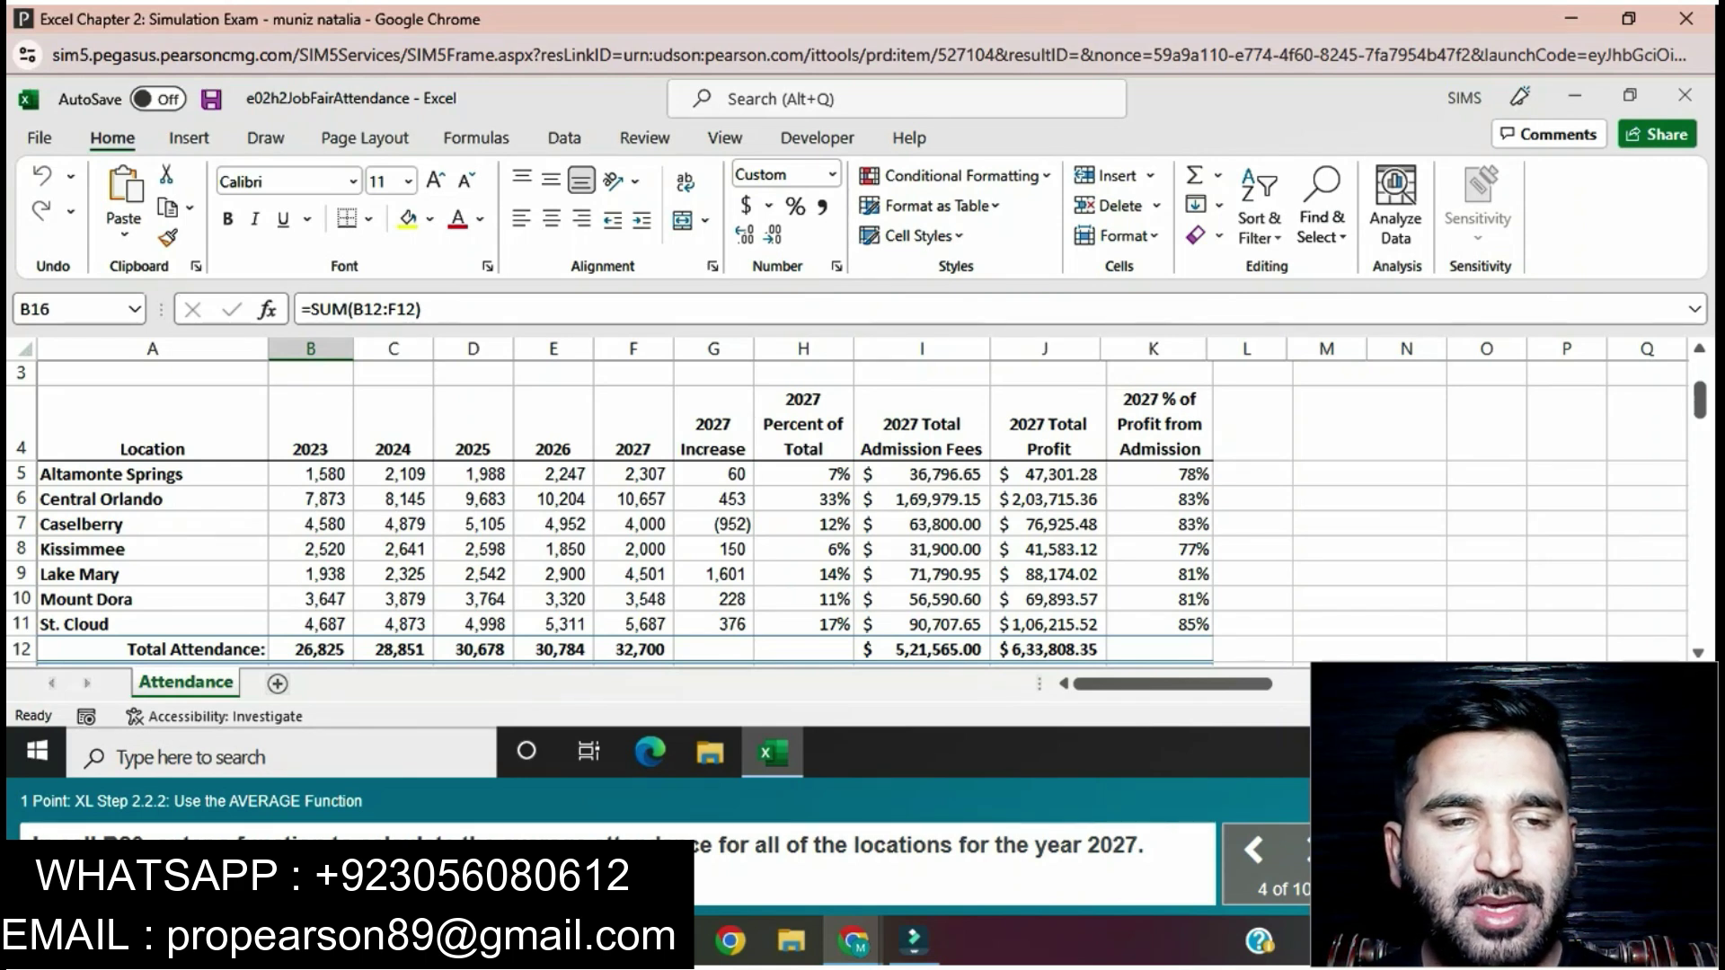
# Enter =AVERAGE(F5:F11) in cell B20 to calculate the average 2027 attendance across all locations
pyautogui.scroll(-2, 853, 512)
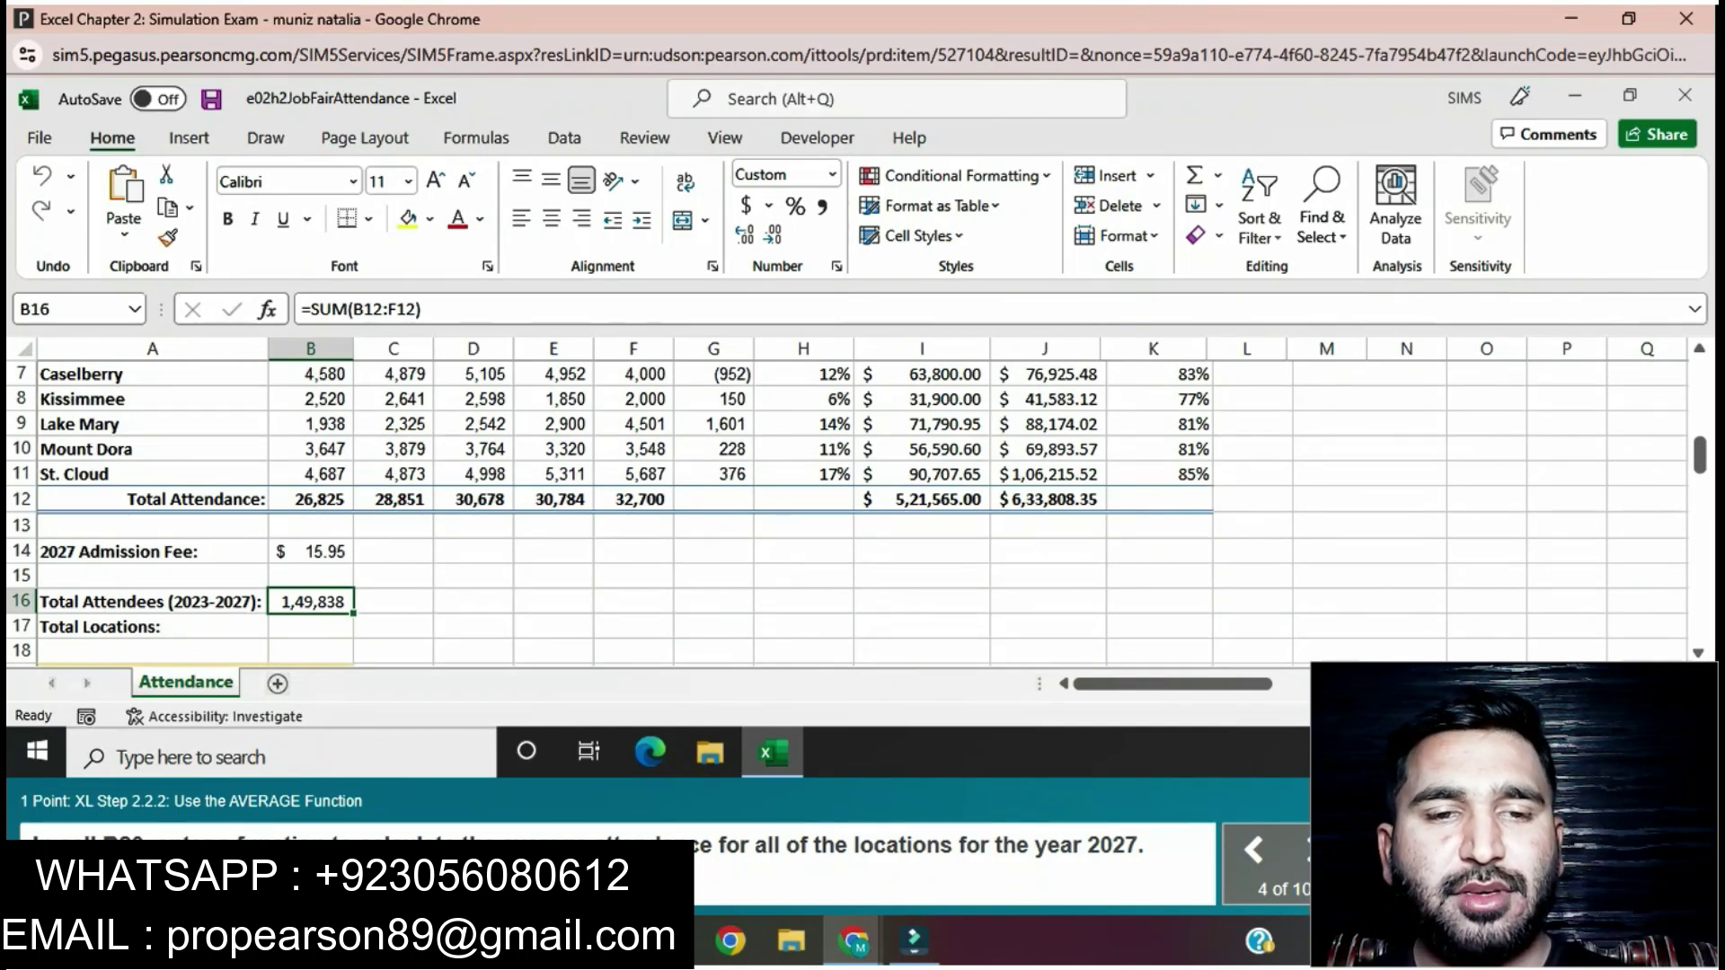
pyautogui.scroll(-2, 853, 513)
pyautogui.scroll(-2, 853, 512)
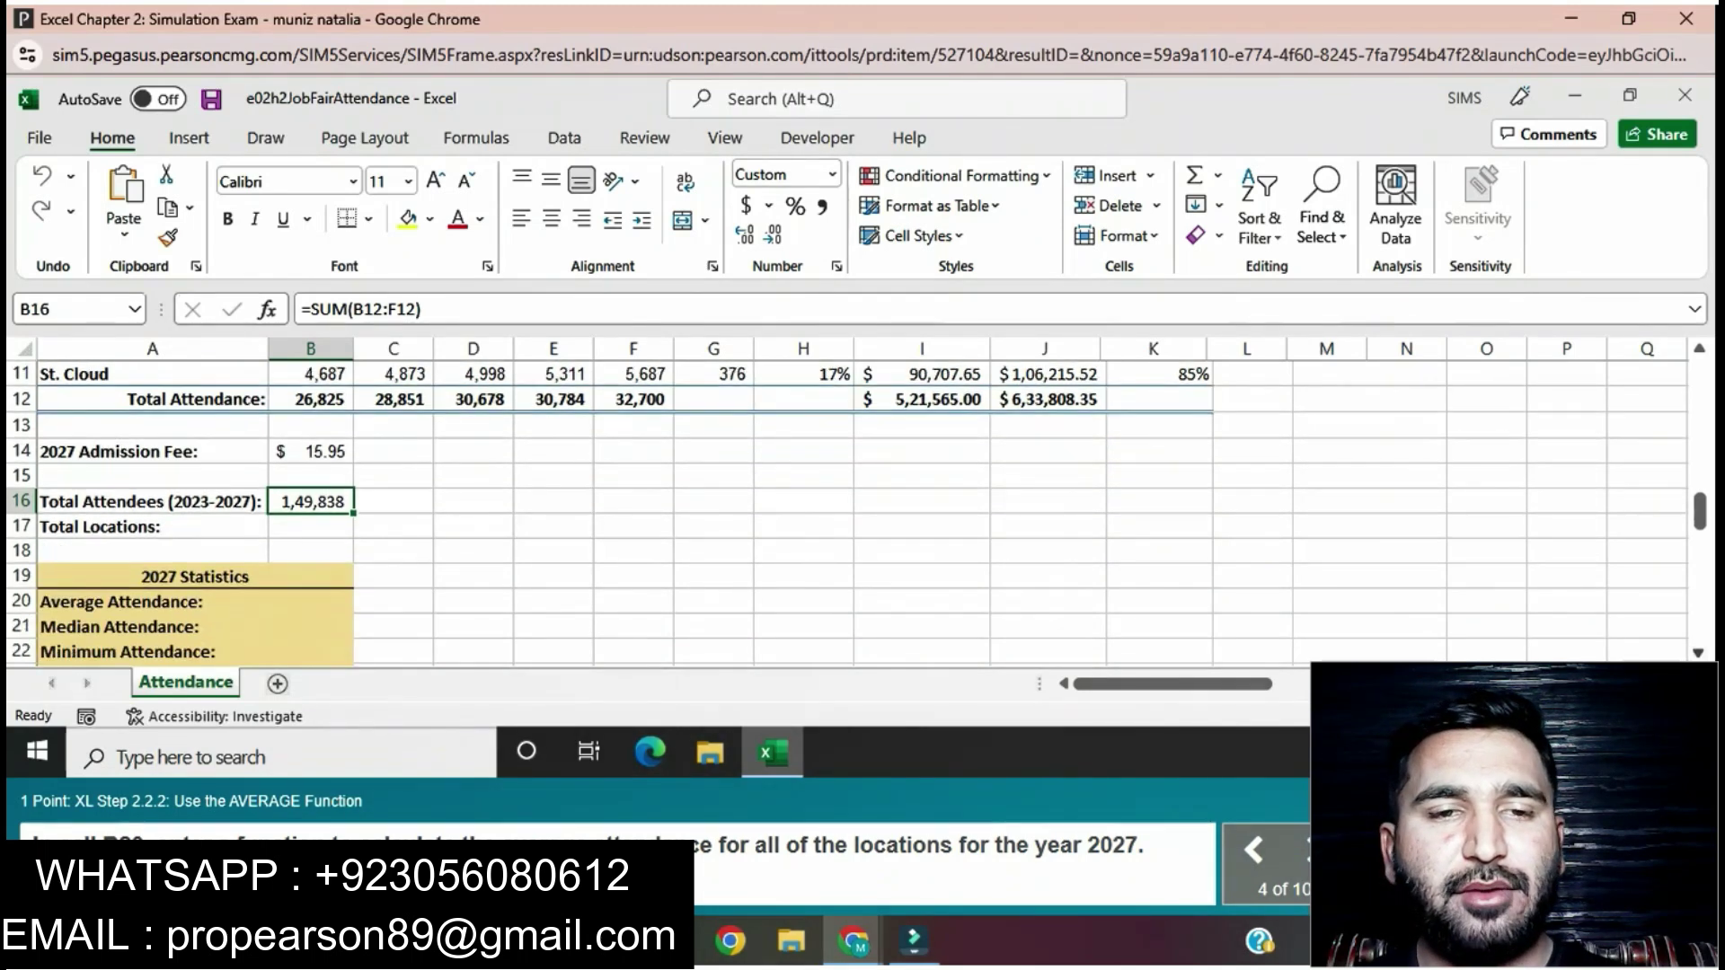
pyautogui.click(152, 601)
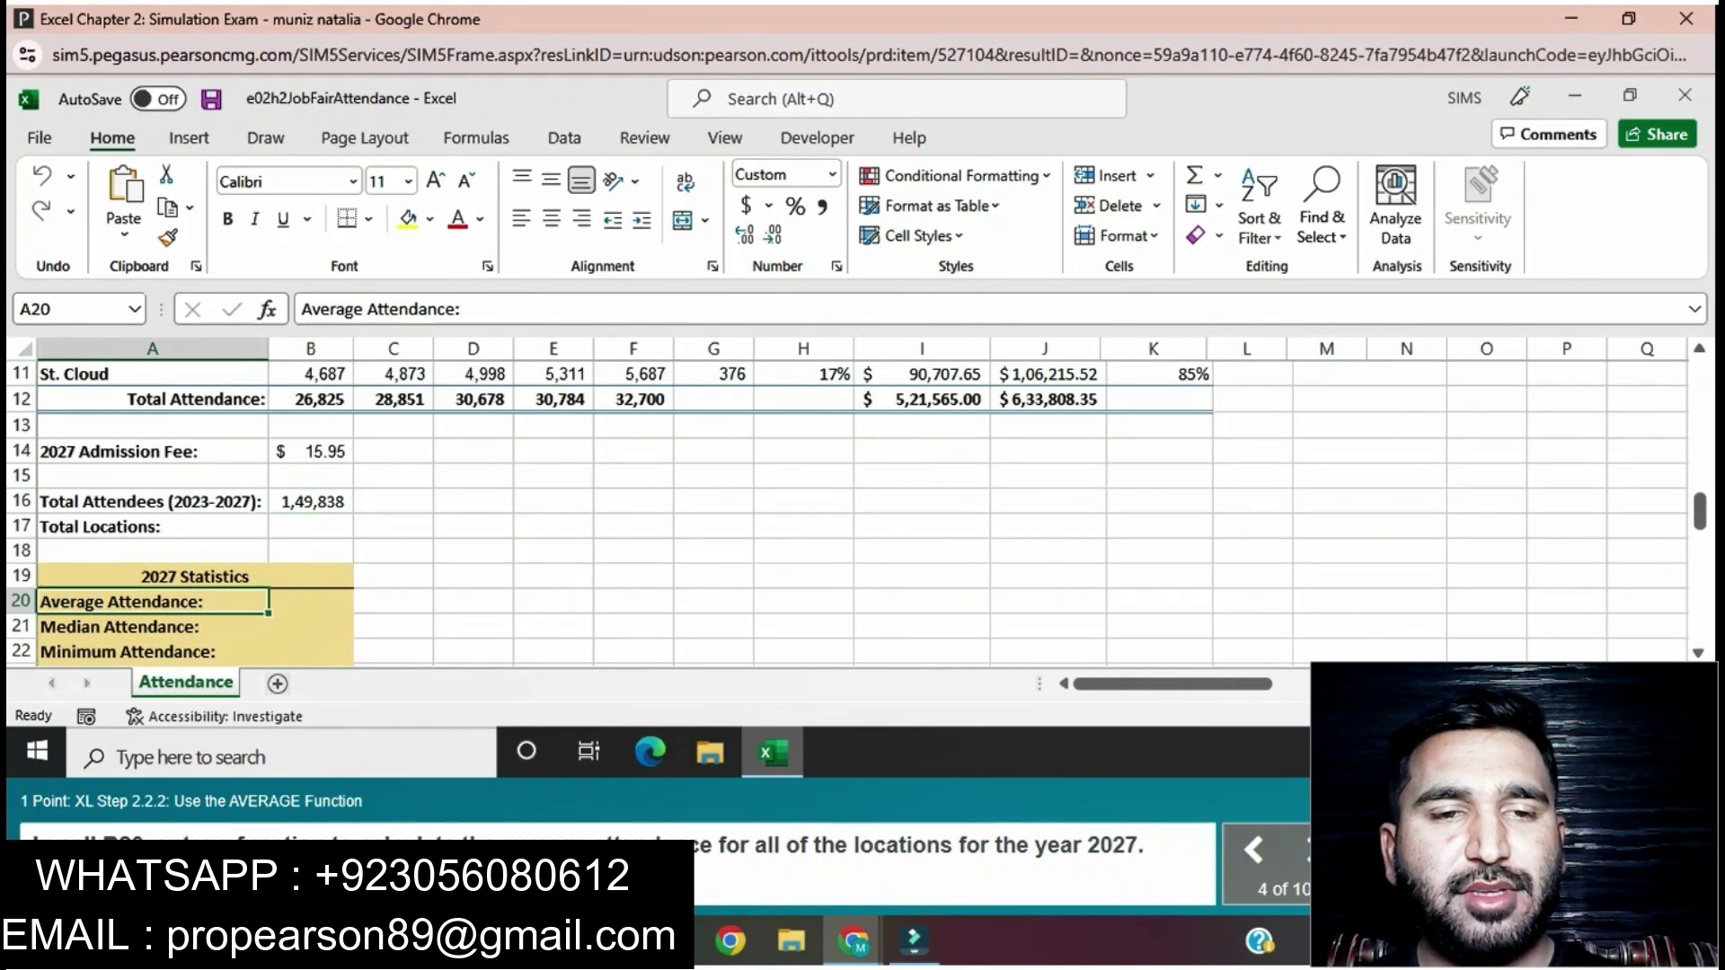
pyautogui.click(310, 601)
pyautogui.write('=')
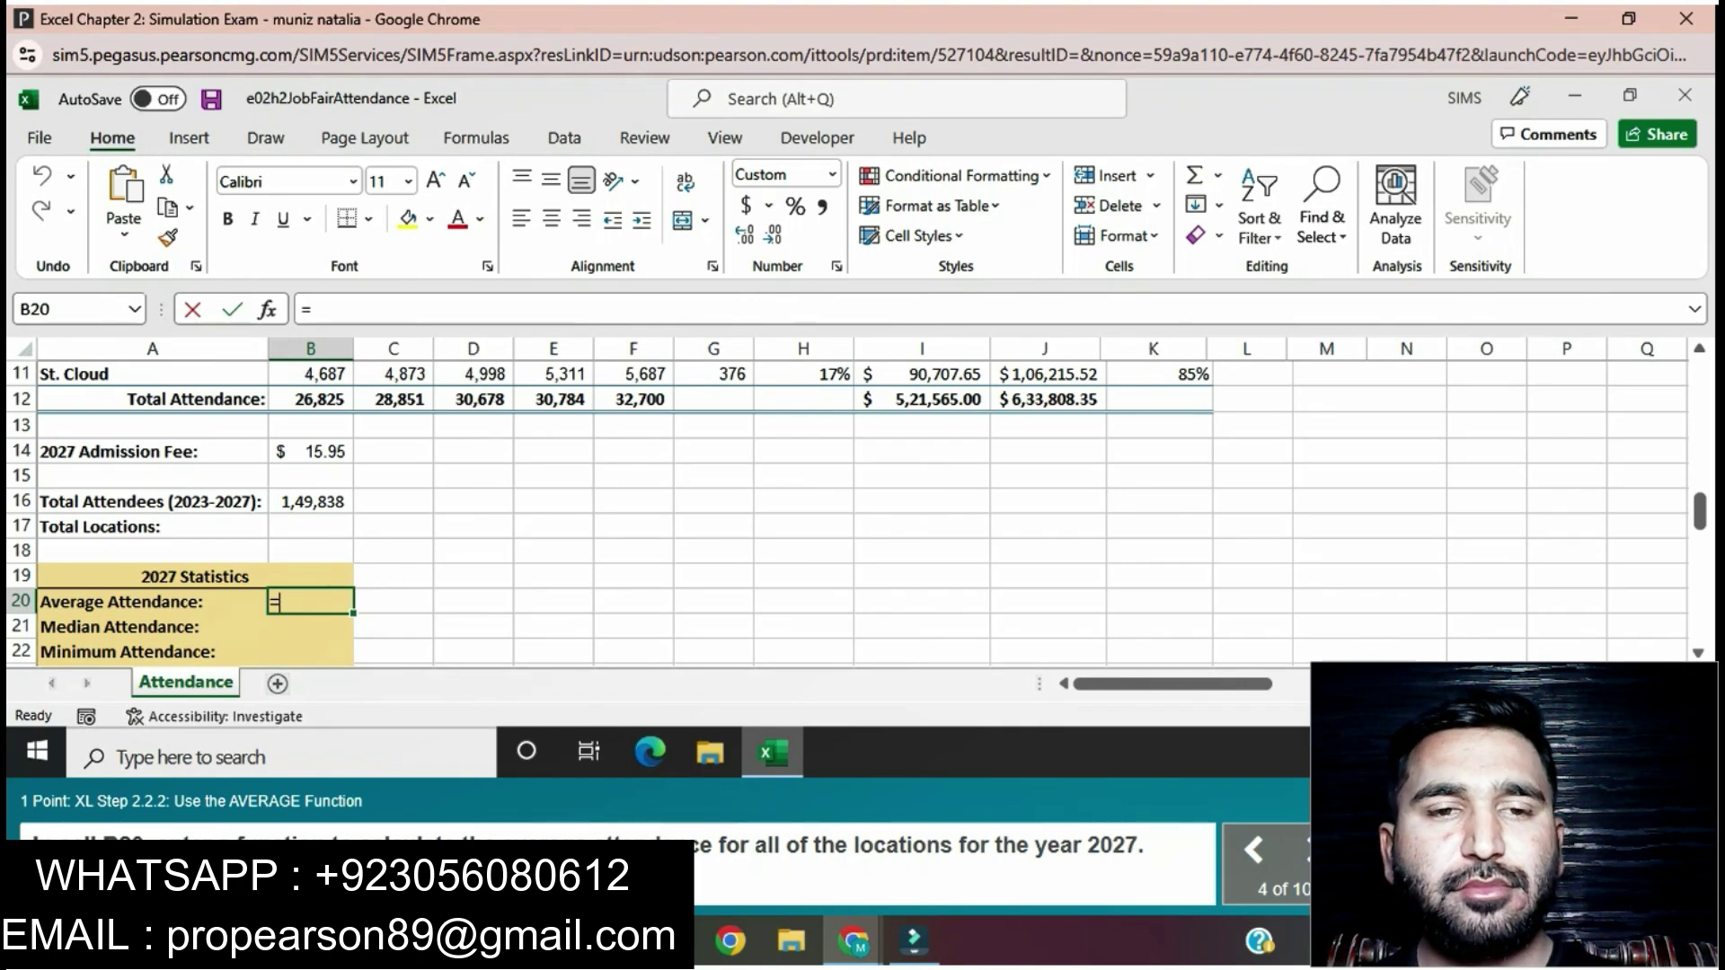
pyautogui.write('A')
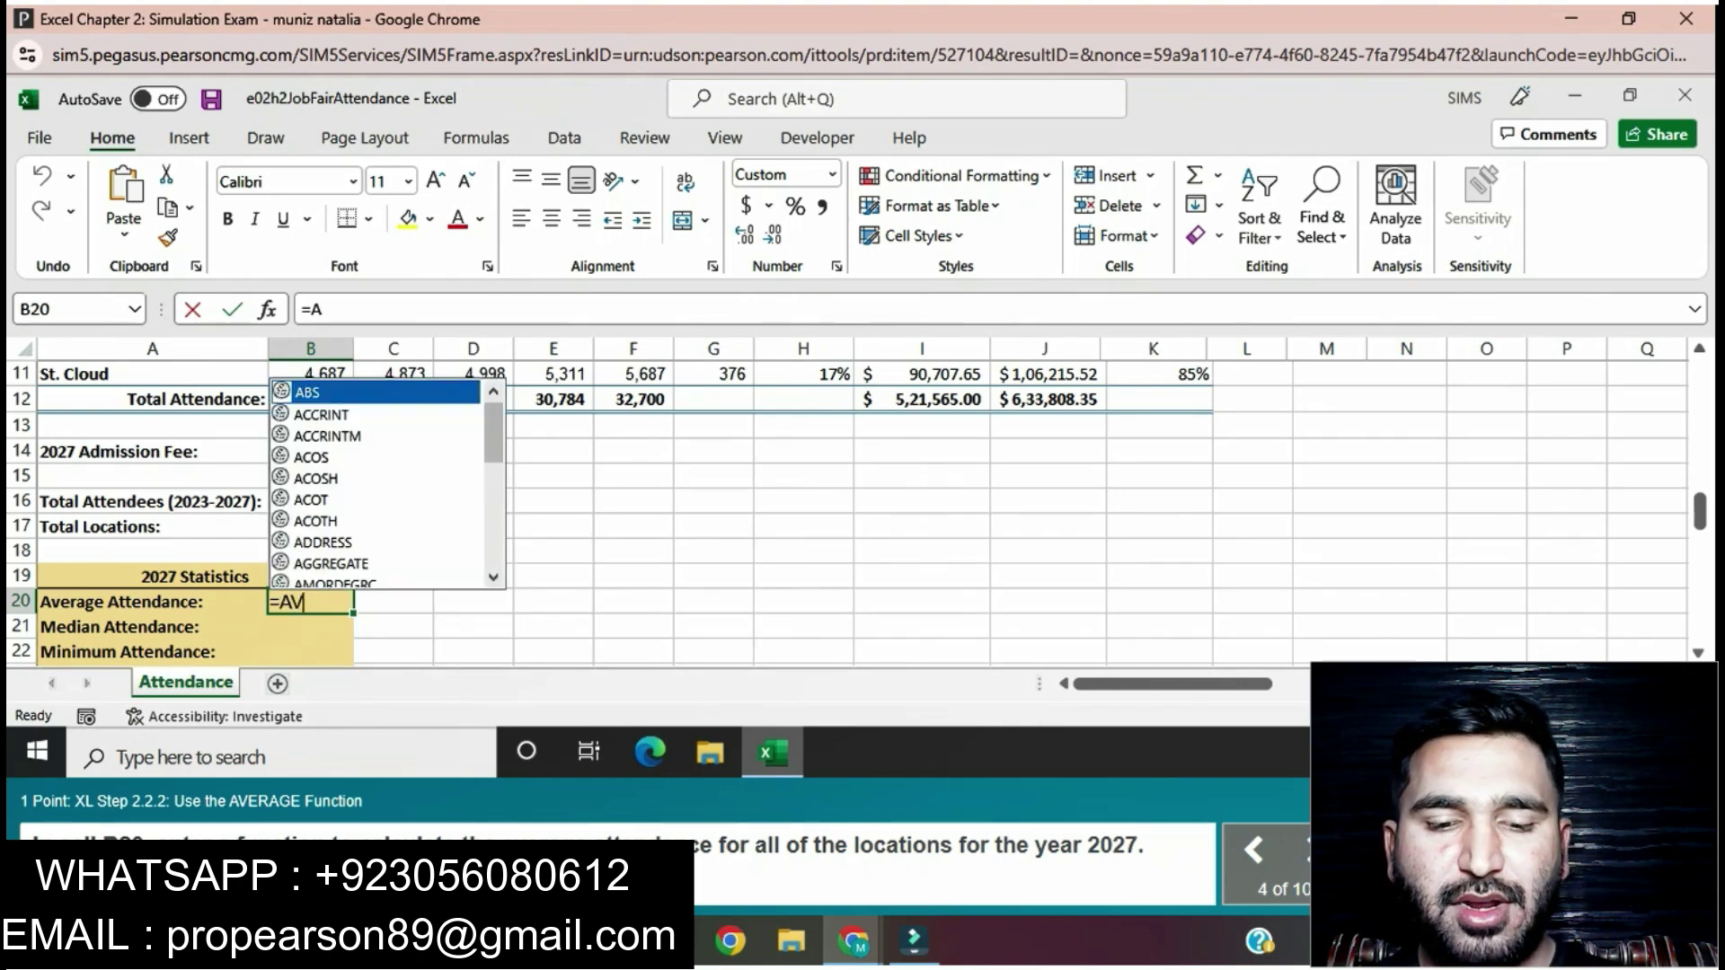
pyautogui.write('VE')
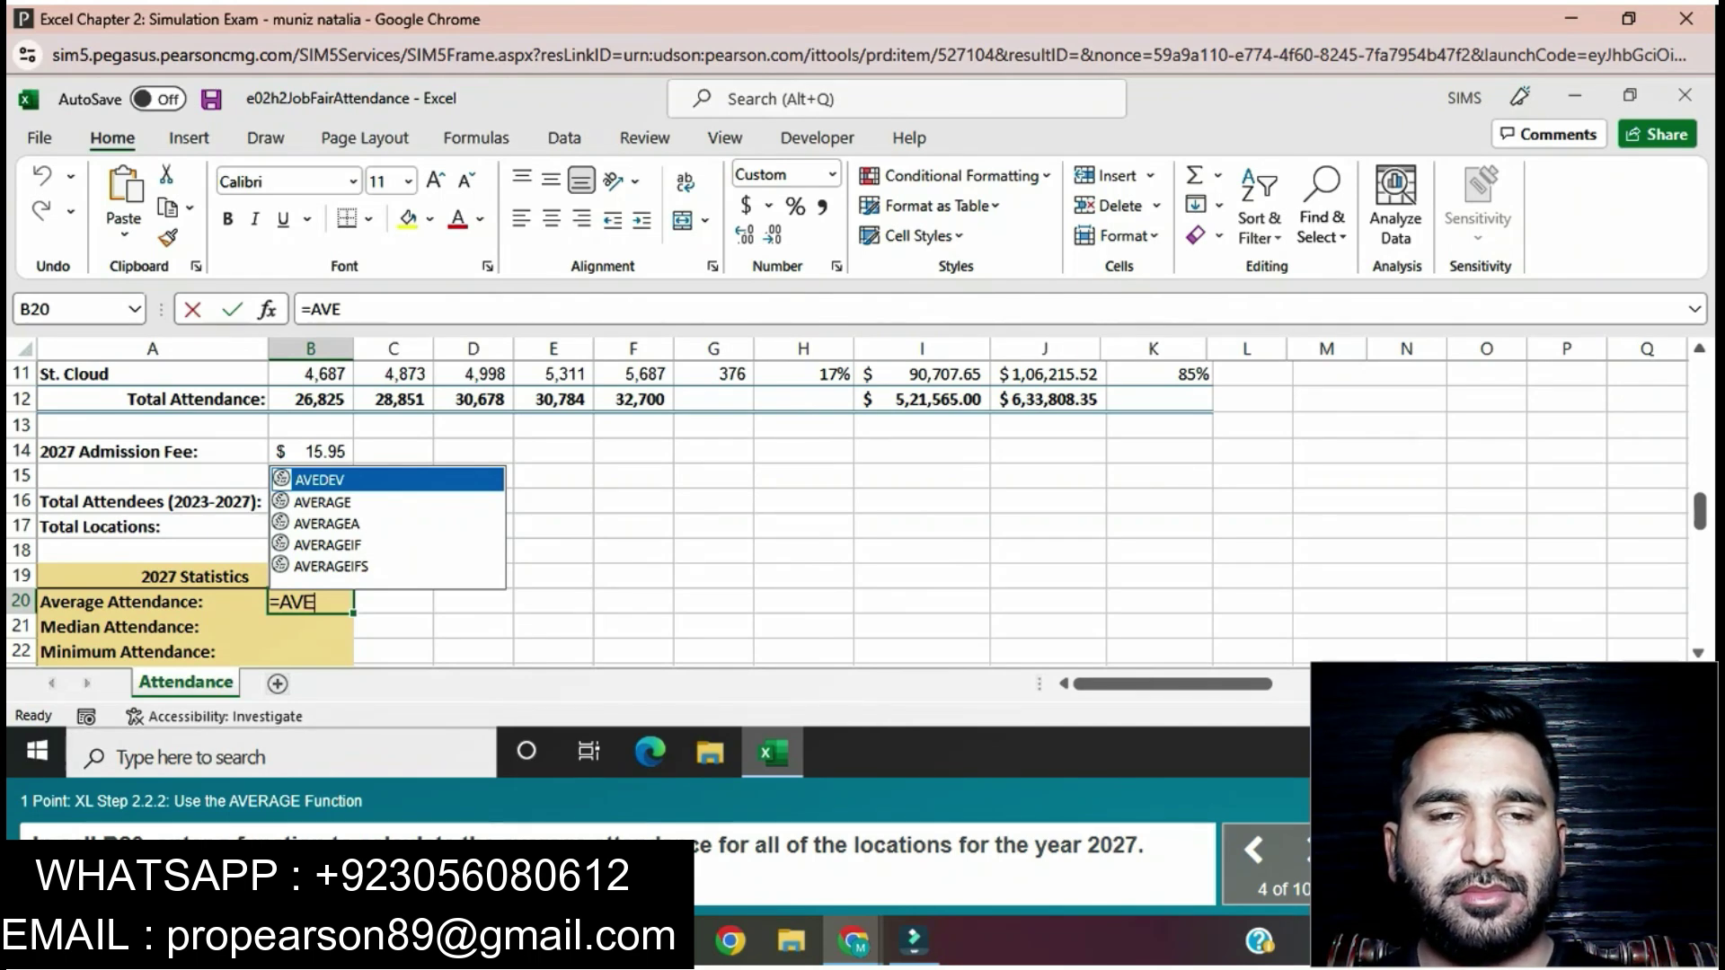
pyautogui.write('RA')
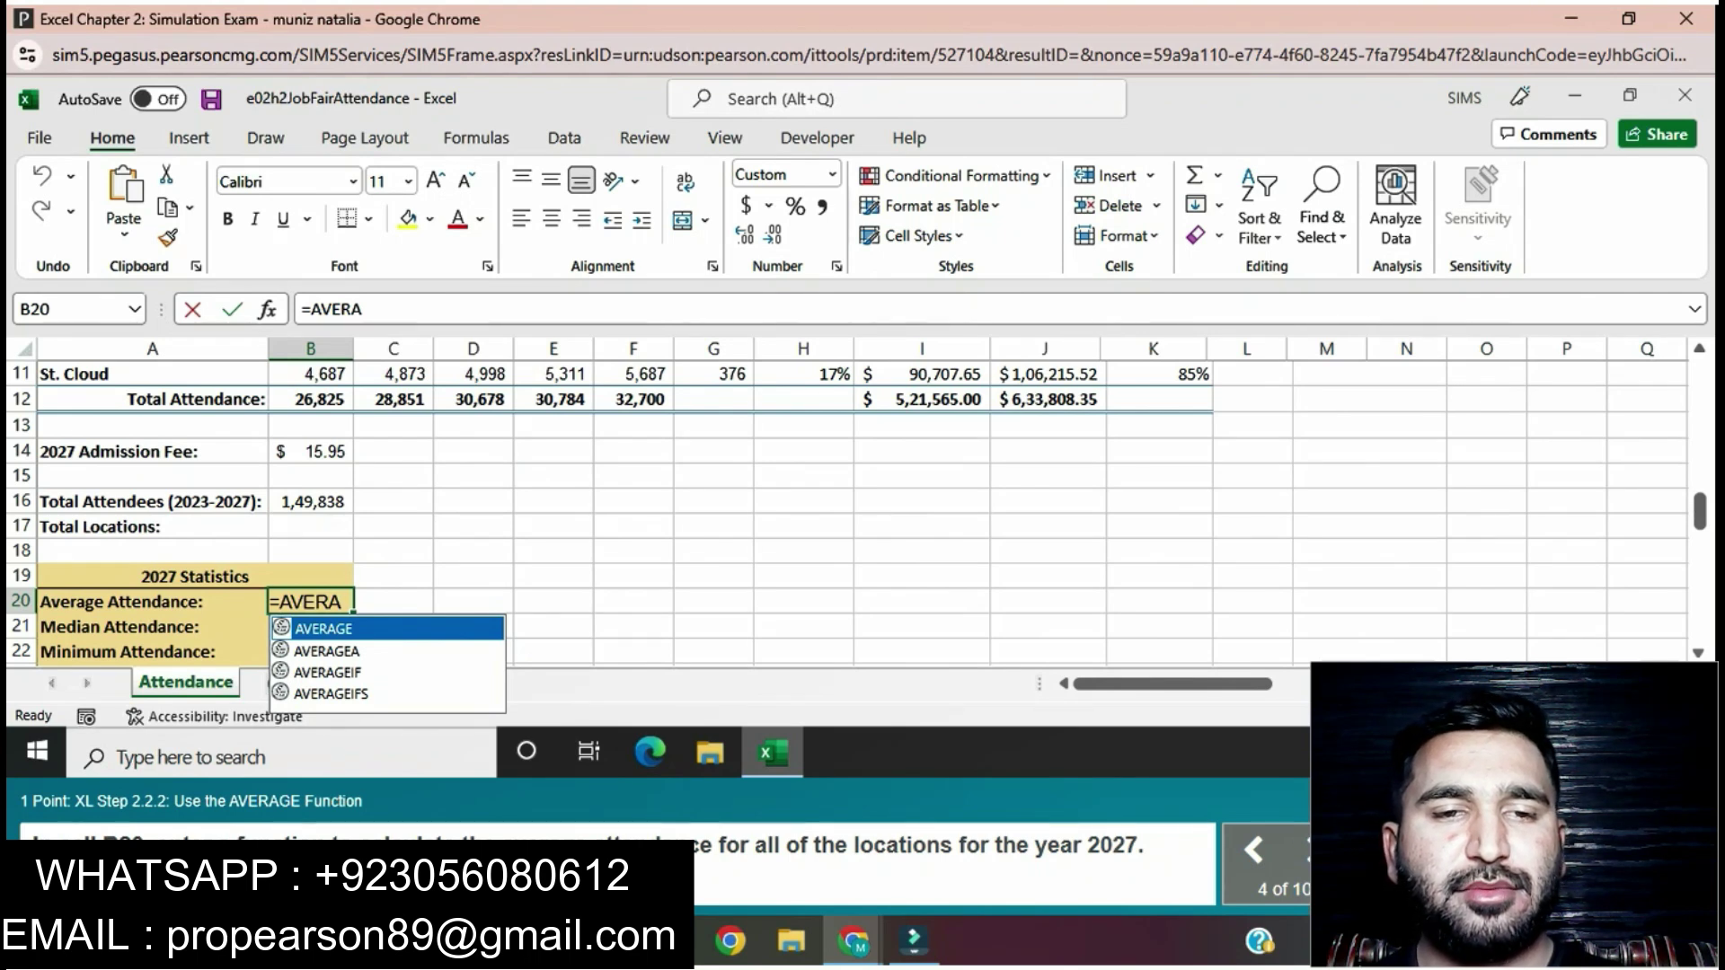
pyautogui.write('GE')
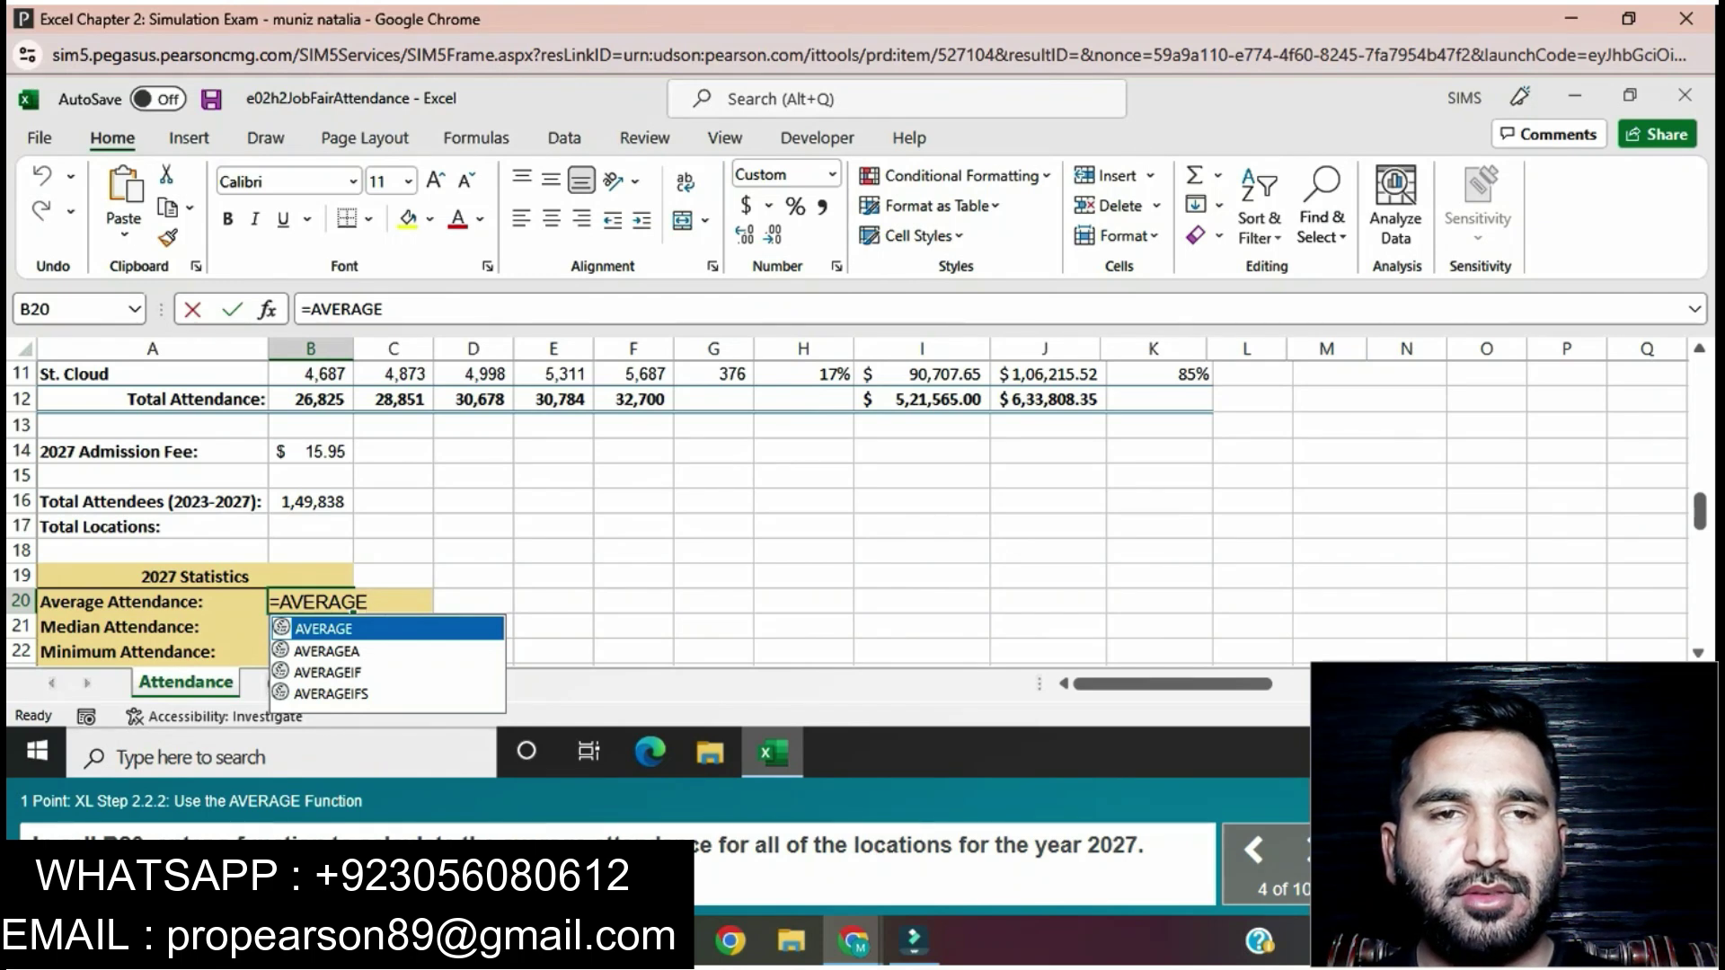
pyautogui.write('(')
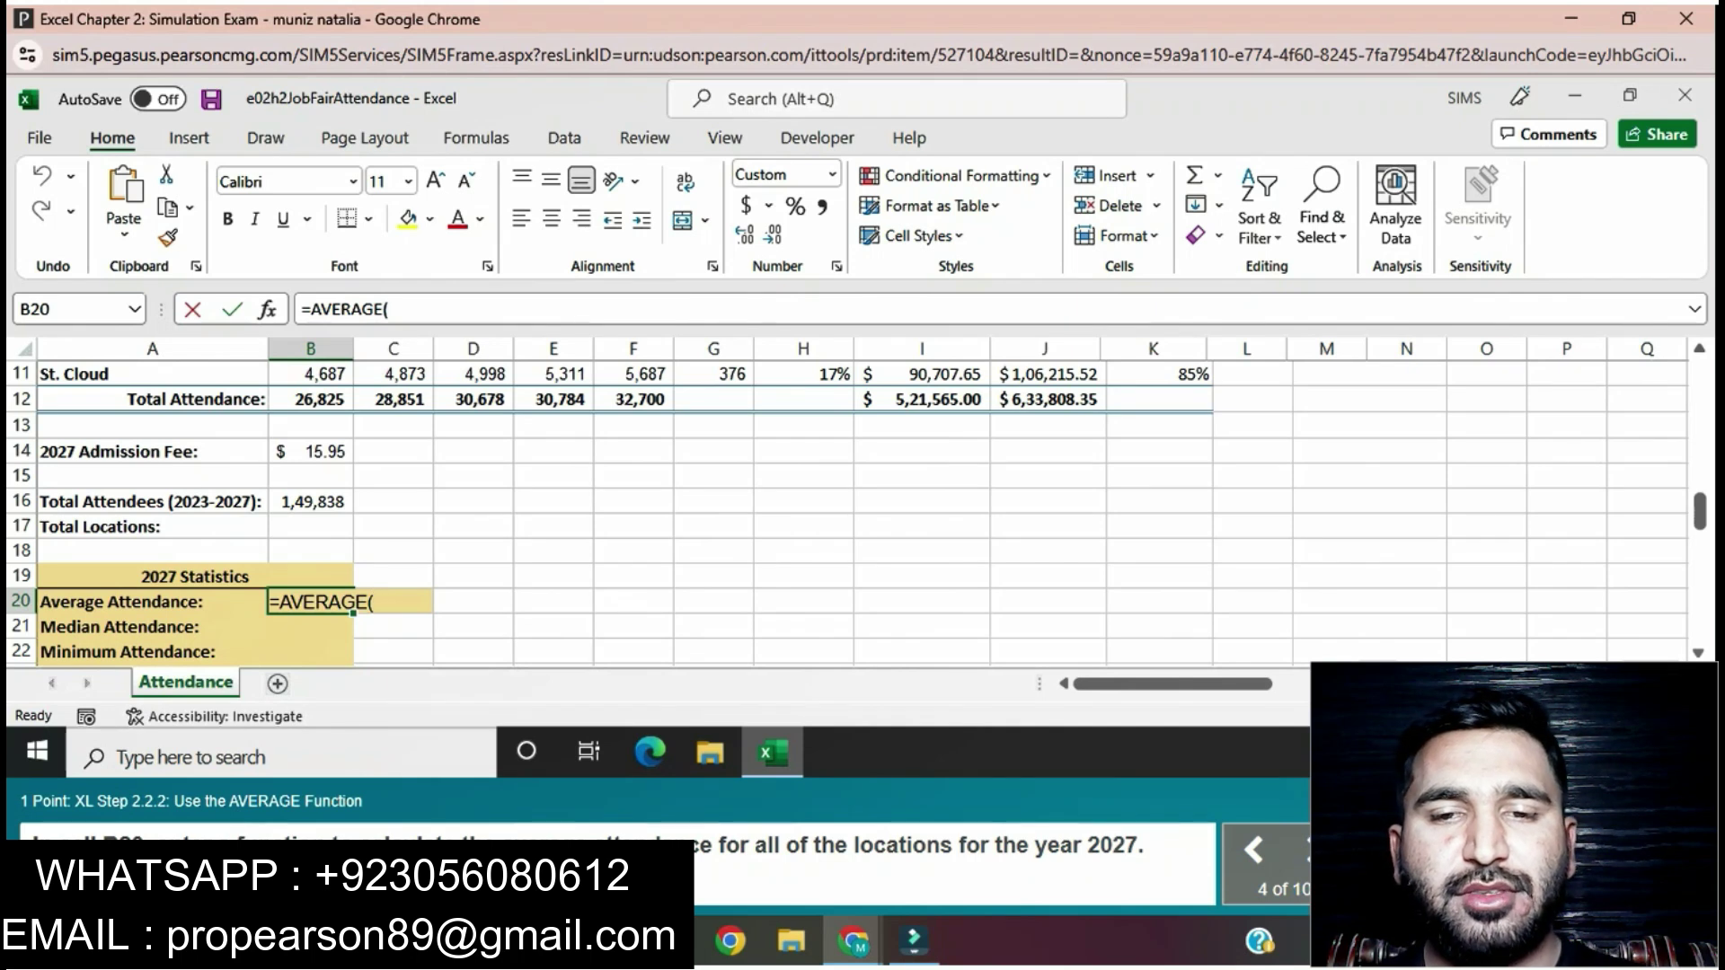
pyautogui.write('F')
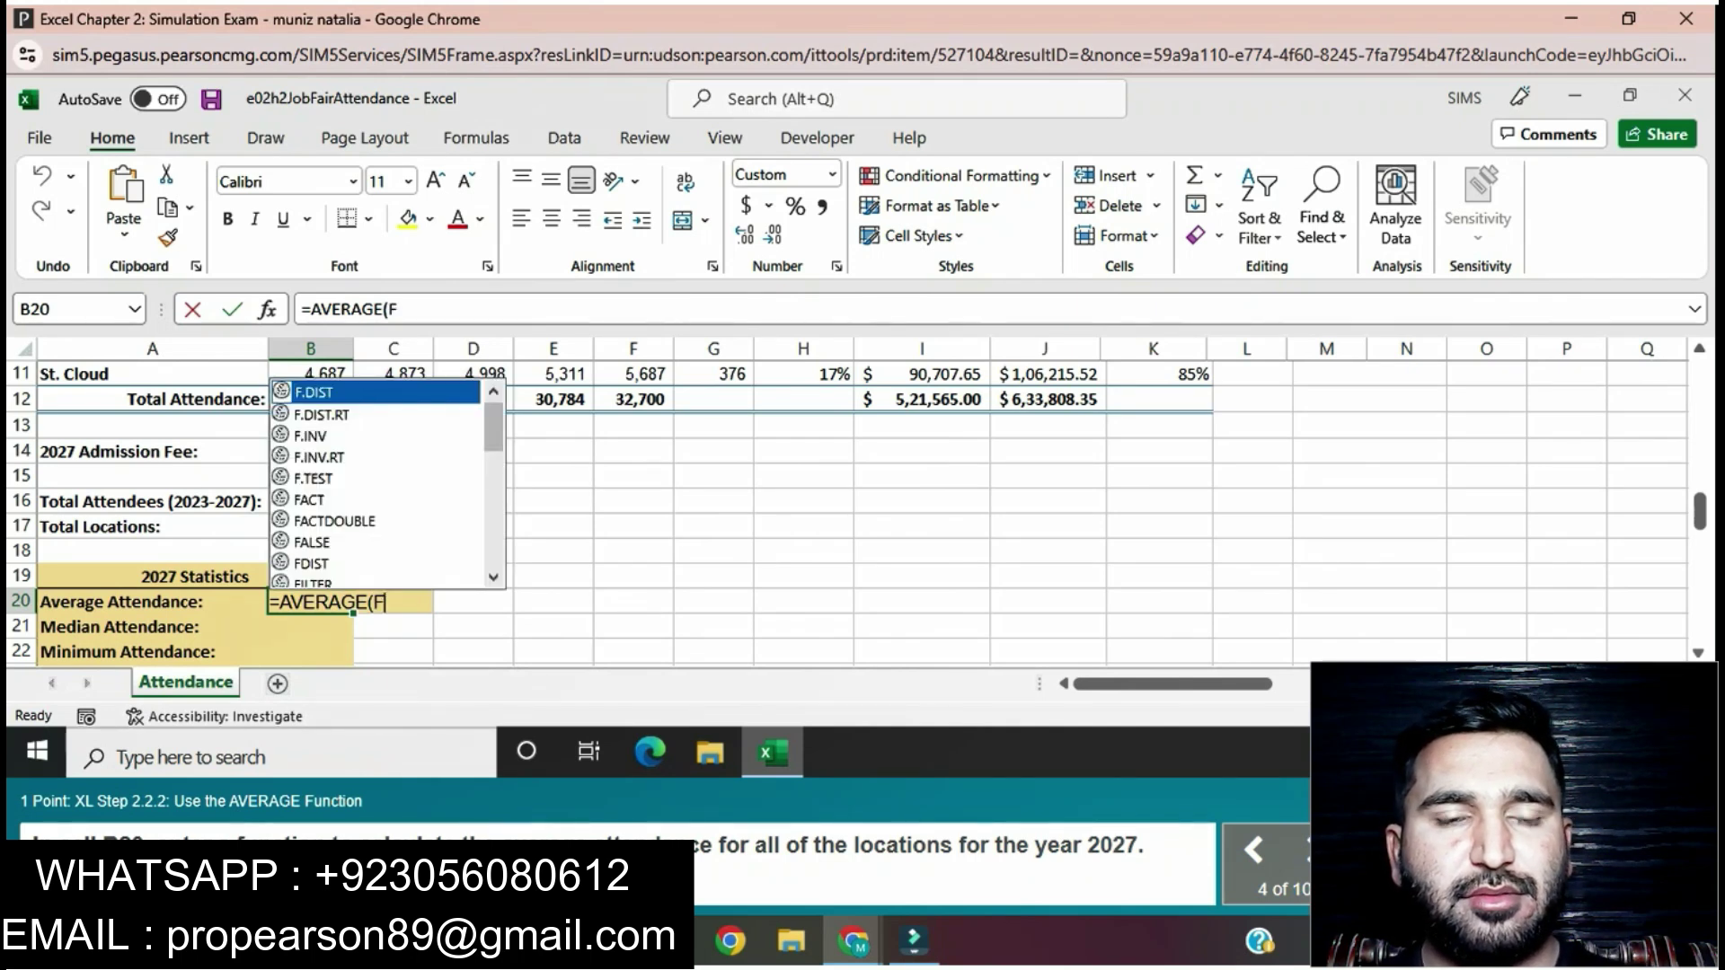
pyautogui.write('5:F11')
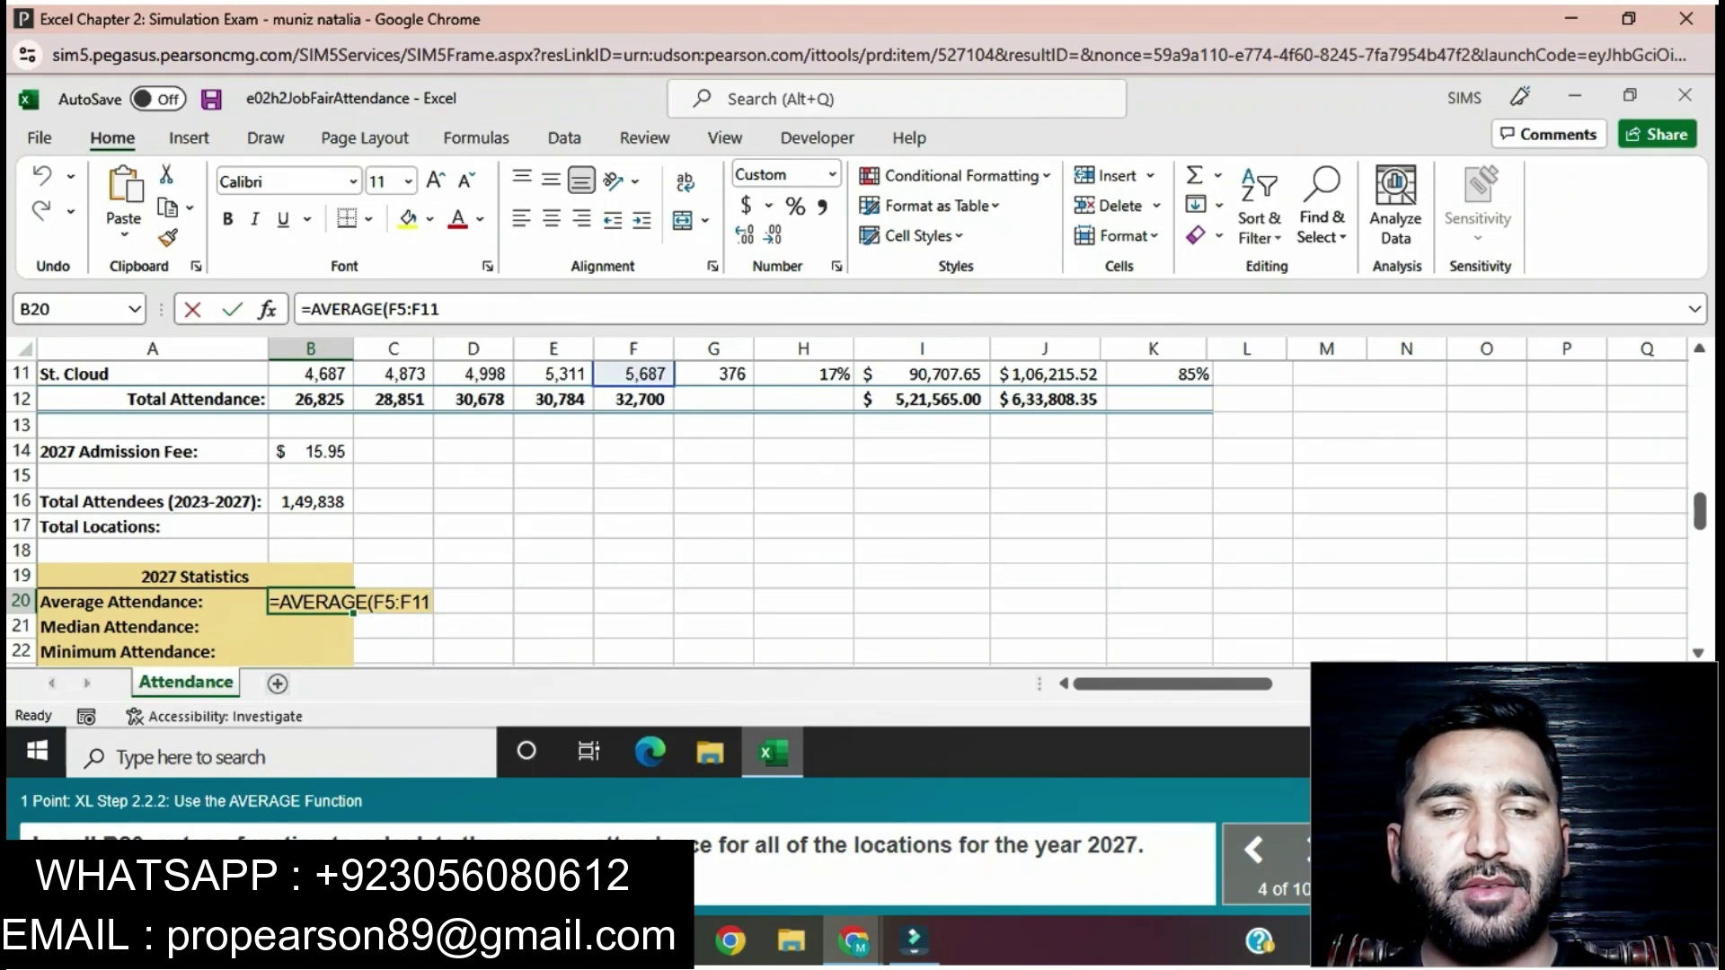
pyautogui.write(')')
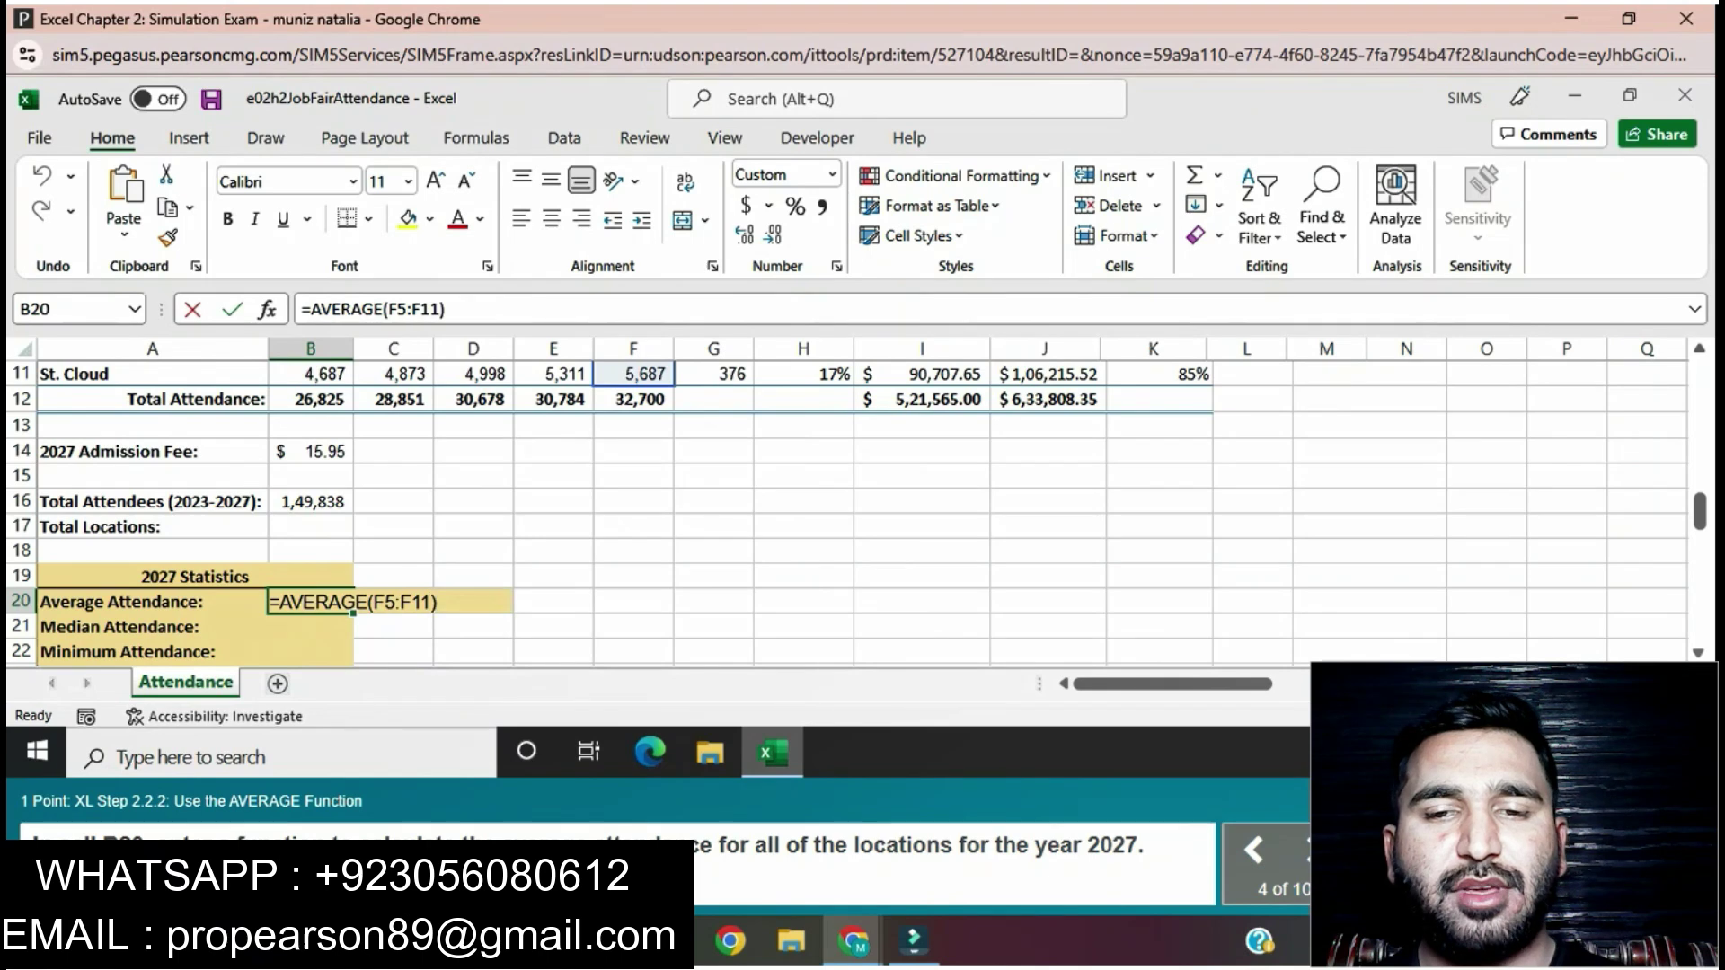
pyautogui.press('Return')
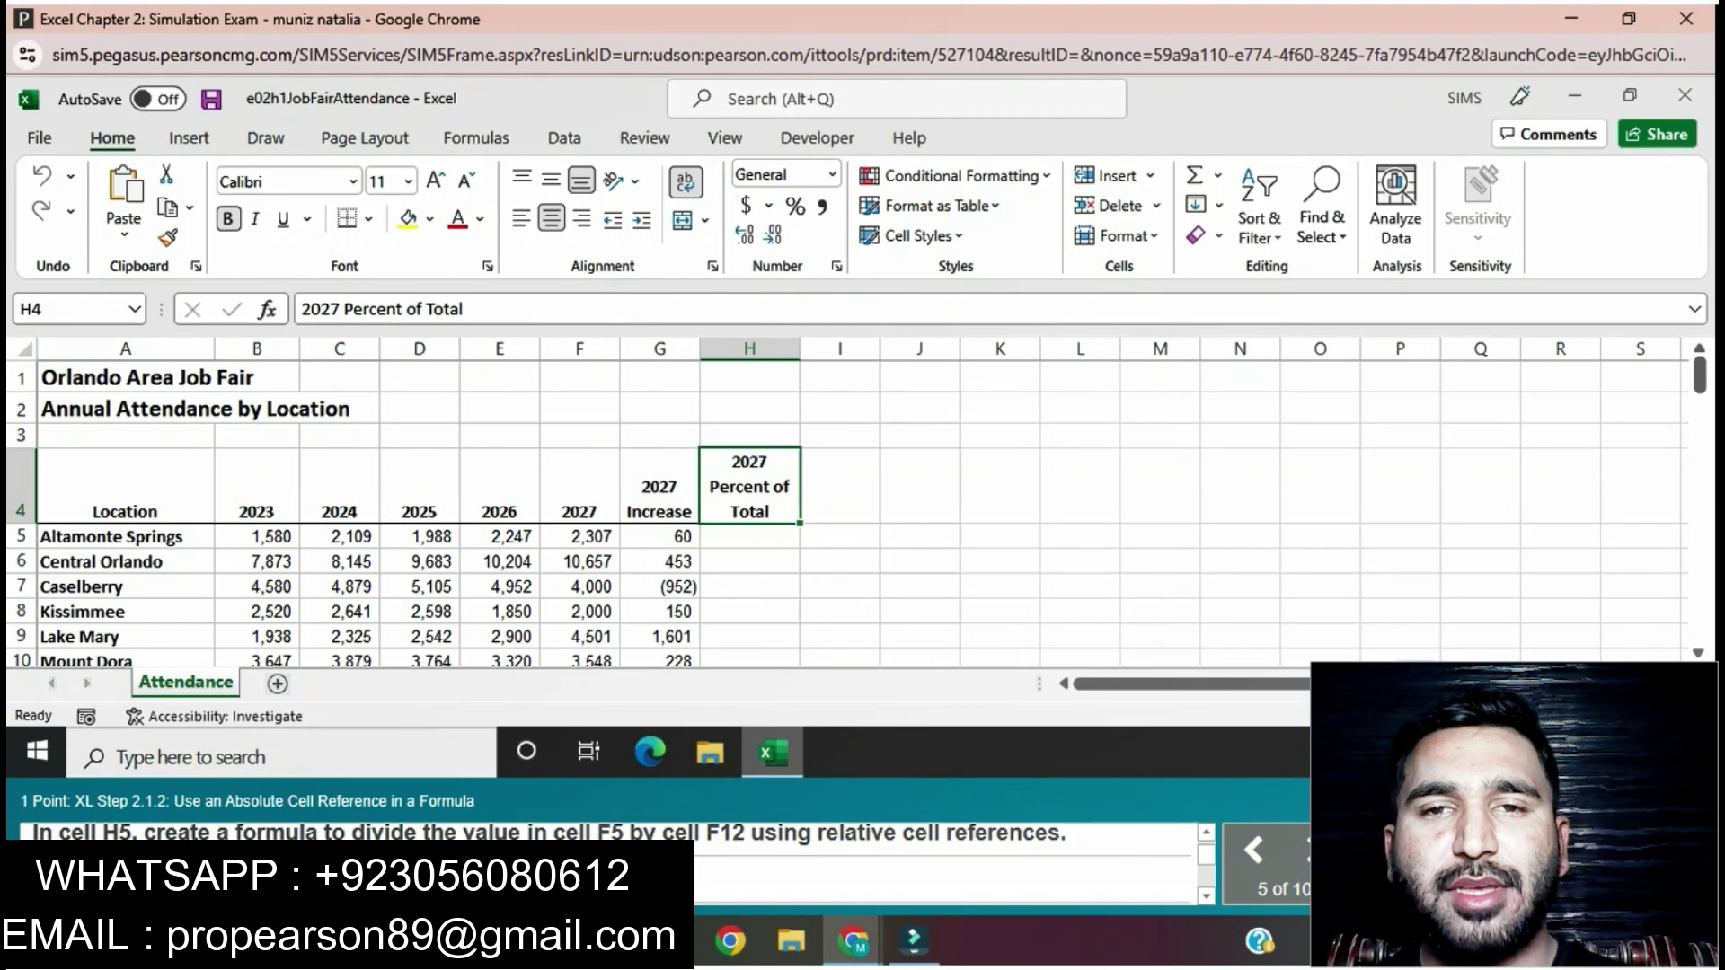
# Enter =F5/$F$12 in cell H5 to calculate Altamonte Springs' percent of the 2027 total attendance
pyautogui.click(750, 537)
pyautogui.write('=')
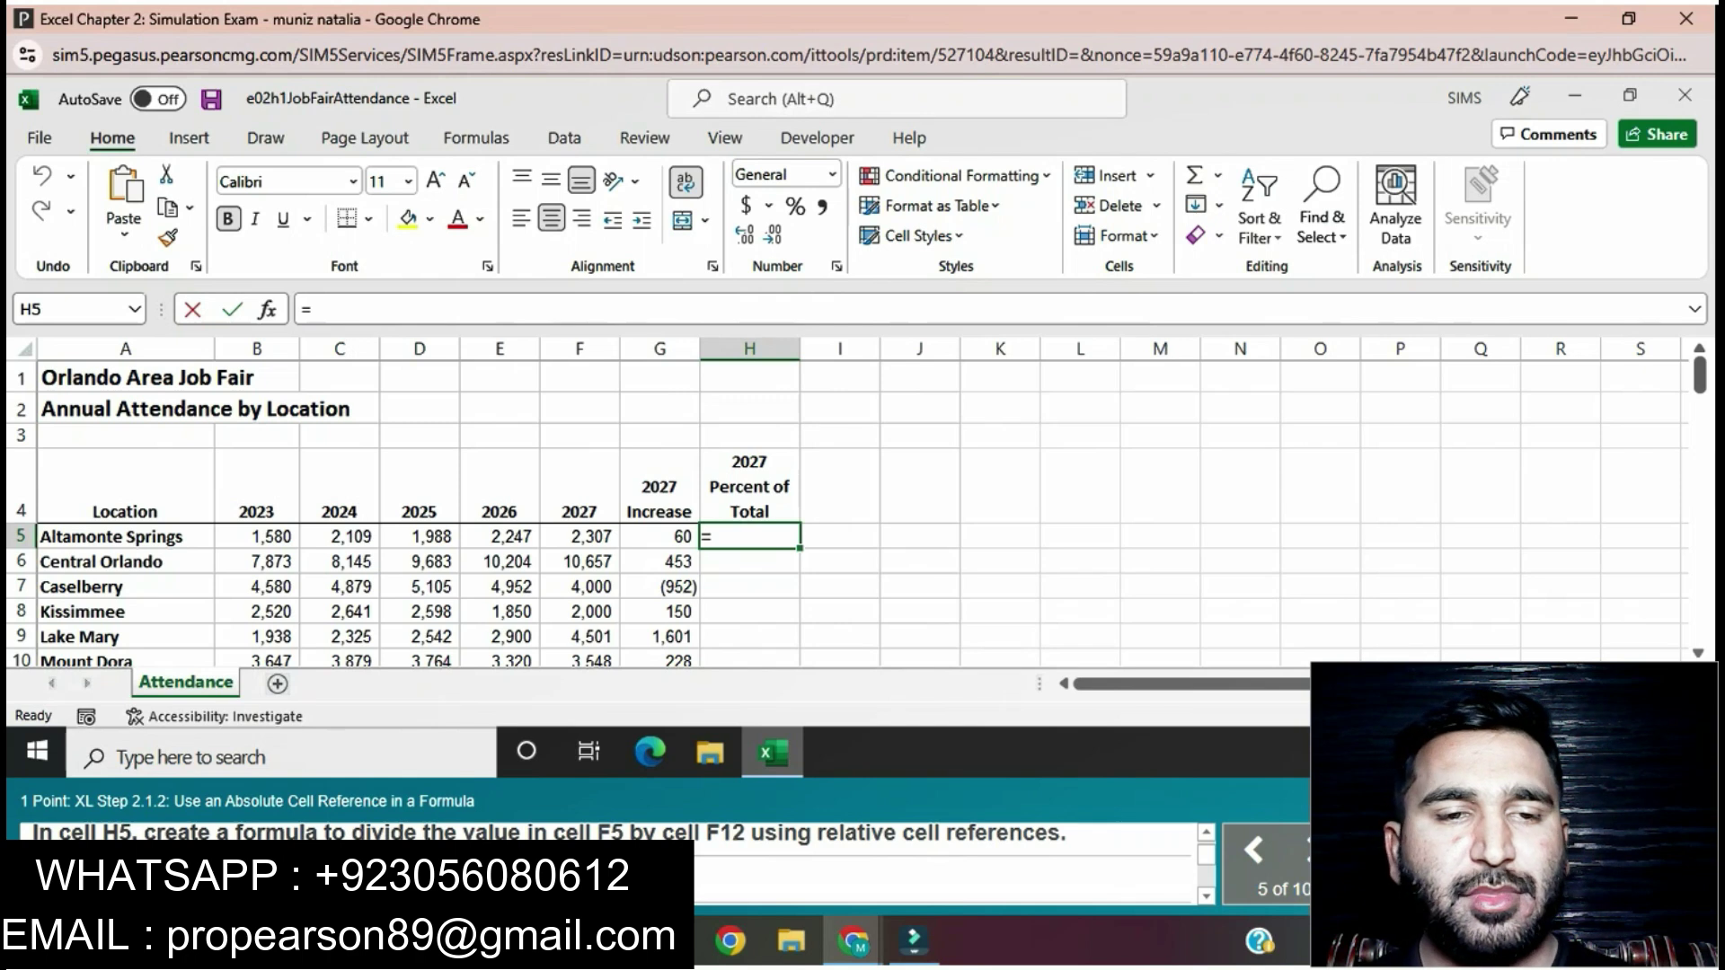
pyautogui.write('F5')
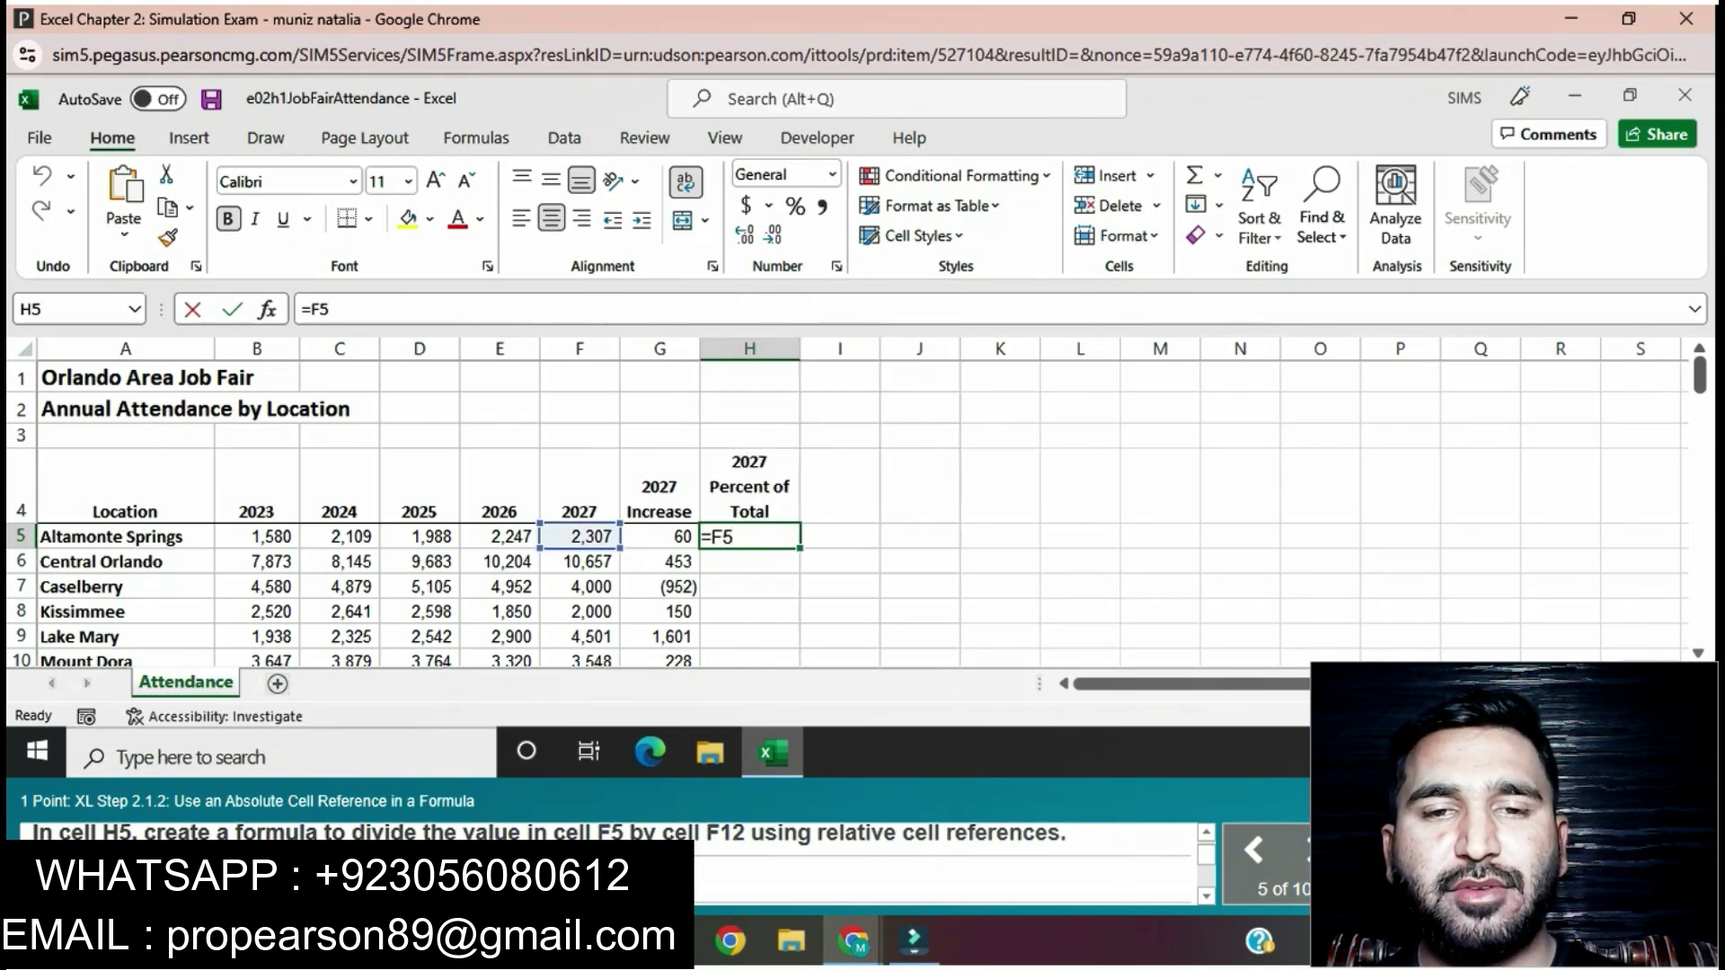
pyautogui.write('/')
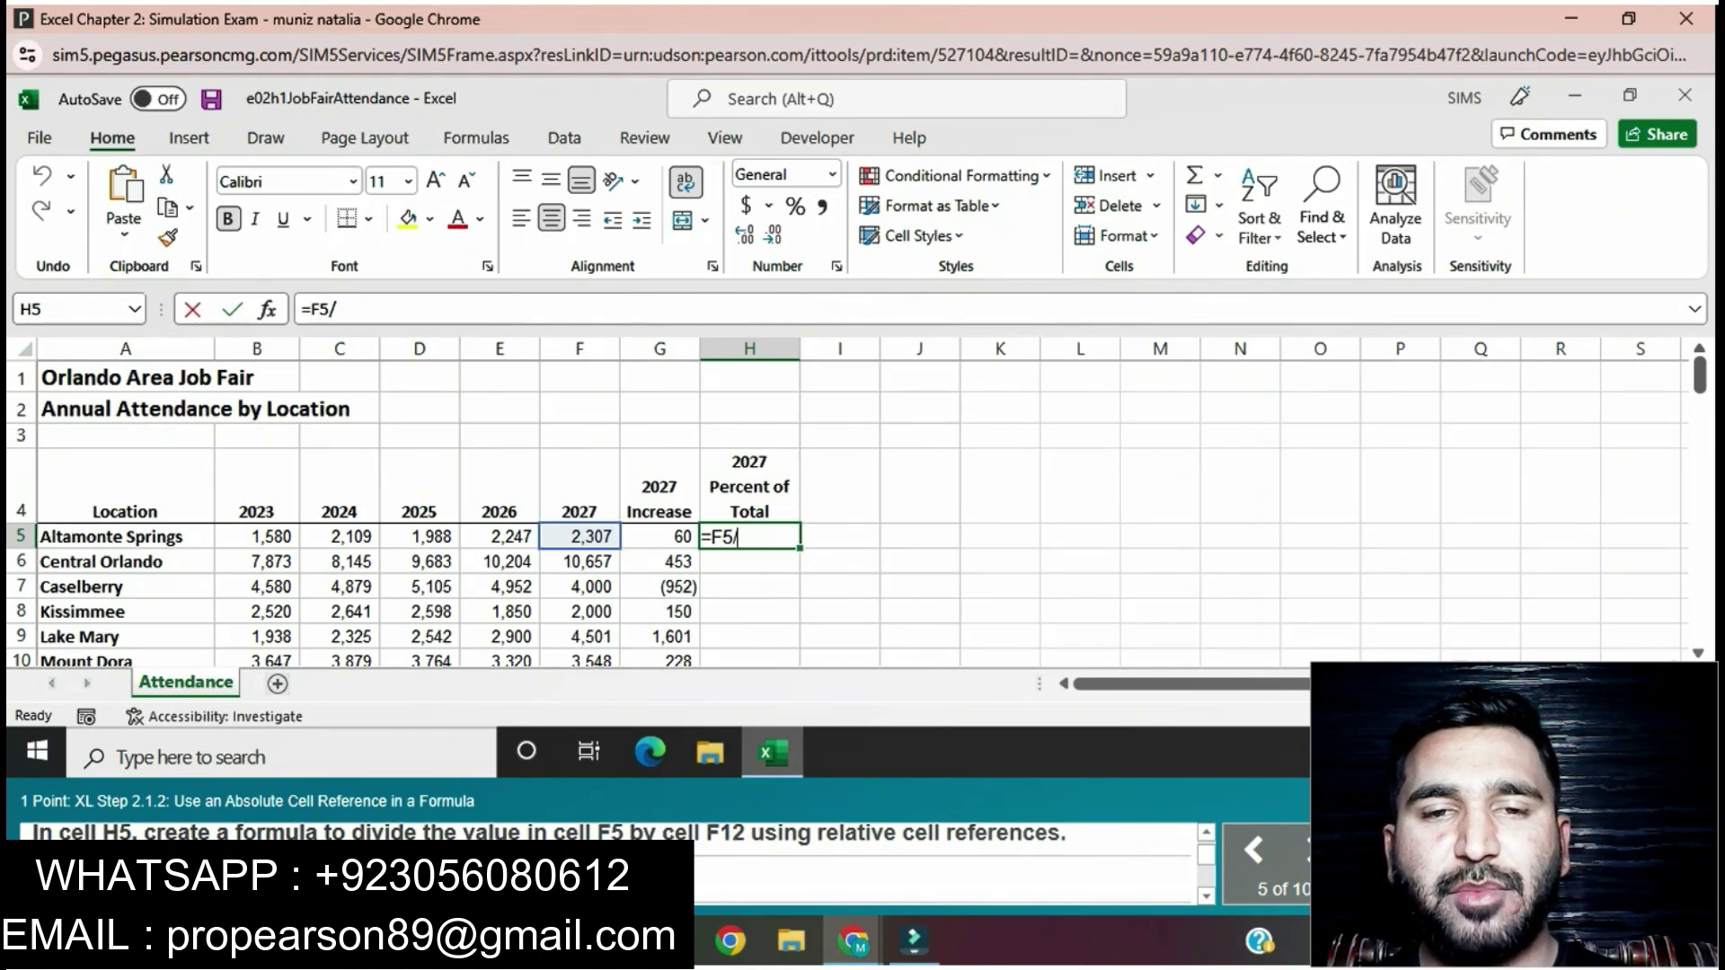
pyautogui.write('$')
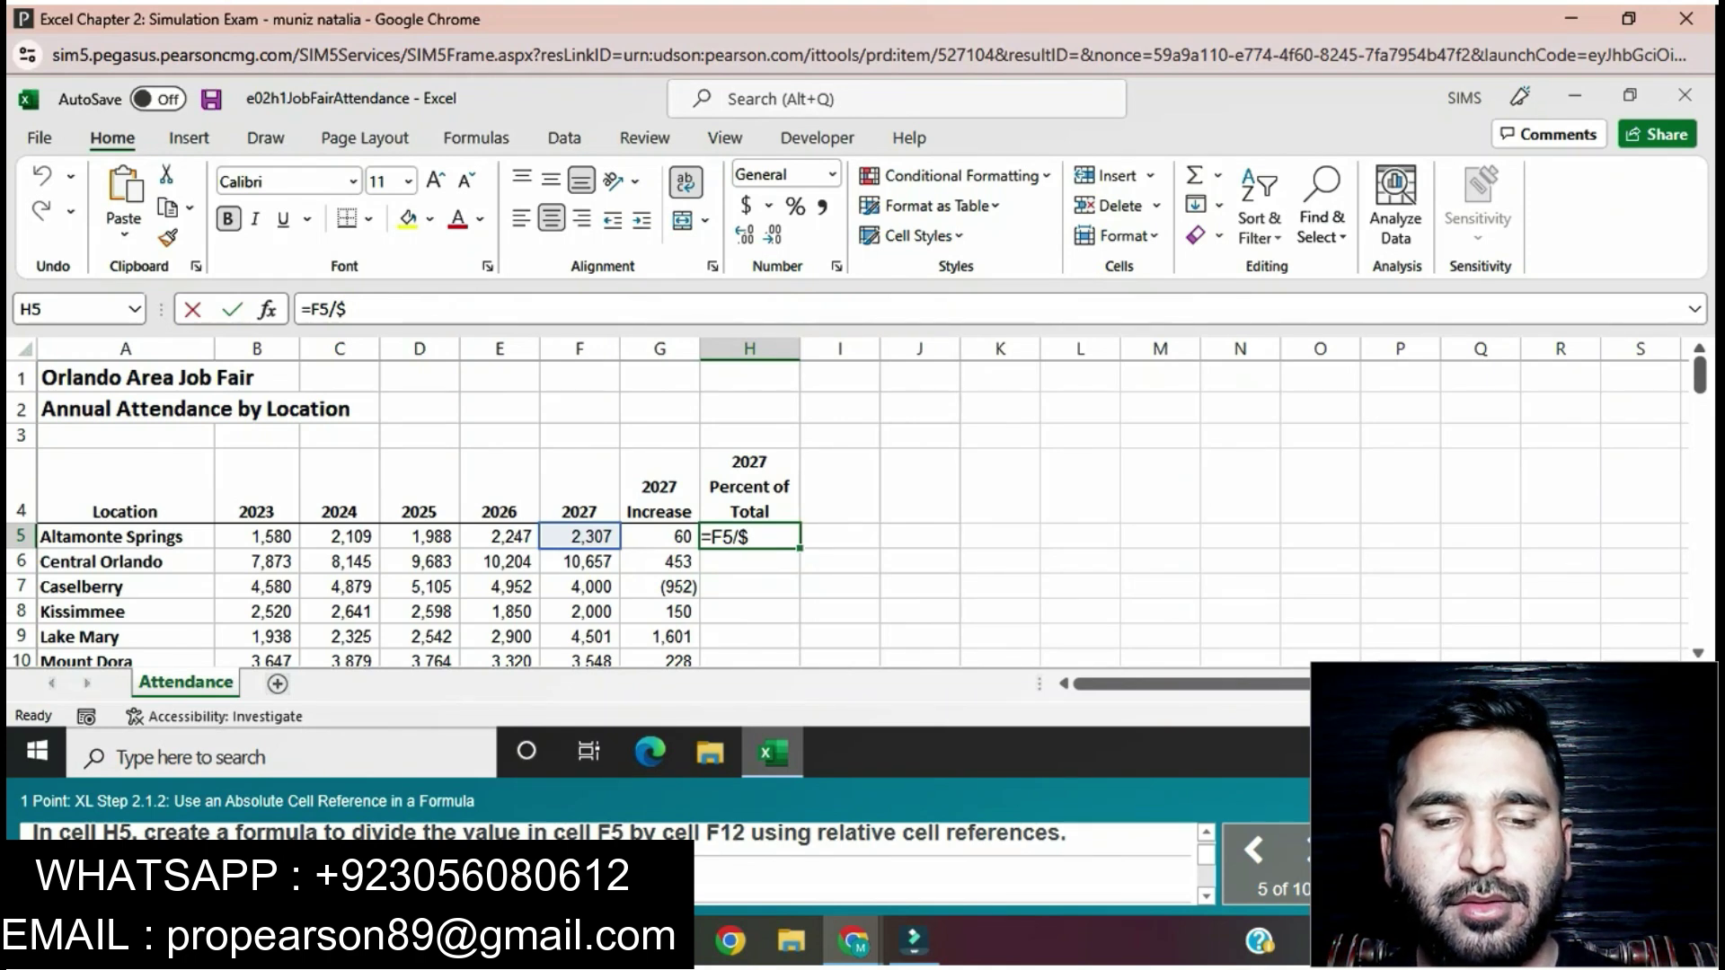
pyautogui.write('F$')
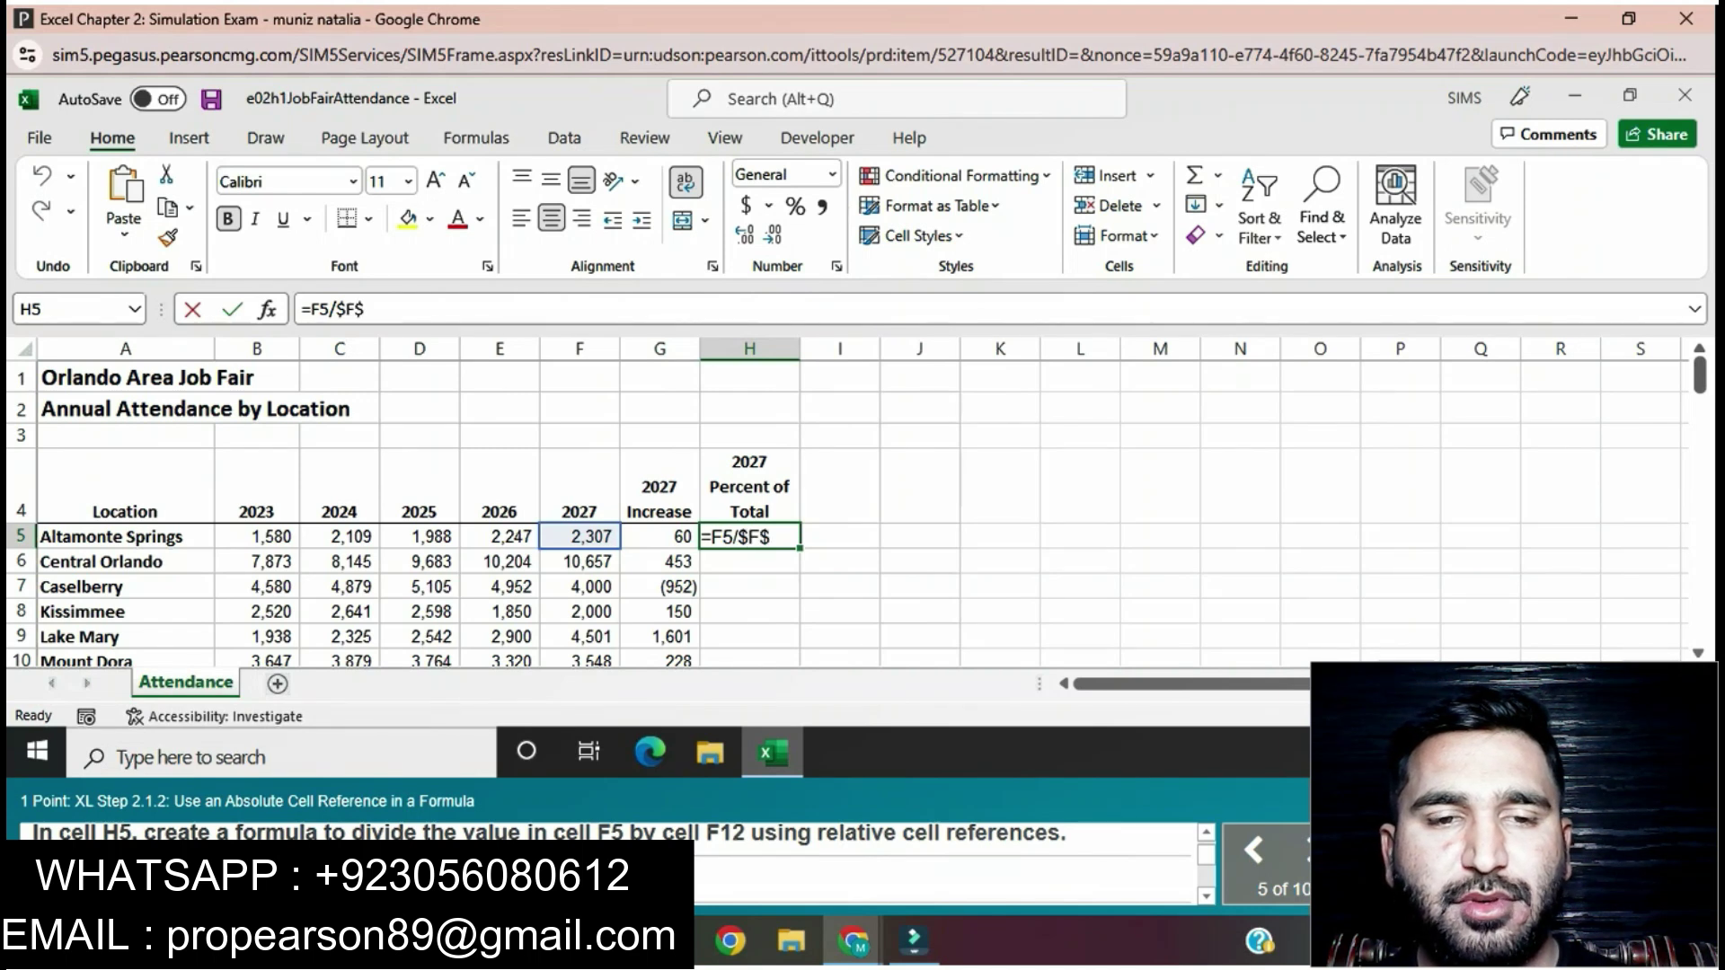
pyautogui.write('12')
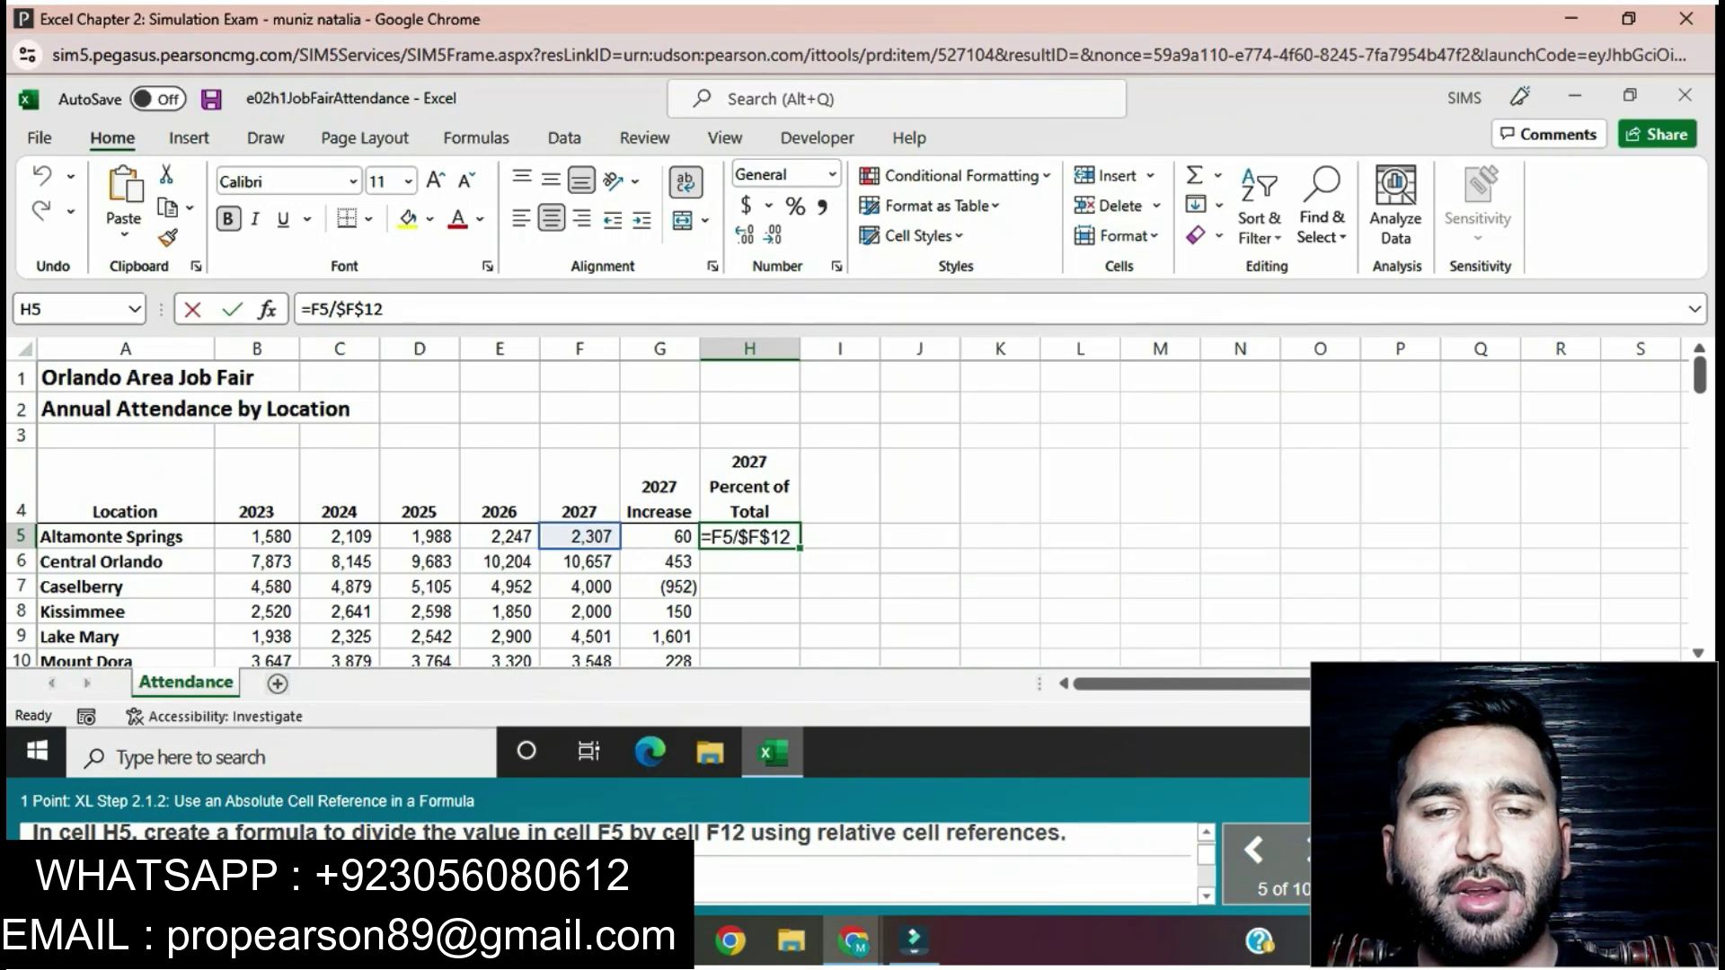
pyautogui.press('Return')
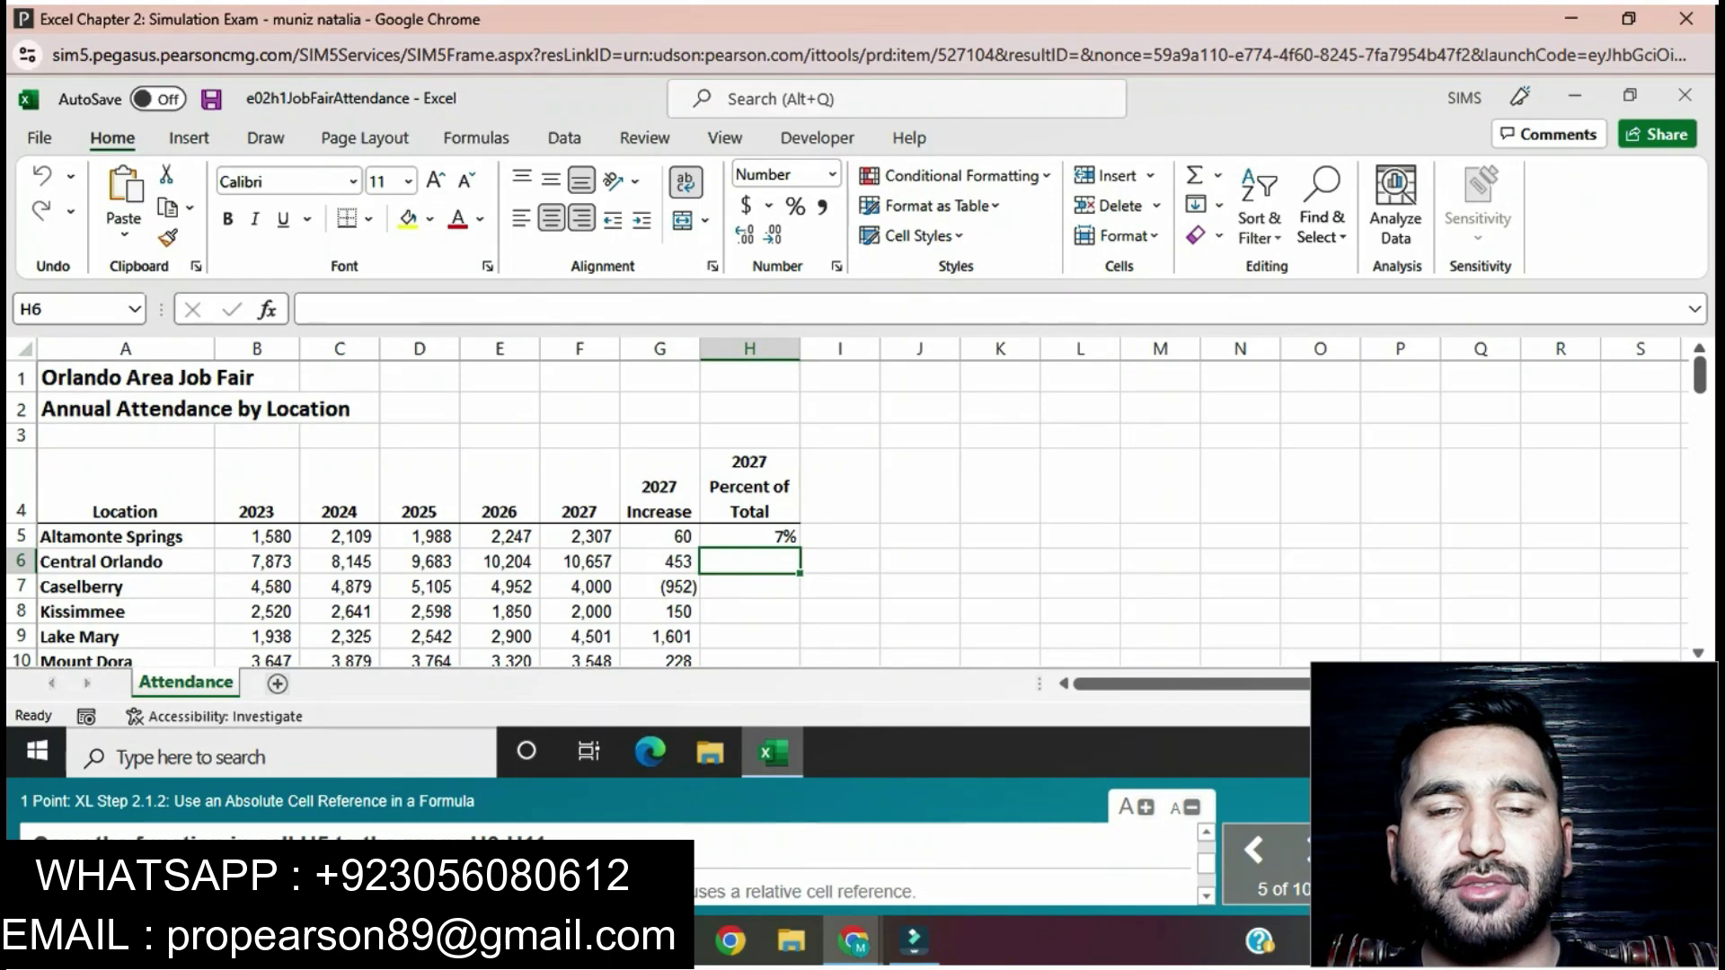
# Copy the formula in H5 down to the range H6:H11, check the formula in H6, and undo the copy
pyautogui.click(750, 537)
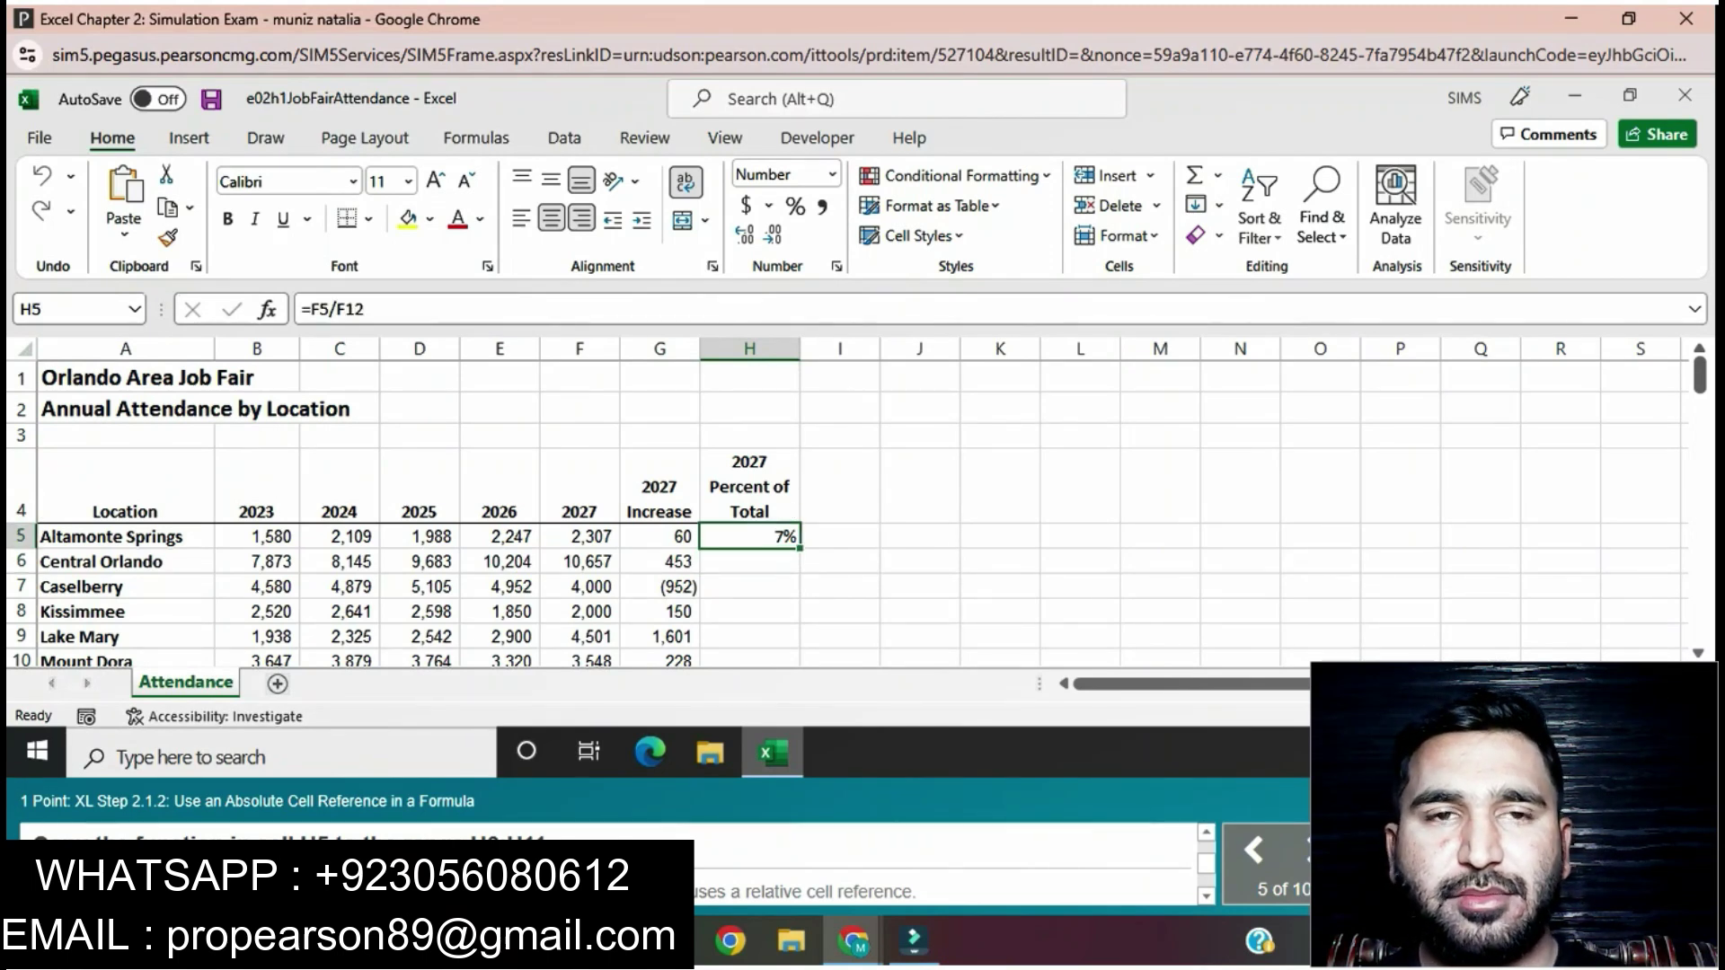
pyautogui.moveTo(799, 547)
pyautogui.mouseDown()
pyautogui.moveTo(773, 658)
pyautogui.moveTo(772, 535)
pyautogui.mouseUp()
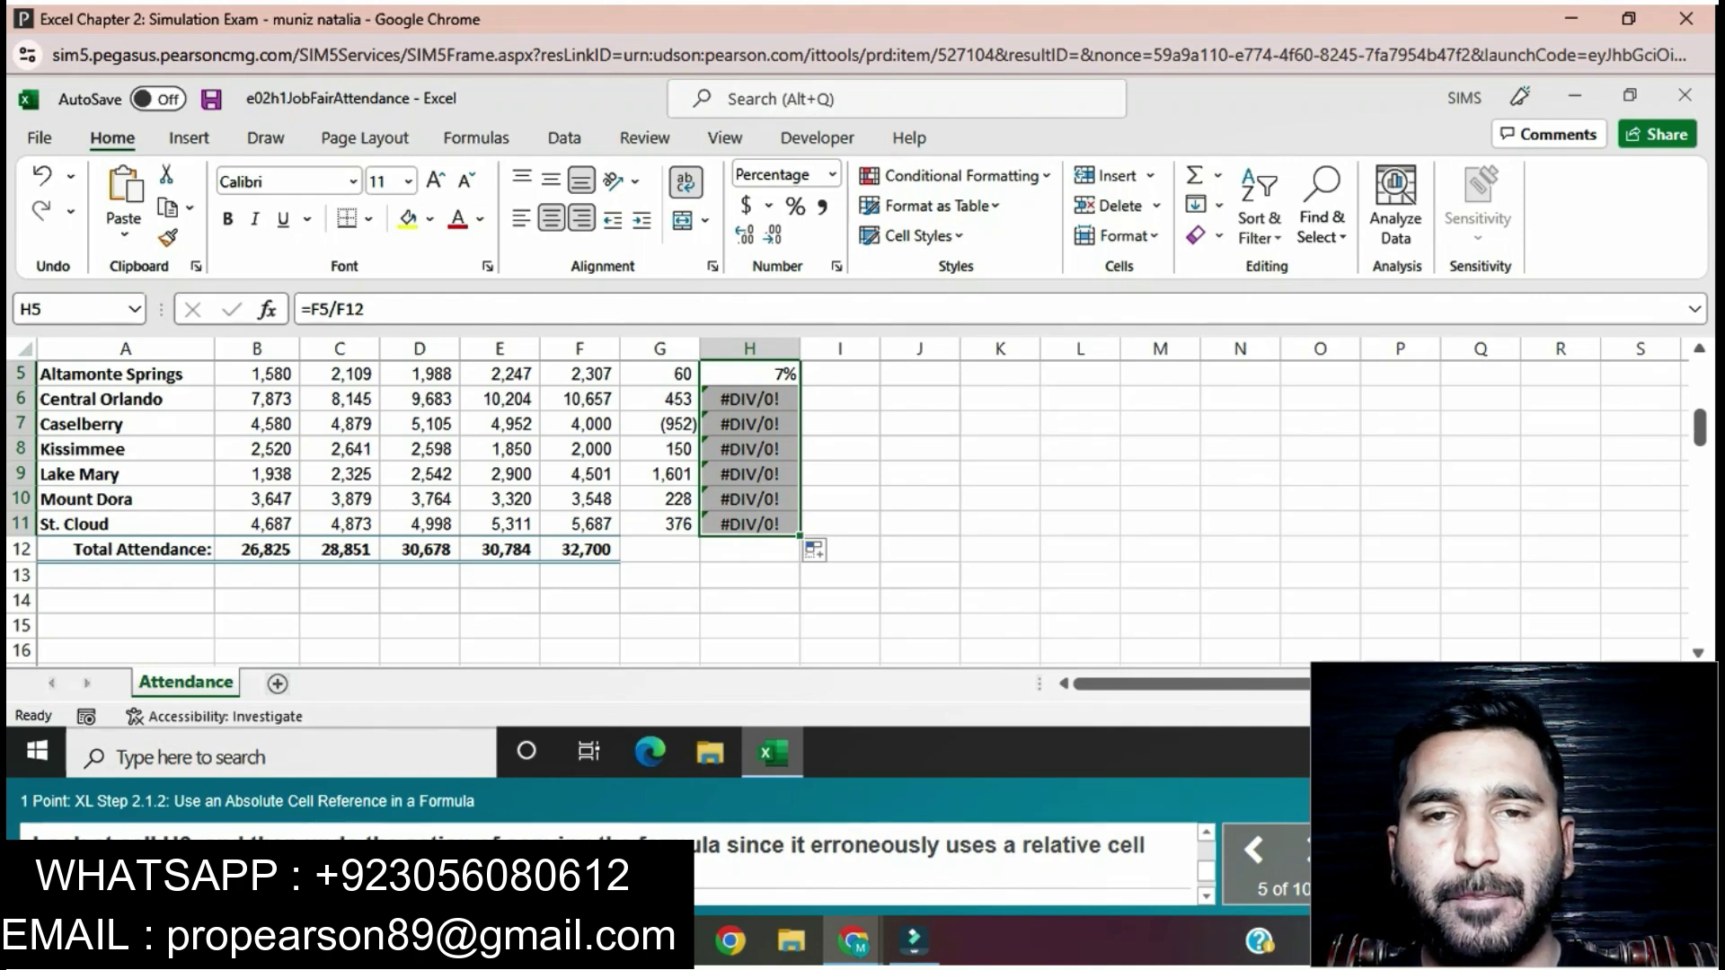
pyautogui.click(749, 399)
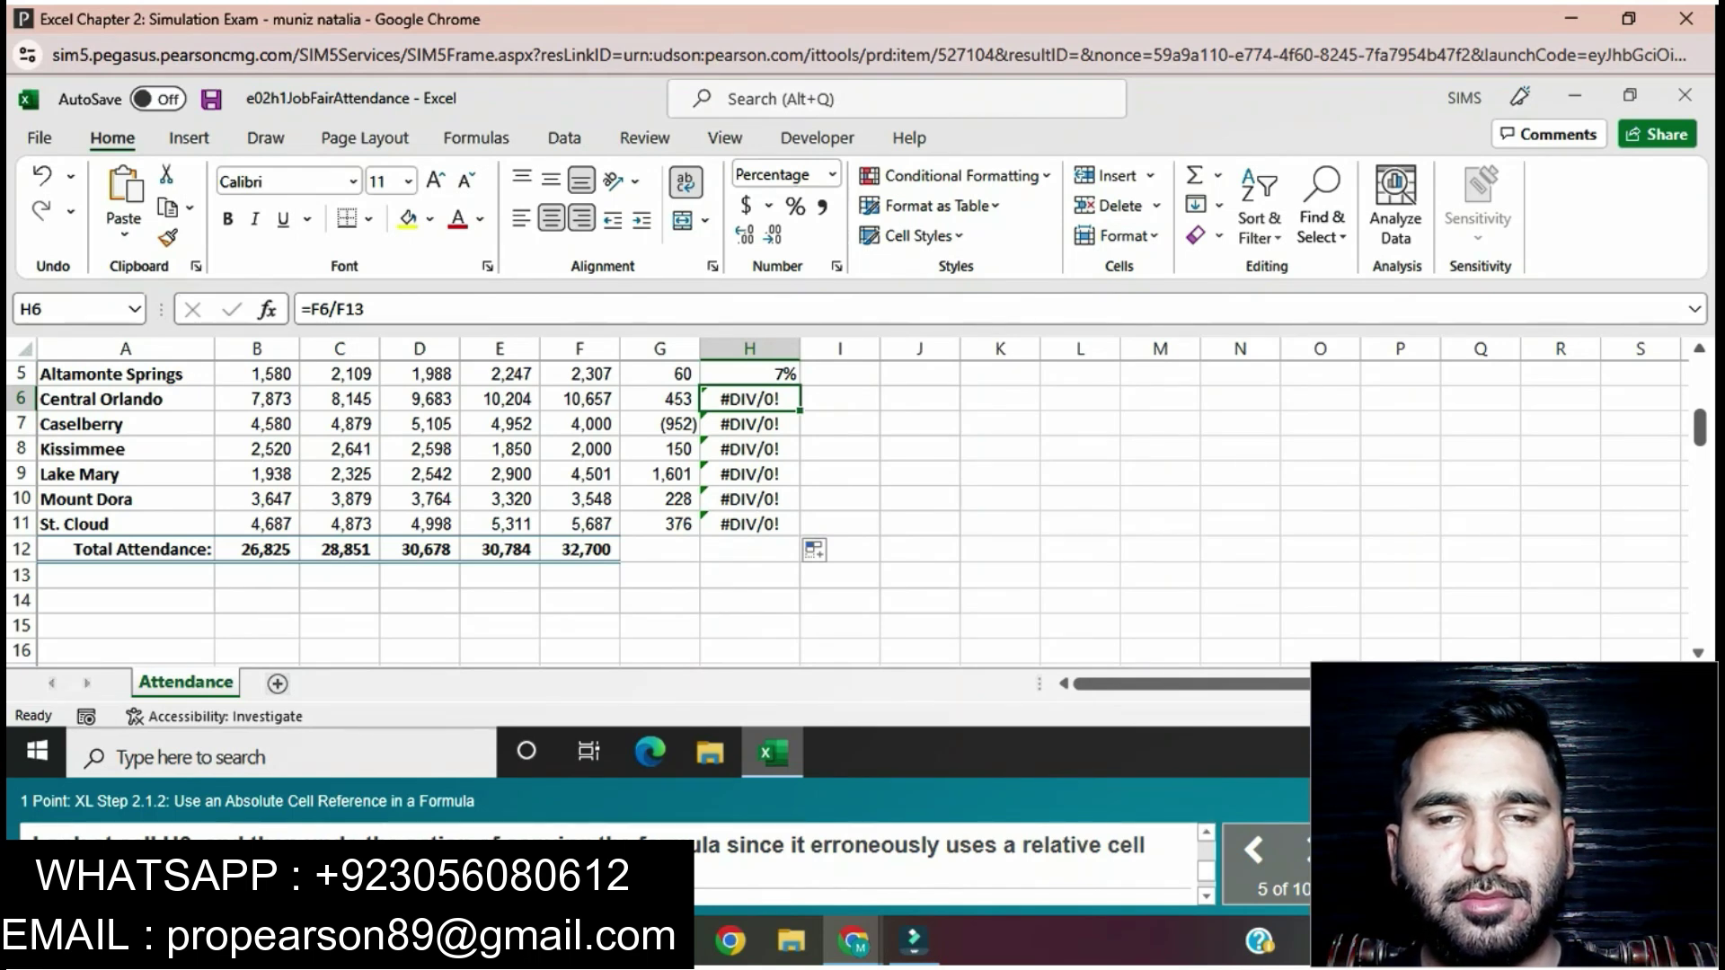
pyautogui.click(41, 176)
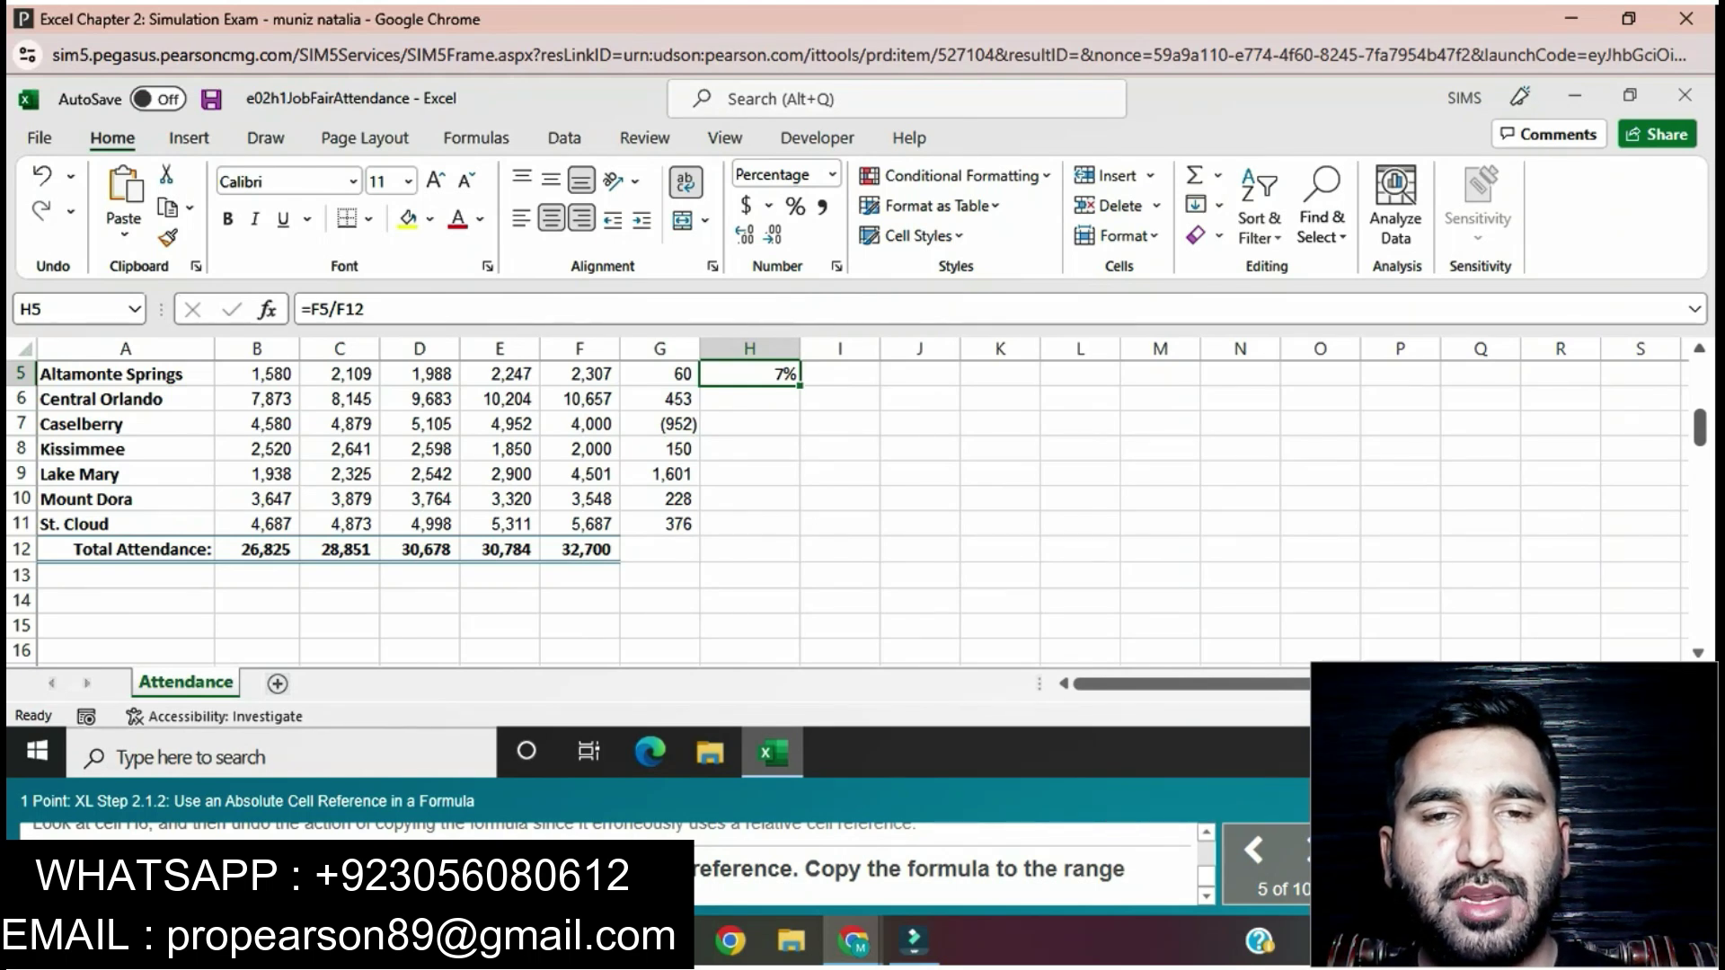
# Change the formula in H5 to =F5/$F$12 with an absolute reference and copy it down to the range H6:H11
pyautogui.click(335, 308)
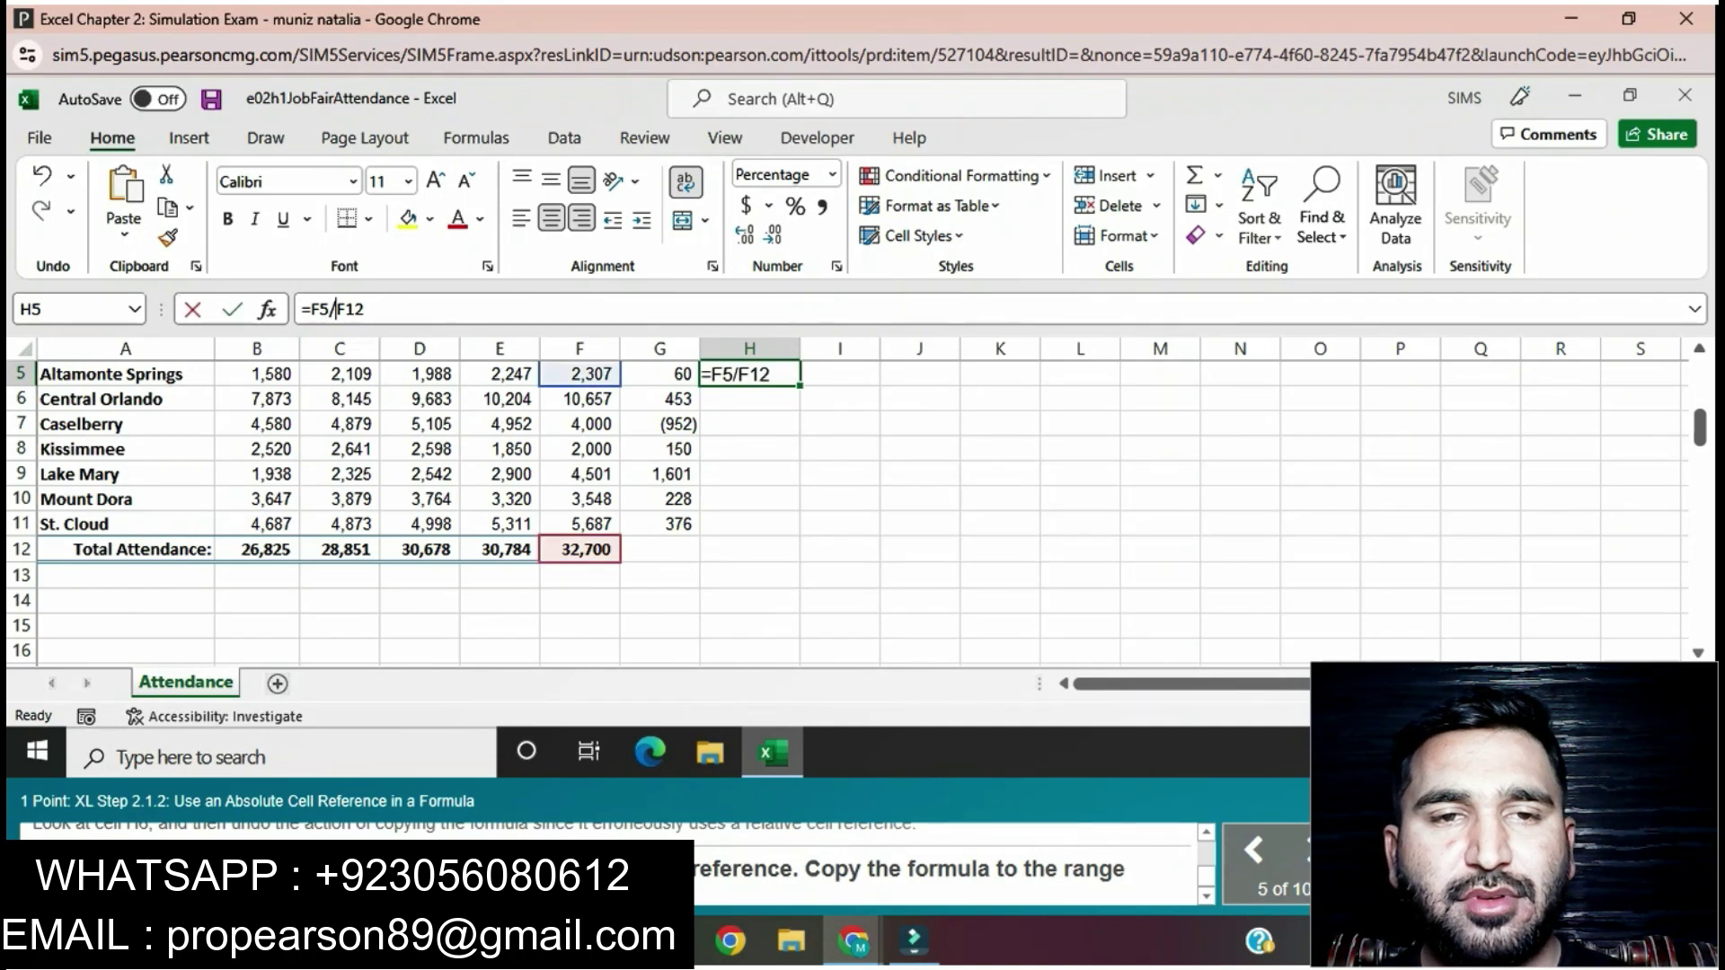
pyautogui.write('$')
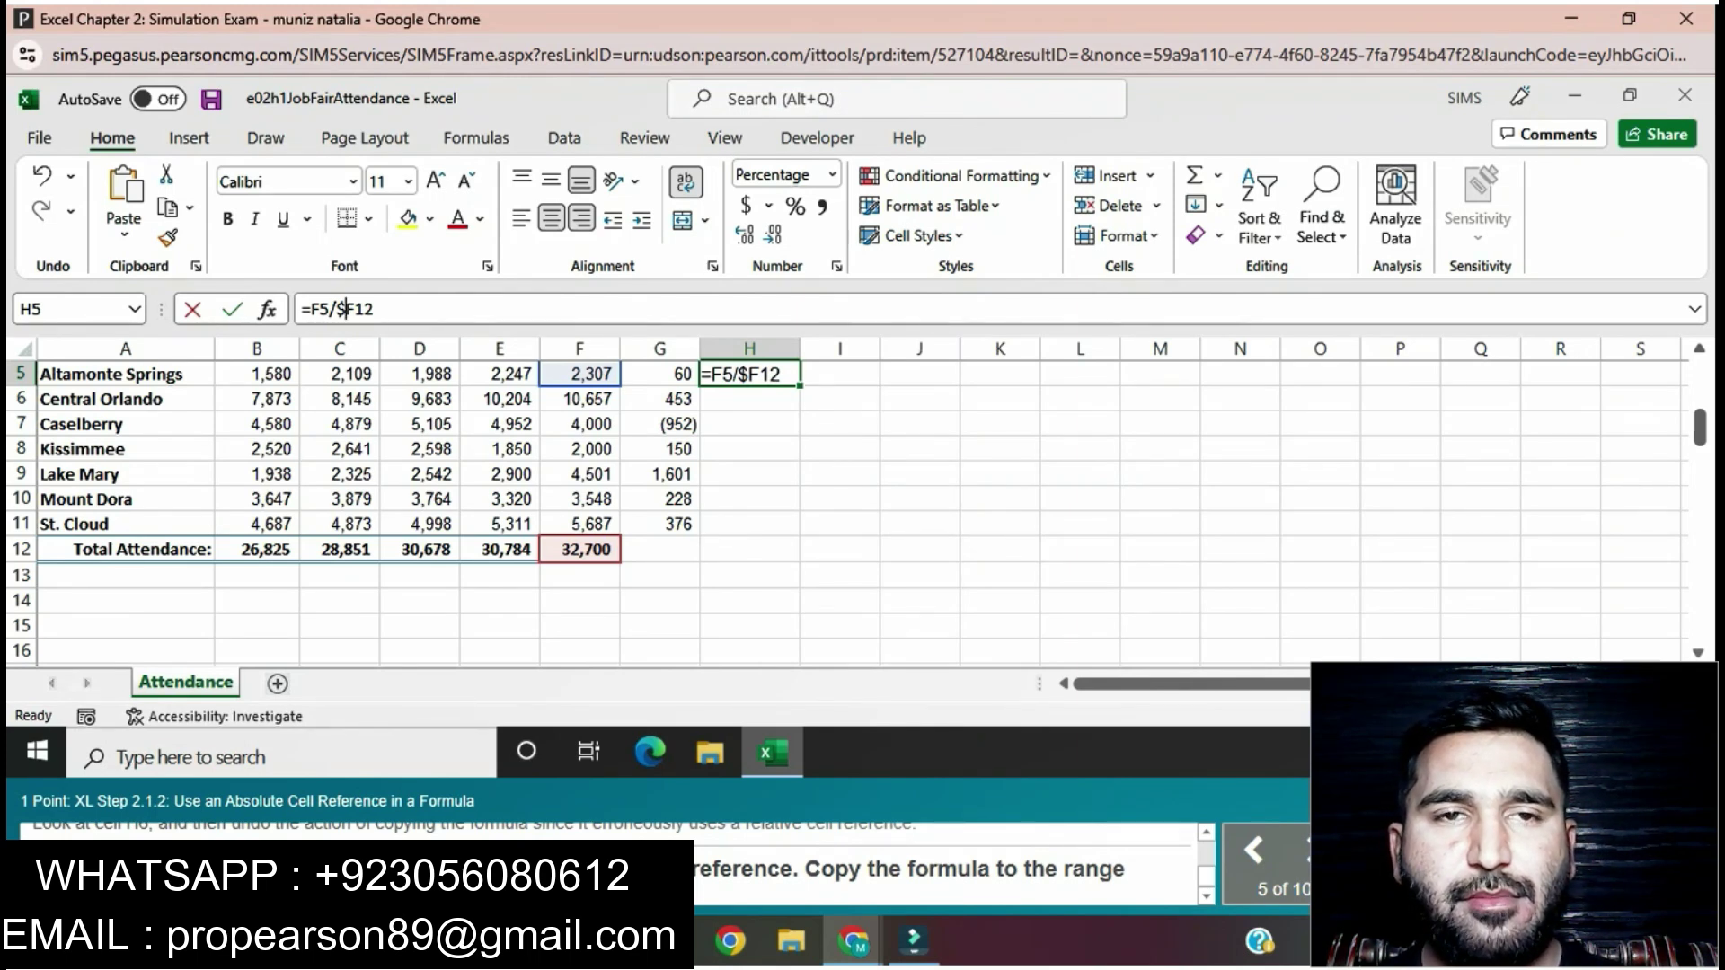
pyautogui.write('$')
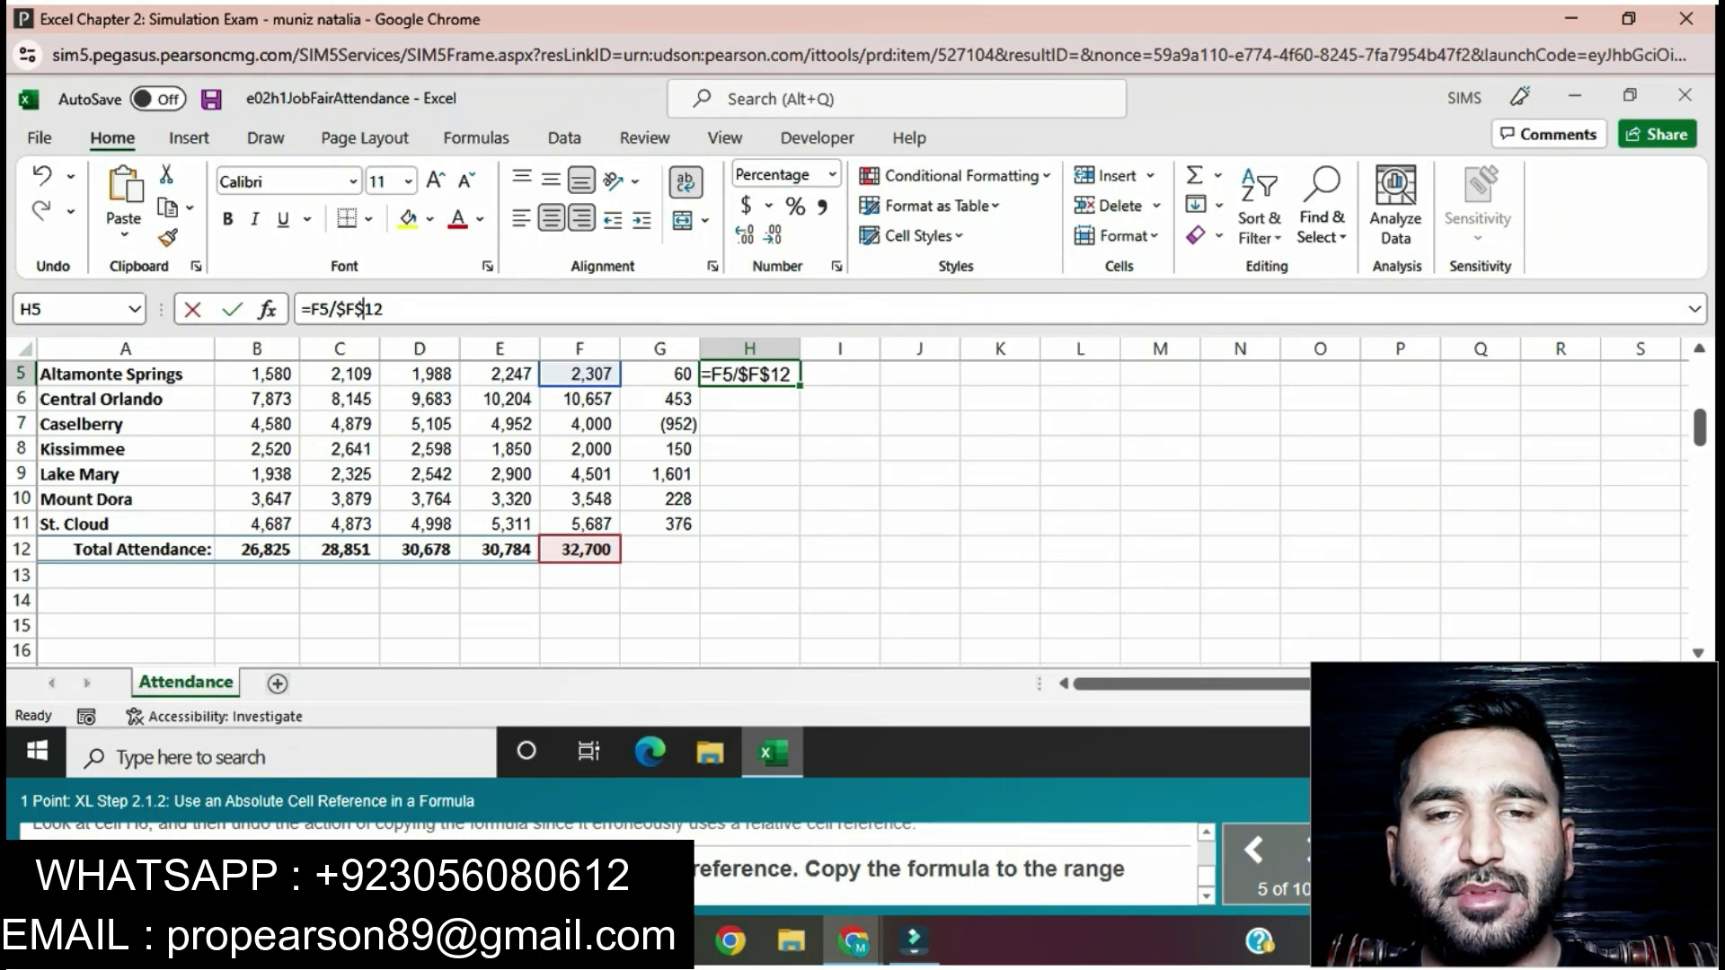
pyautogui.press('Return')
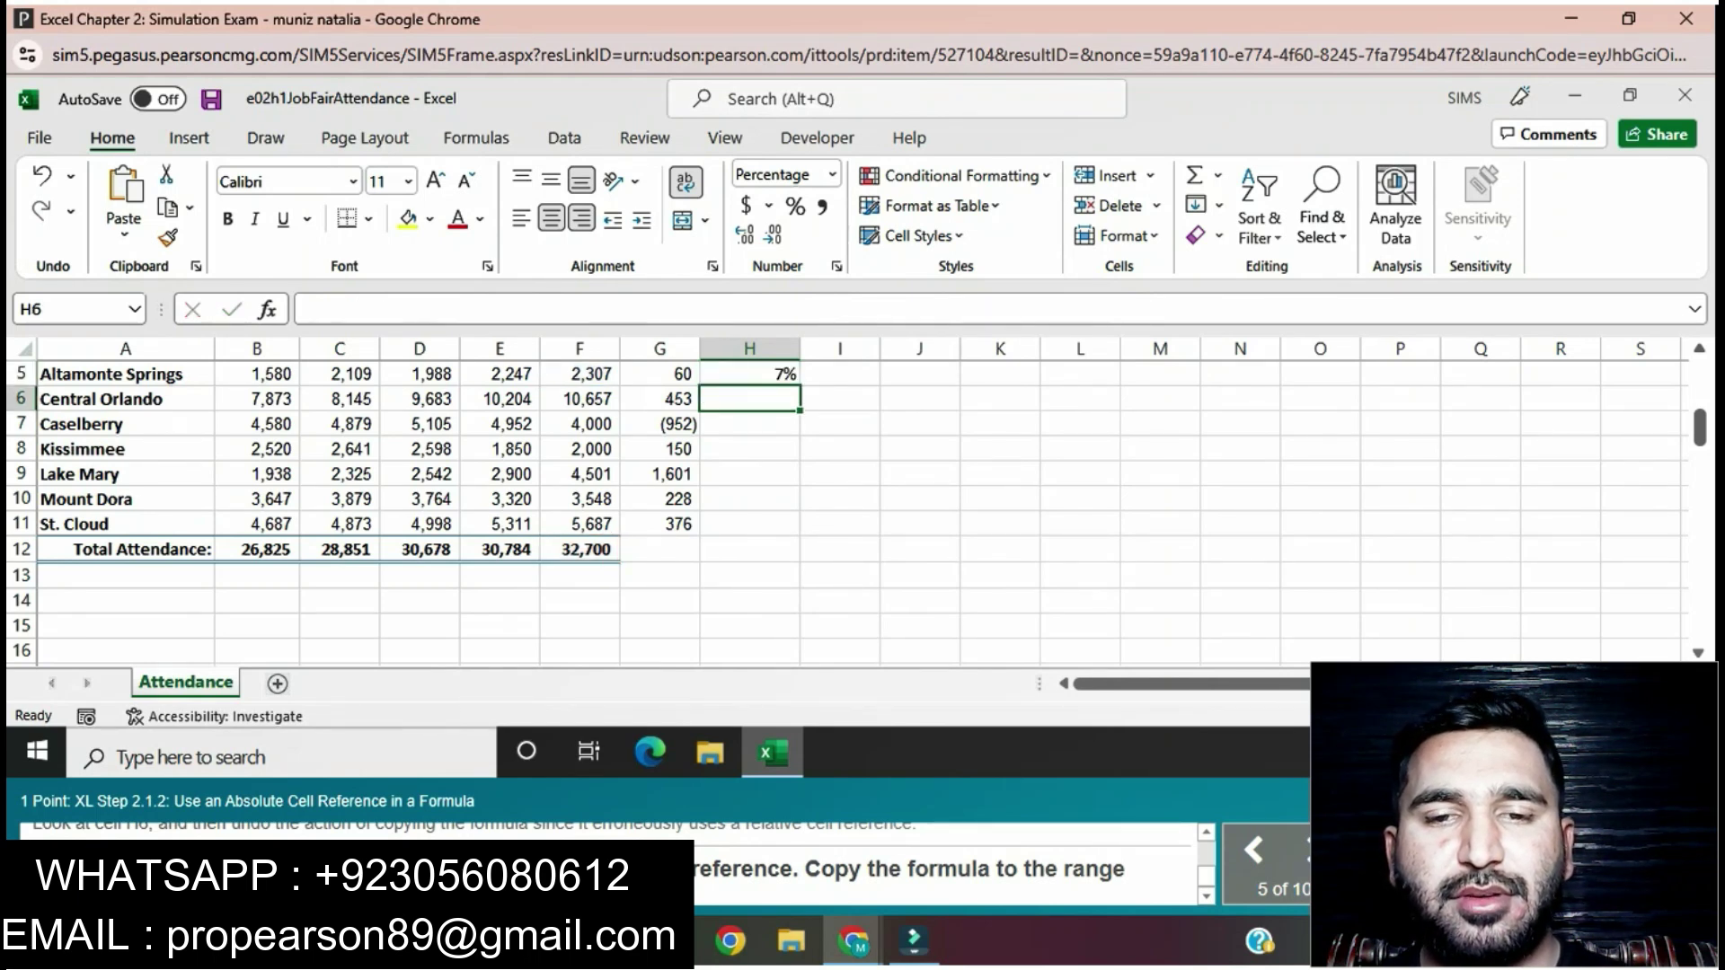
pyautogui.click(749, 373)
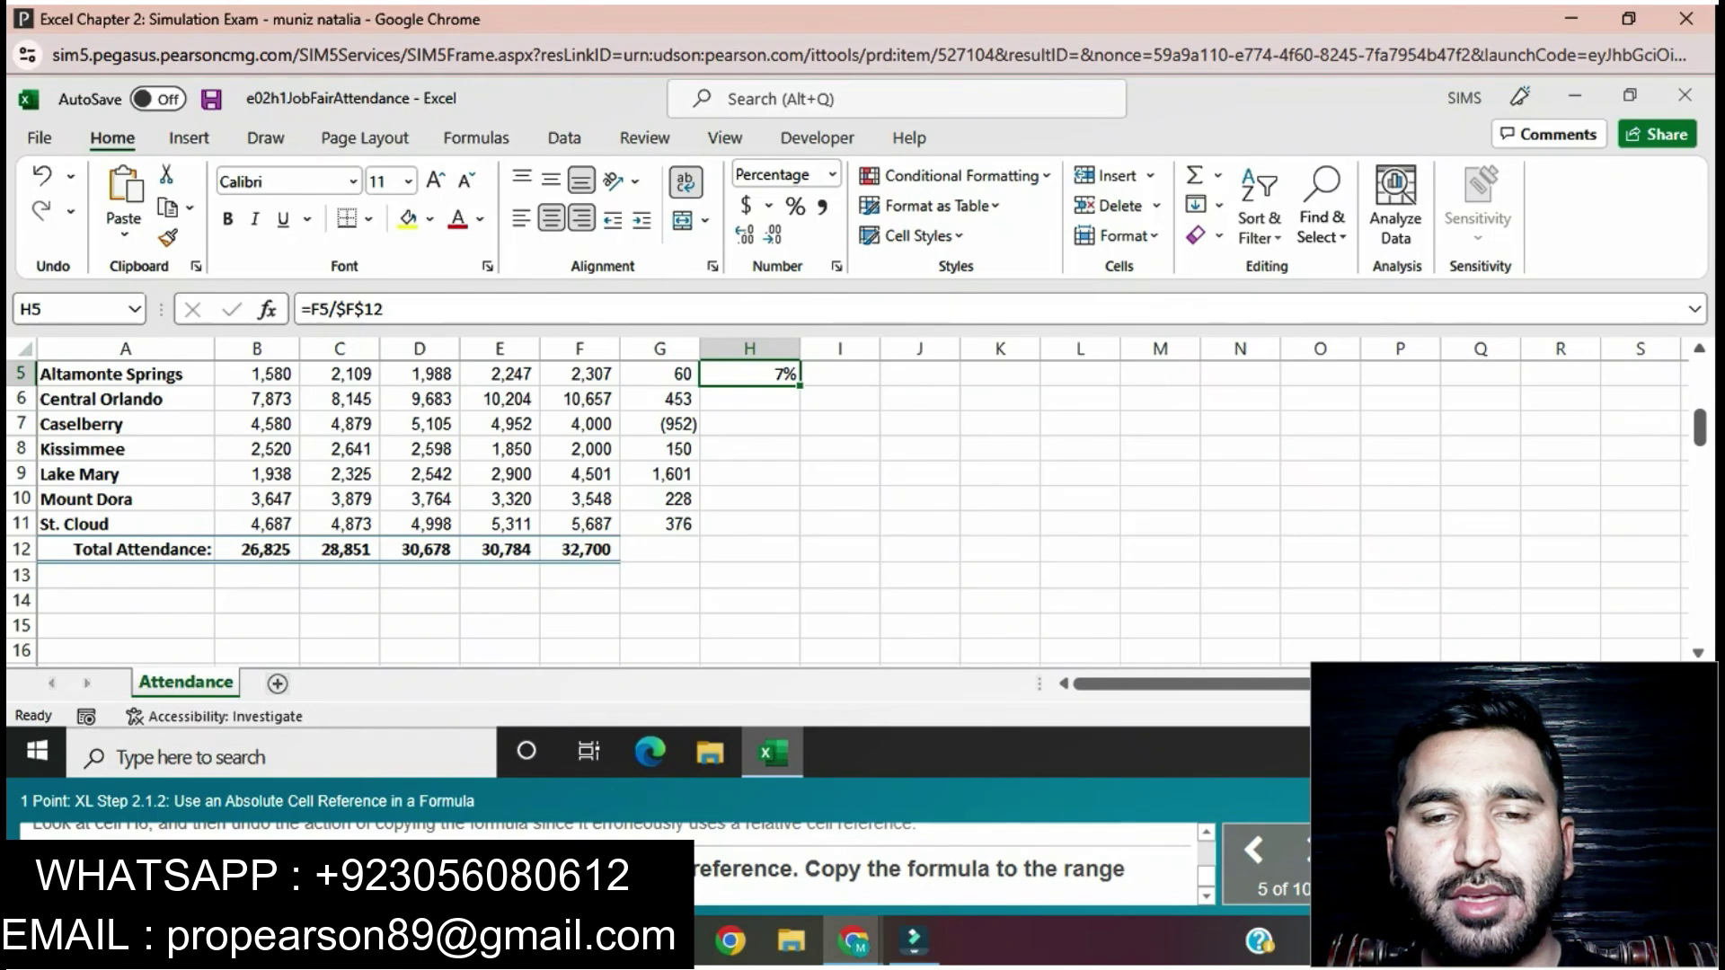
pyautogui.moveTo(799, 387)
pyautogui.mouseDown()
pyautogui.moveTo(773, 395)
pyautogui.moveTo(768, 530)
pyautogui.moveTo(781, 378)
pyautogui.mouseUp()
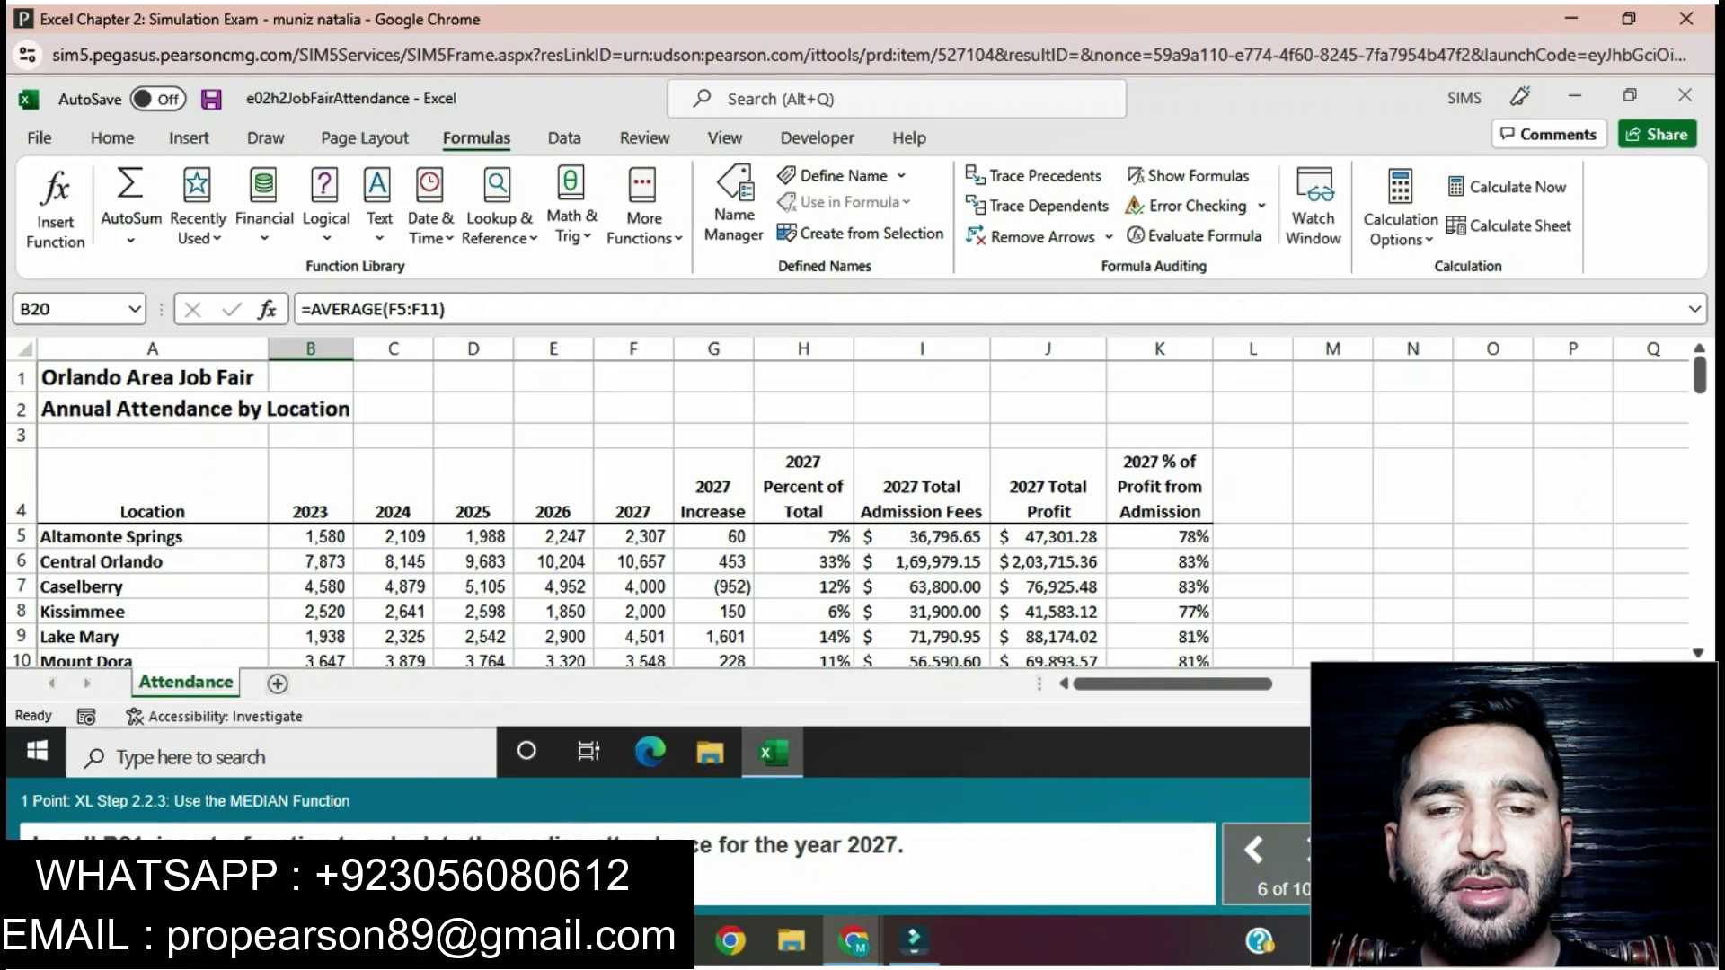
# Enter =MEDIAN(F5:F11) in cell B21 to calculate the median attendance for 2027
pyautogui.scroll(-2, 853, 503)
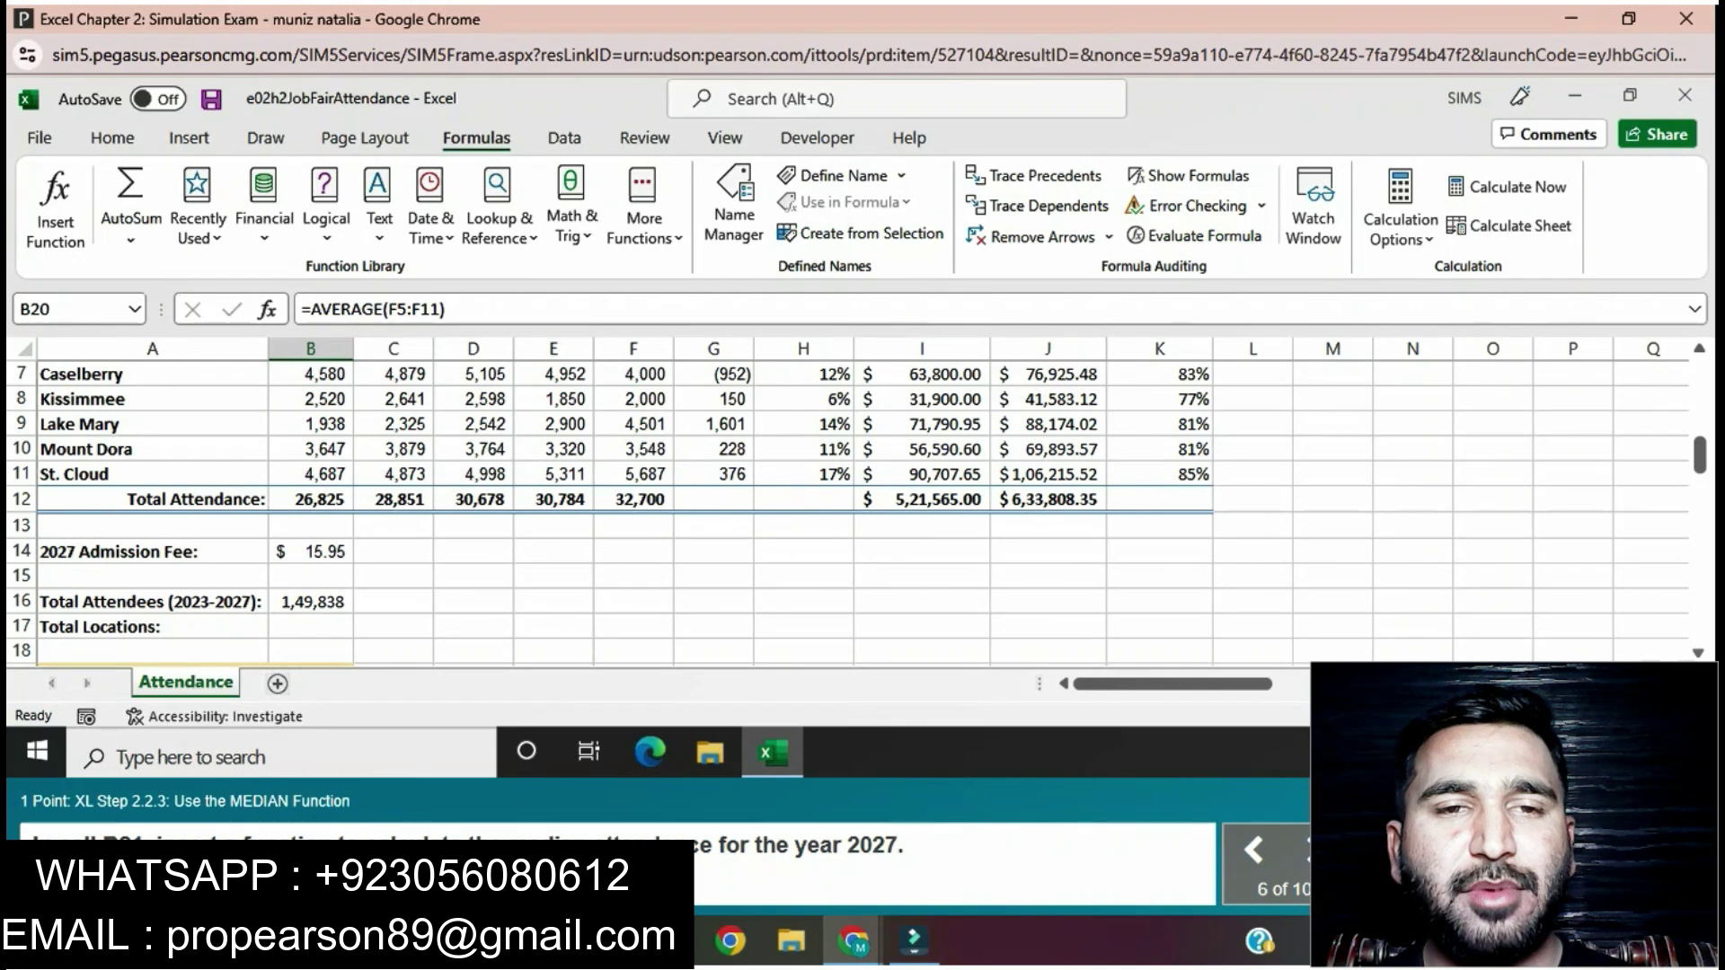
pyautogui.scroll(-1, 853, 503)
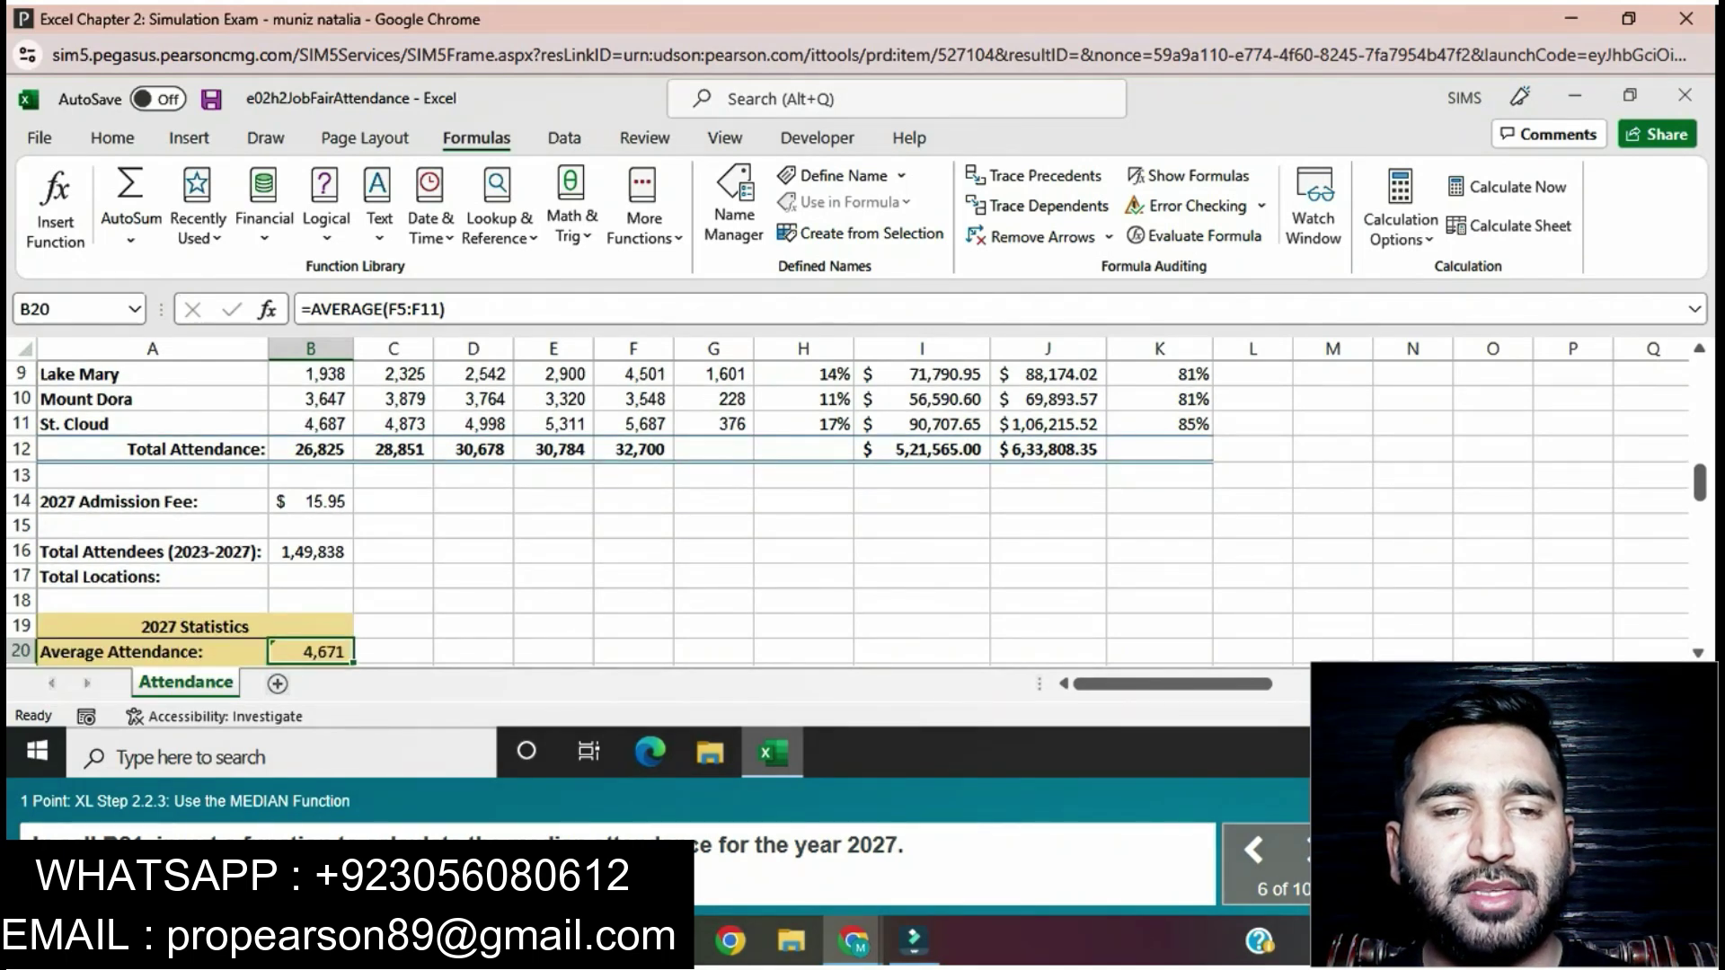
pyautogui.scroll(-1, 853, 503)
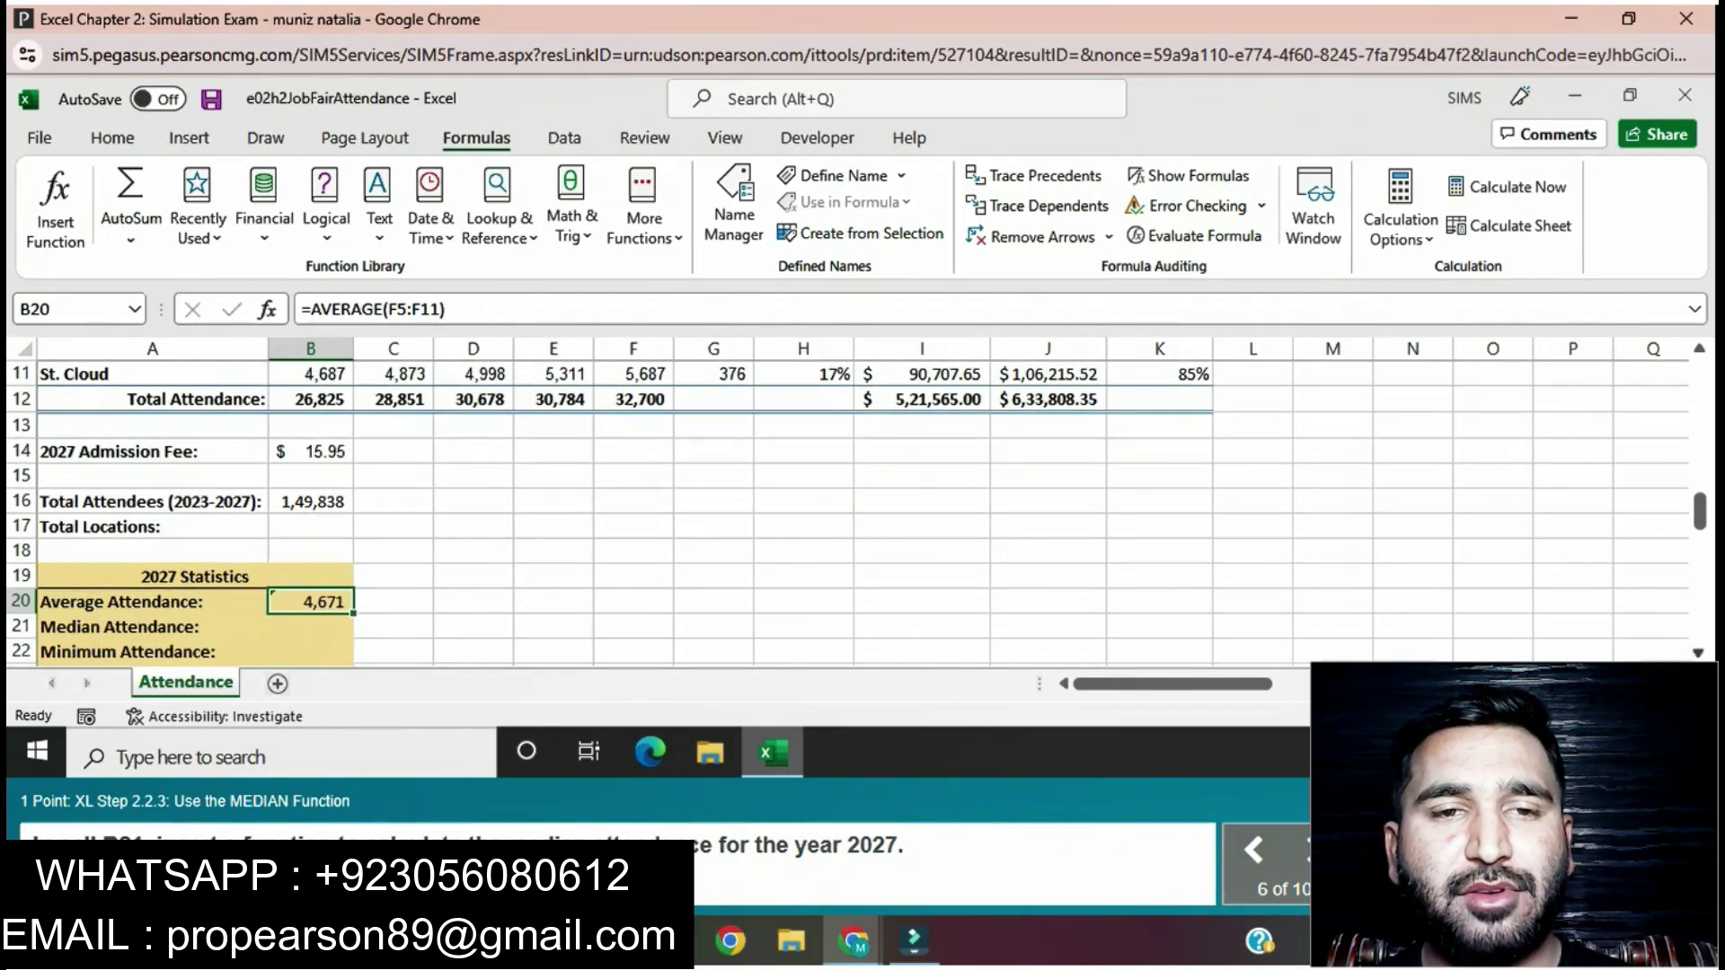
pyautogui.click(311, 627)
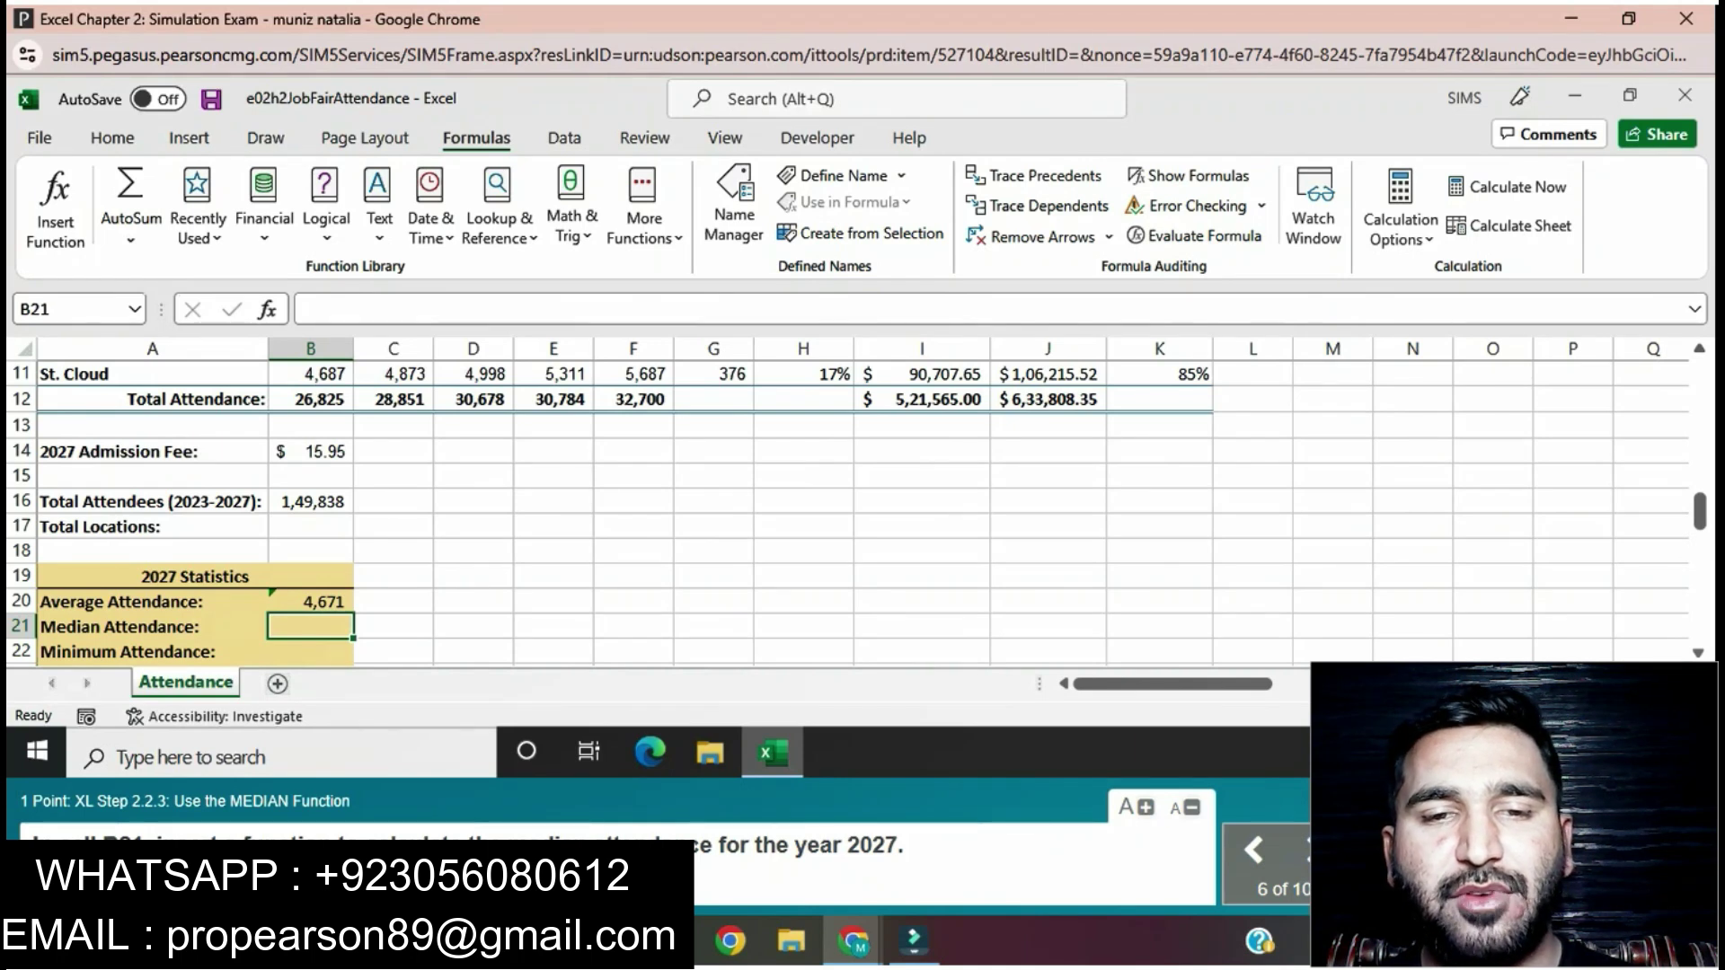
pyautogui.write('=')
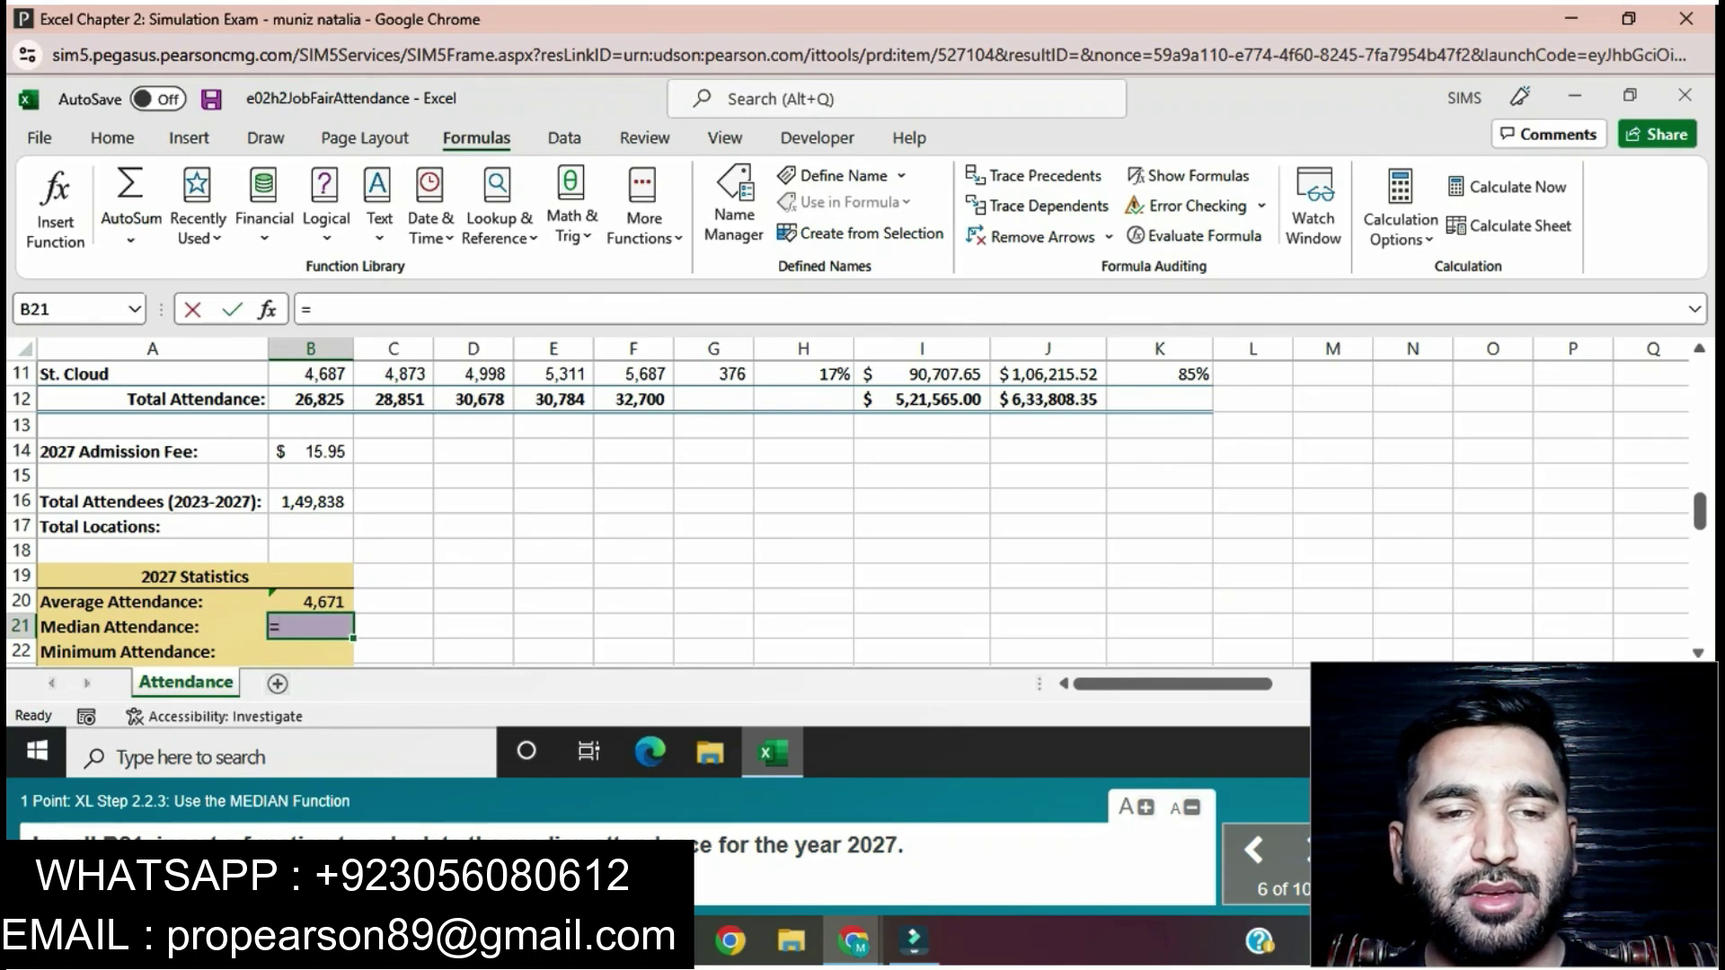
pyautogui.write('M')
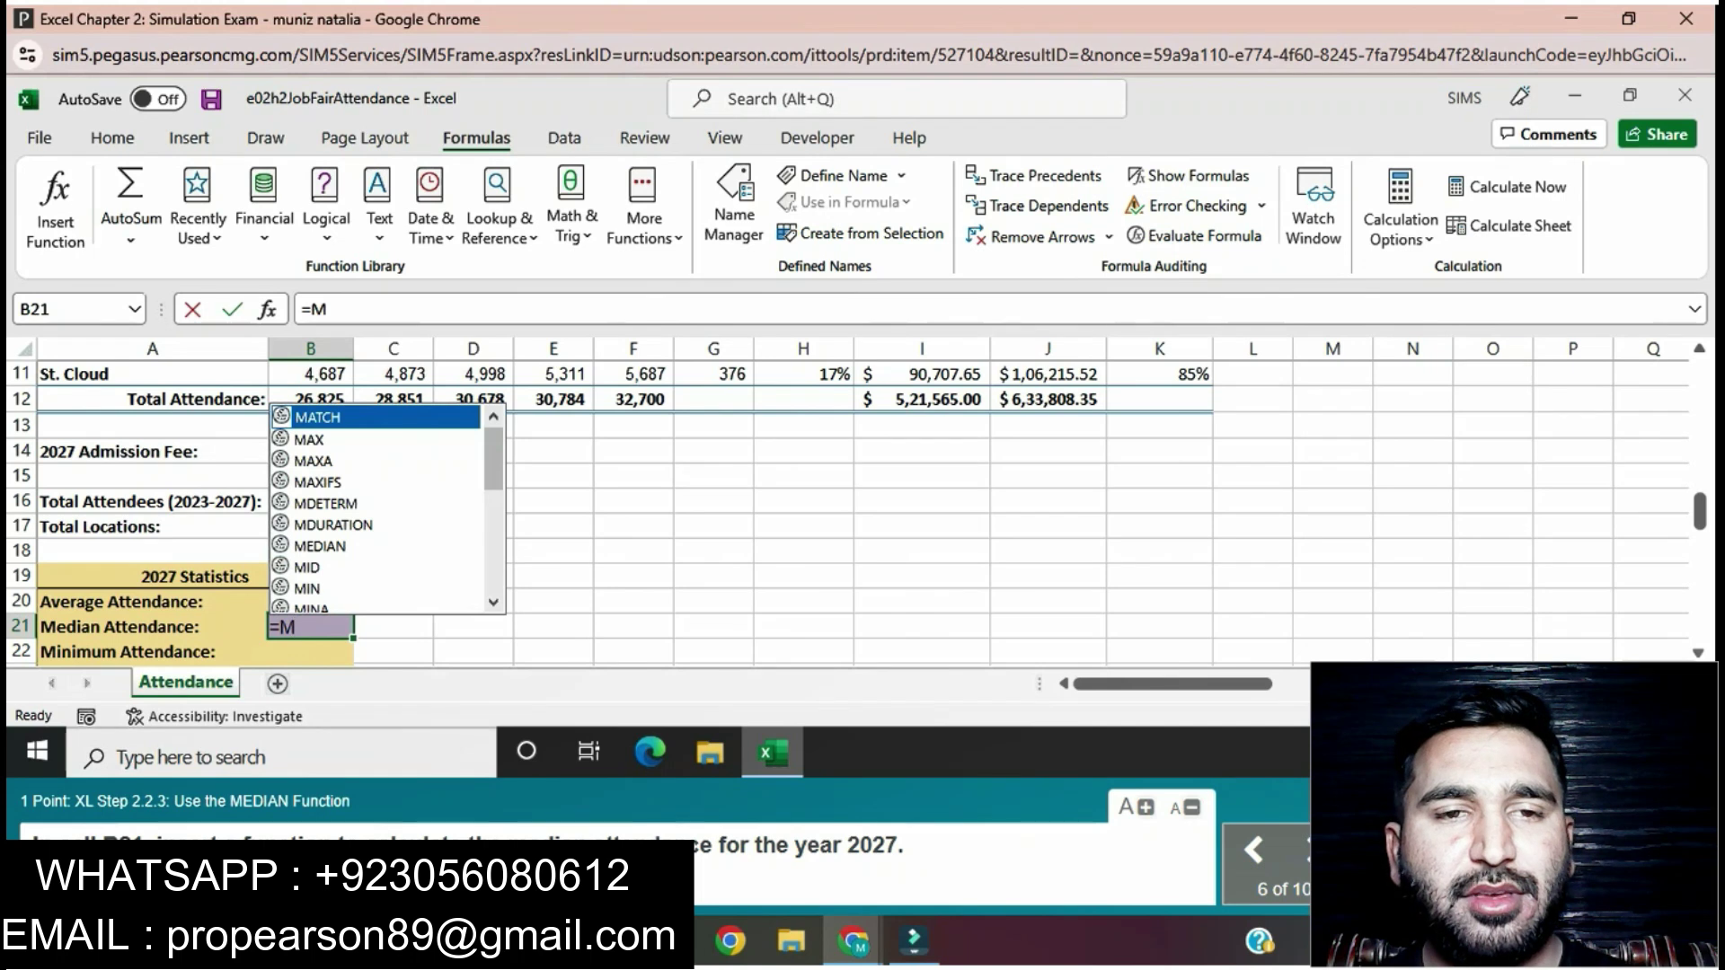
pyautogui.write('E')
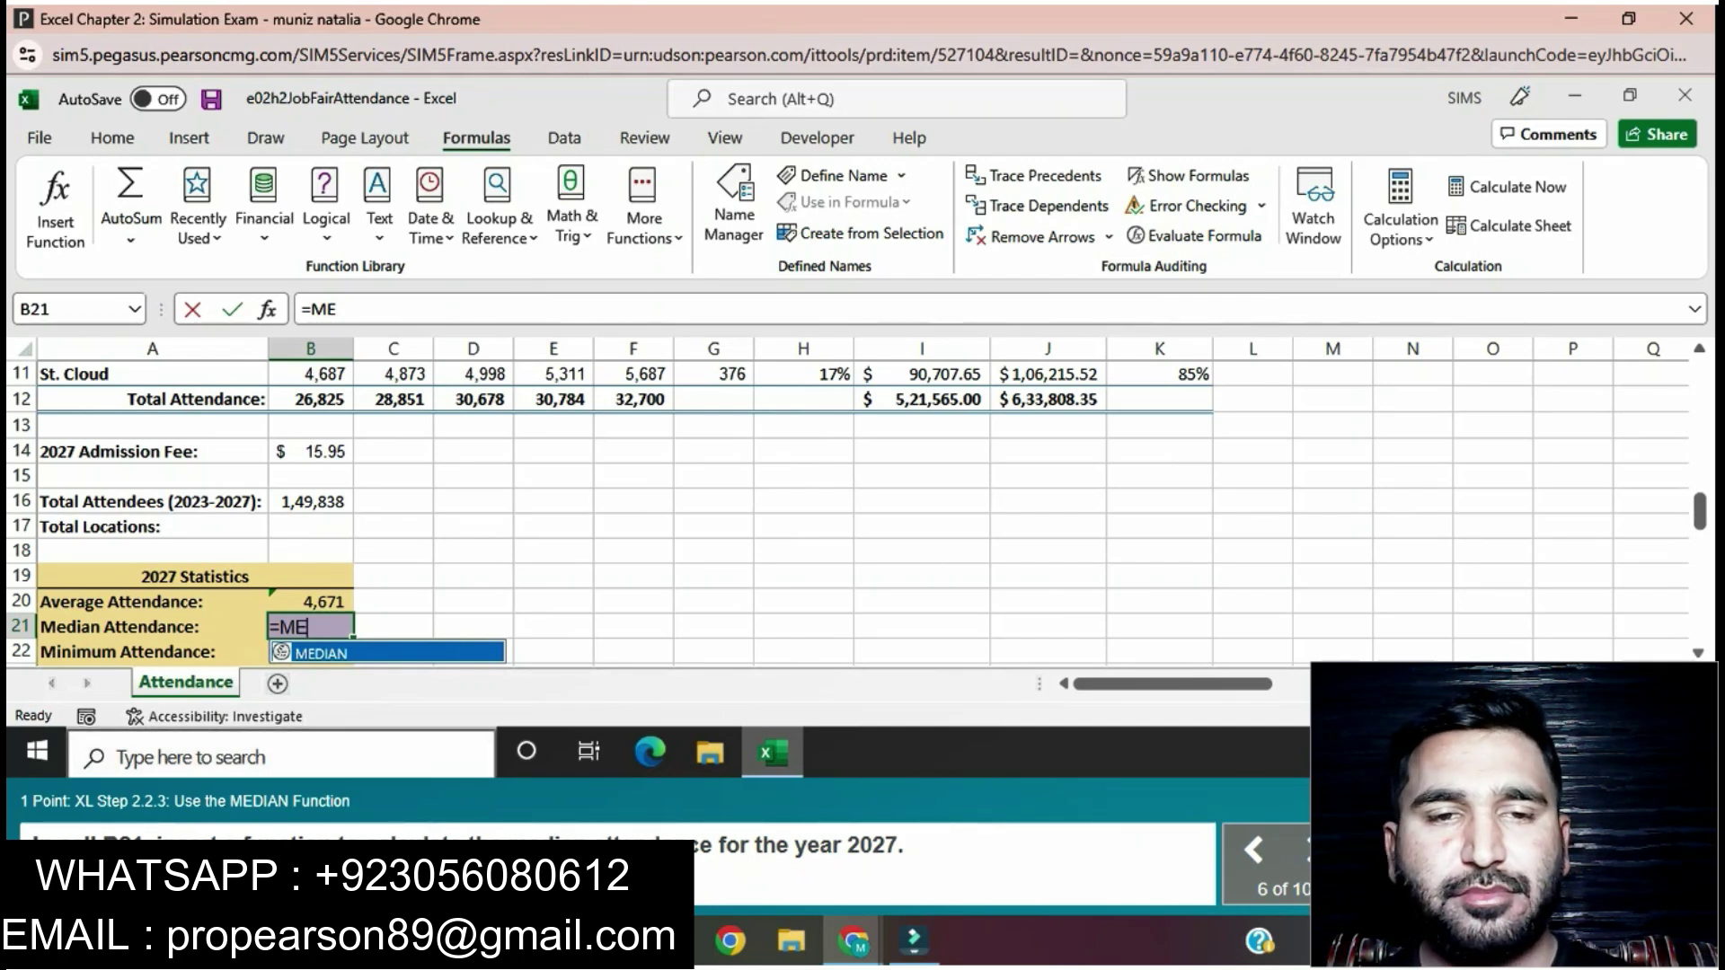
pyautogui.write('D')
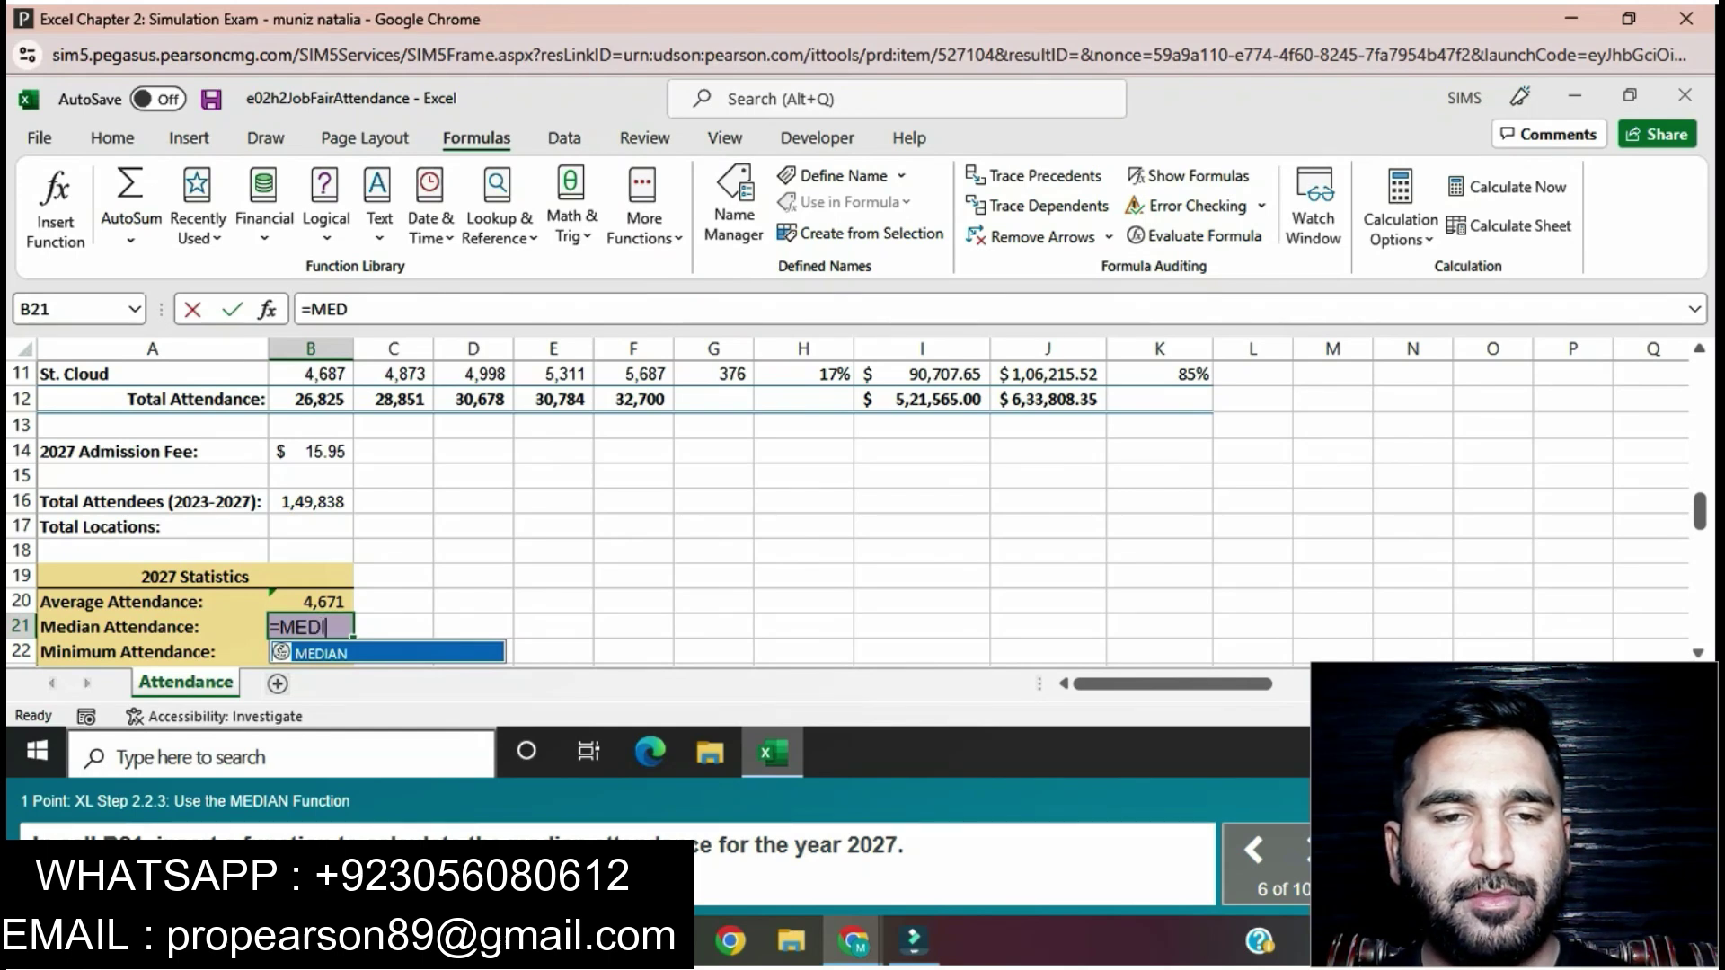
pyautogui.write('IAN')
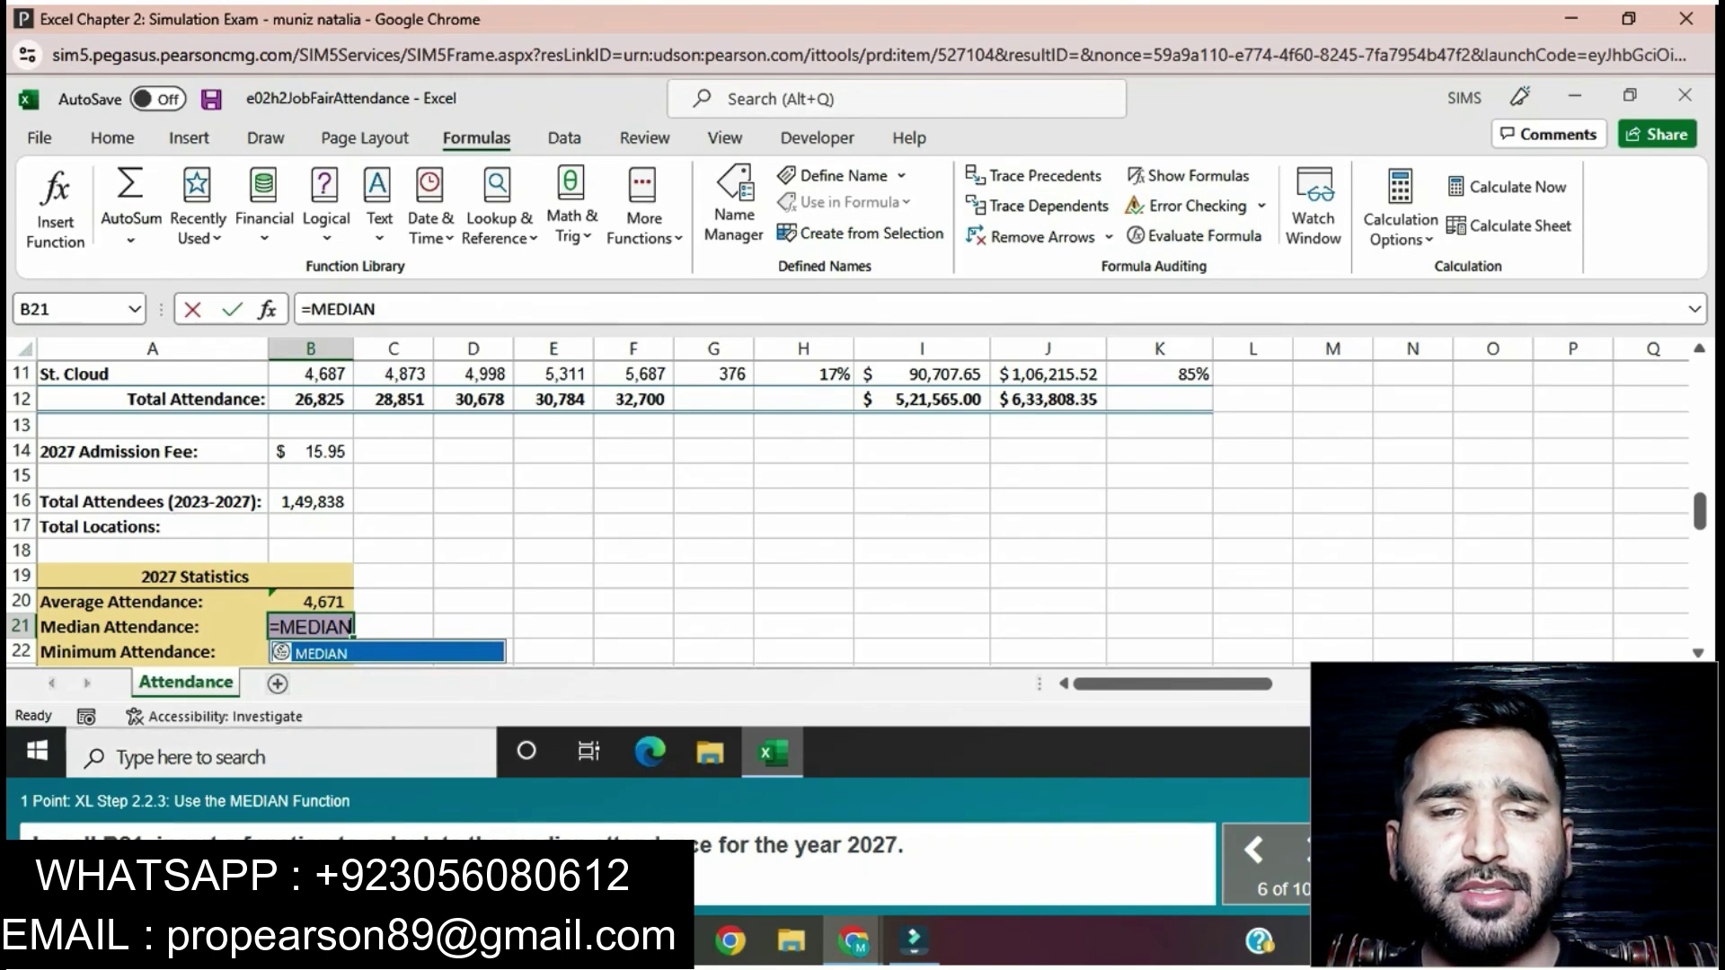
pyautogui.write('(')
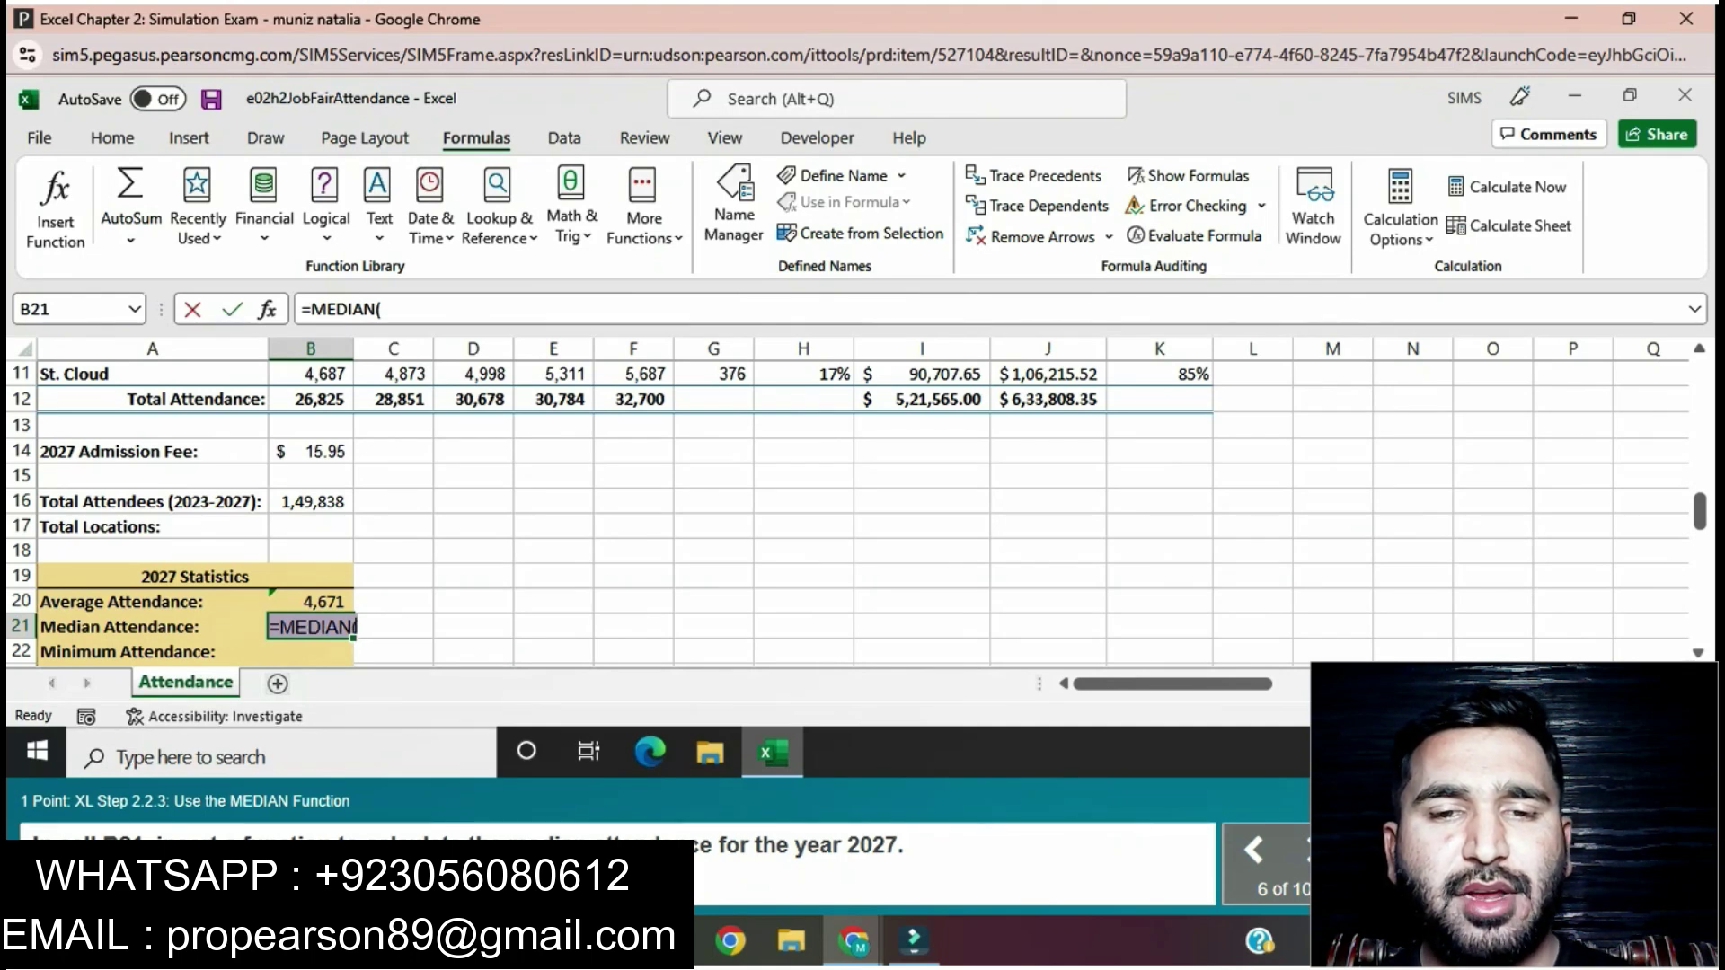
pyautogui.write('F5')
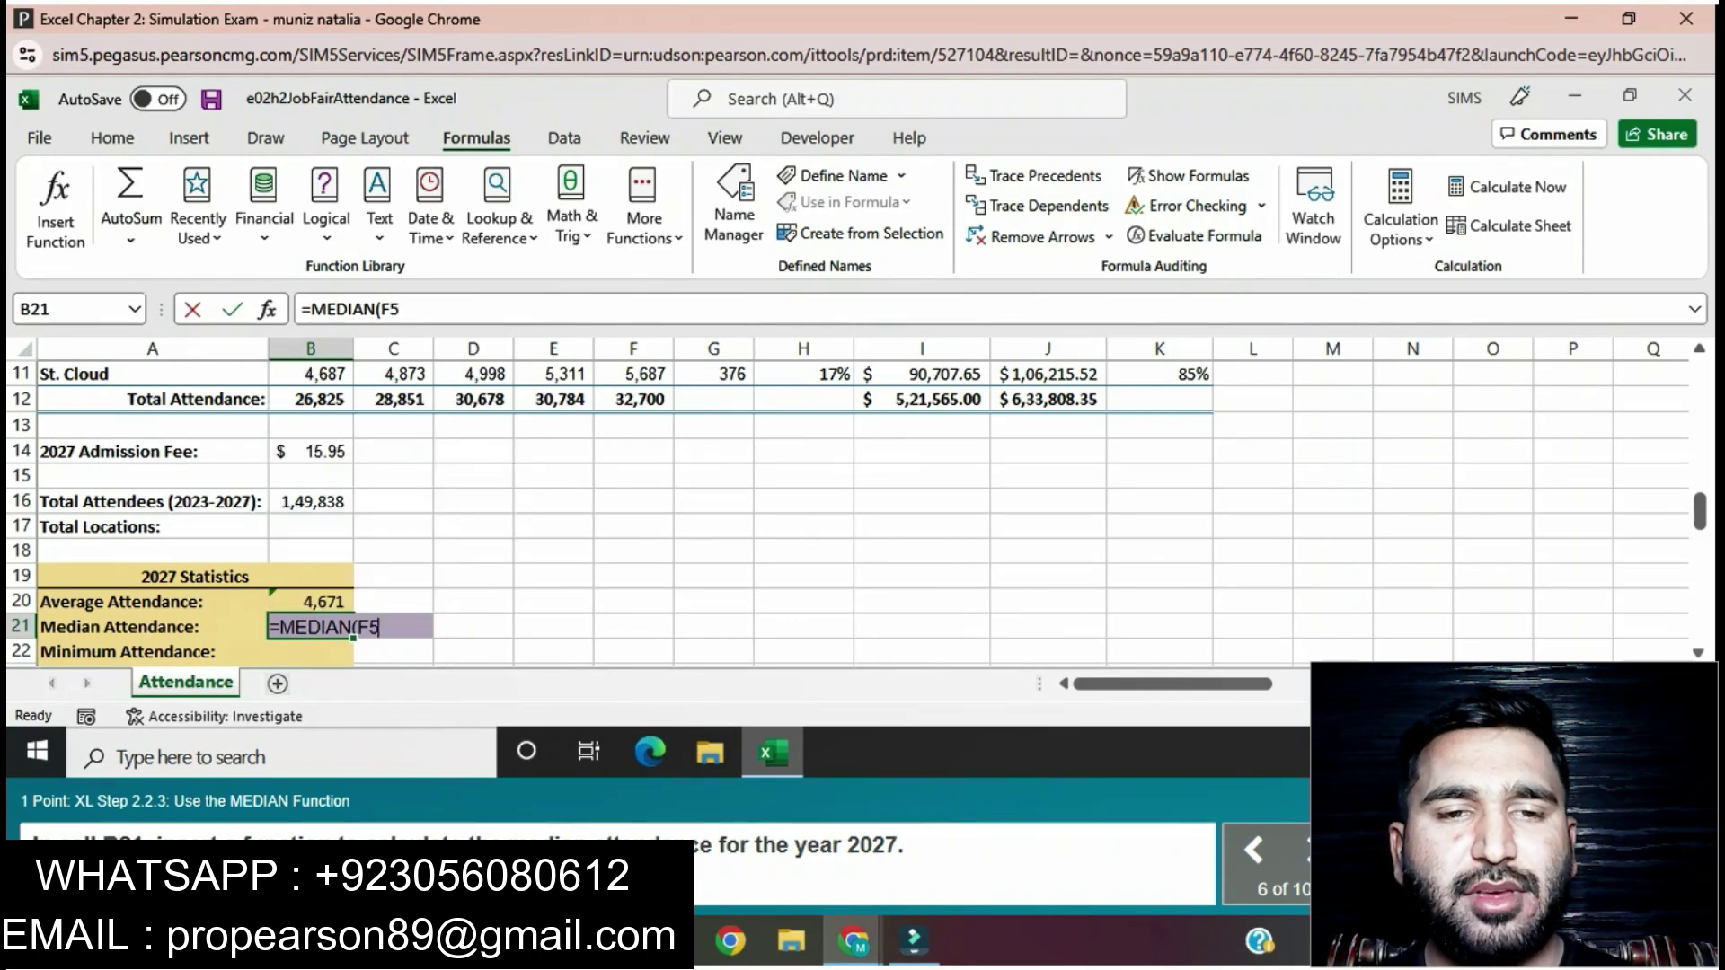
pyautogui.write(':')
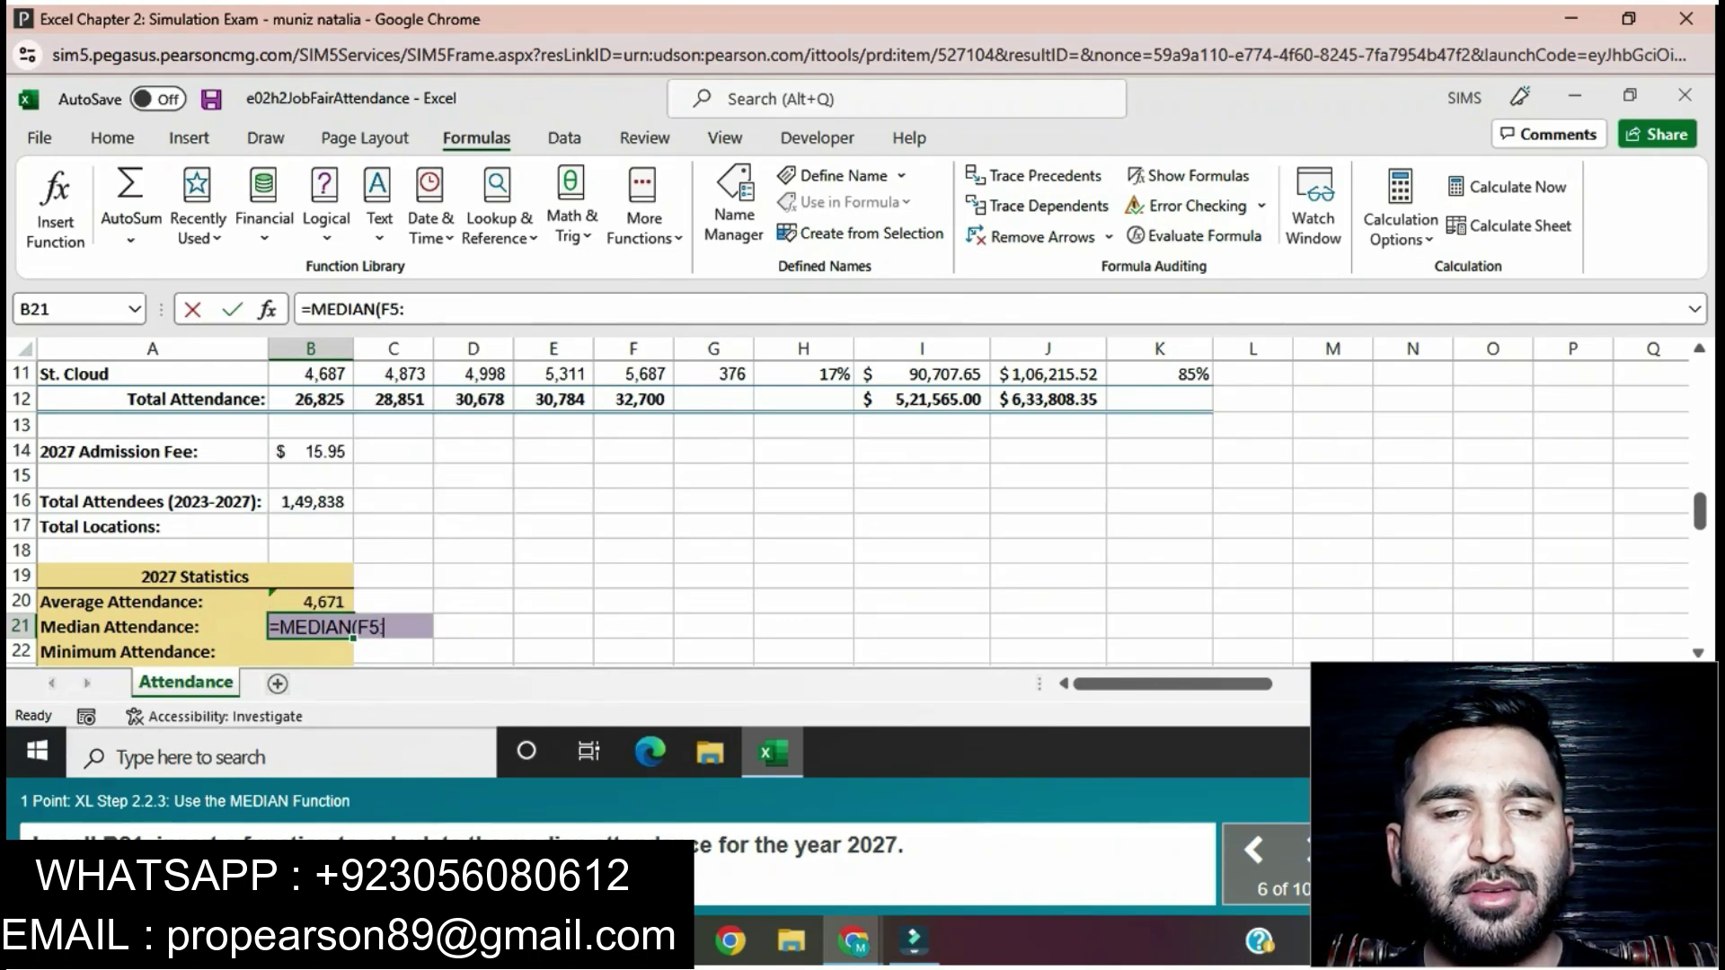
pyautogui.write('F1')
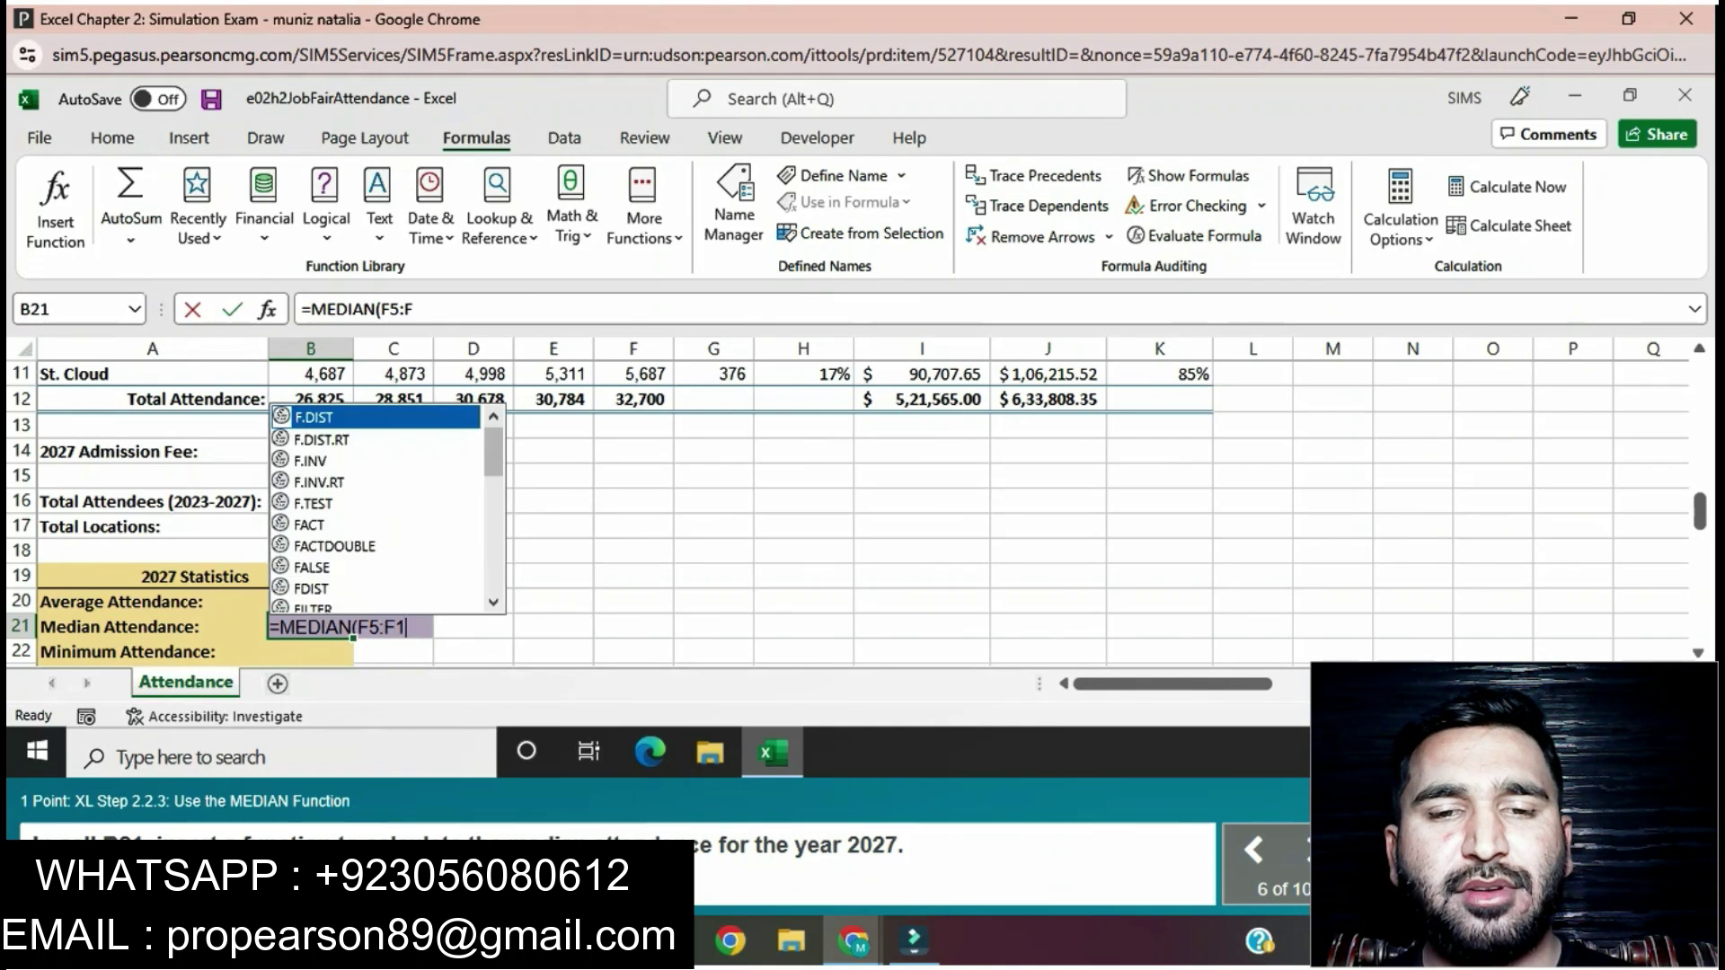
pyautogui.write('1)')
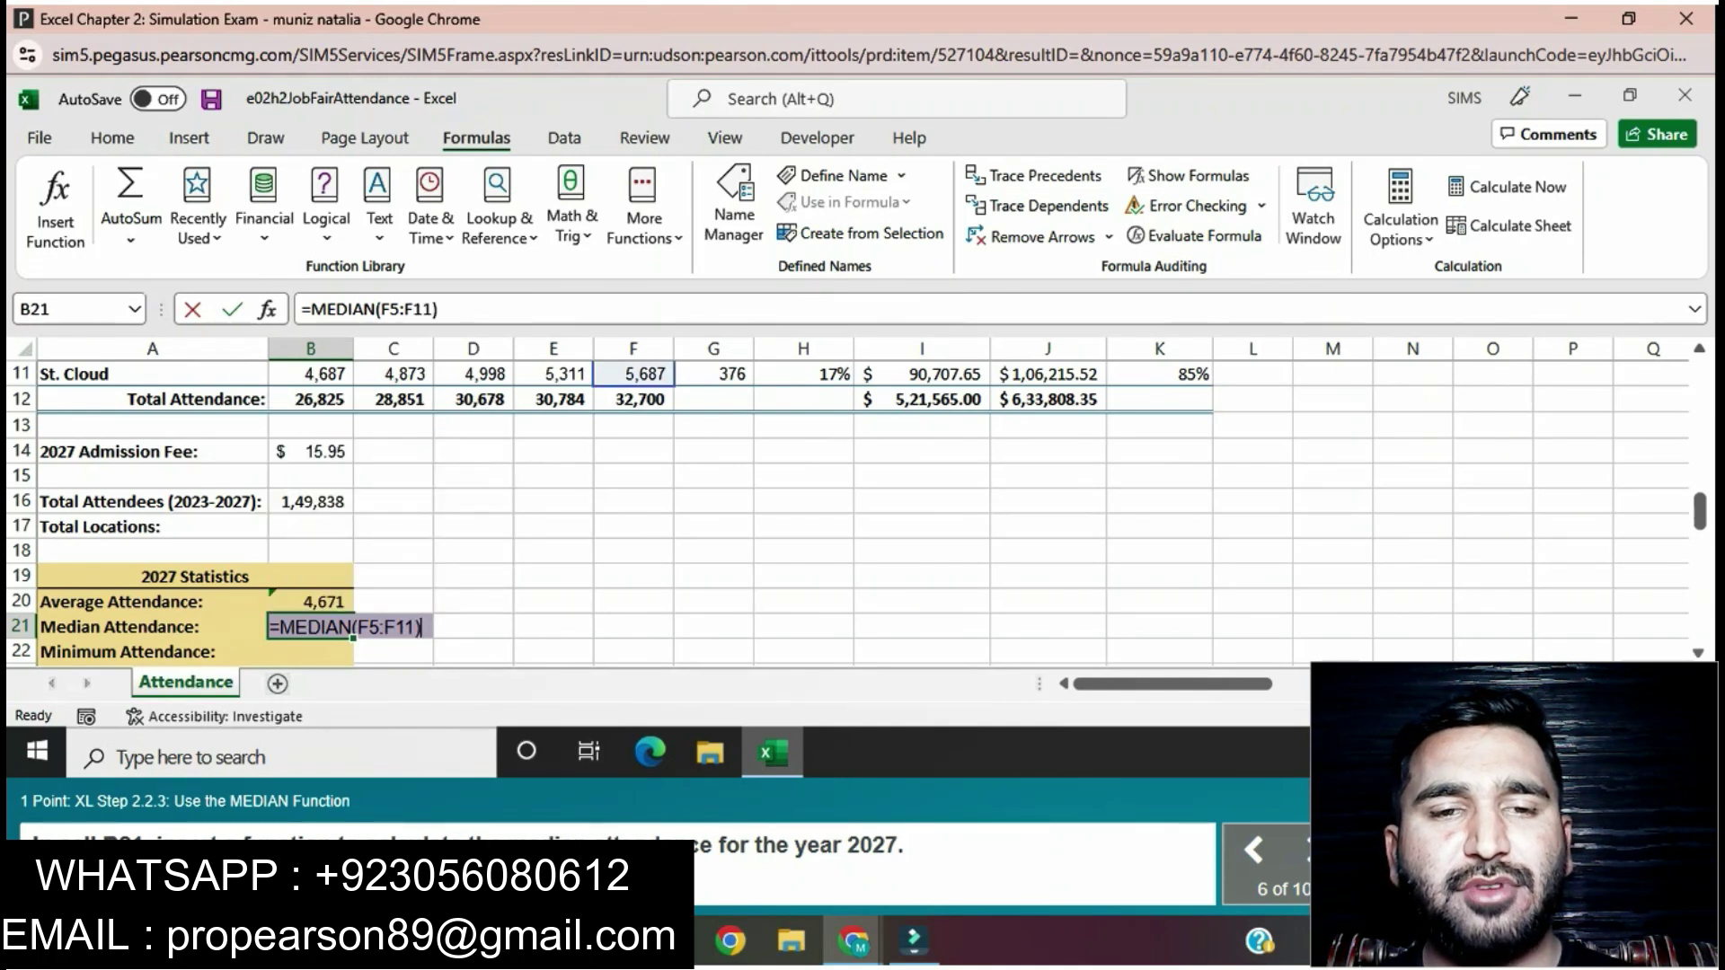
pyautogui.press('Return')
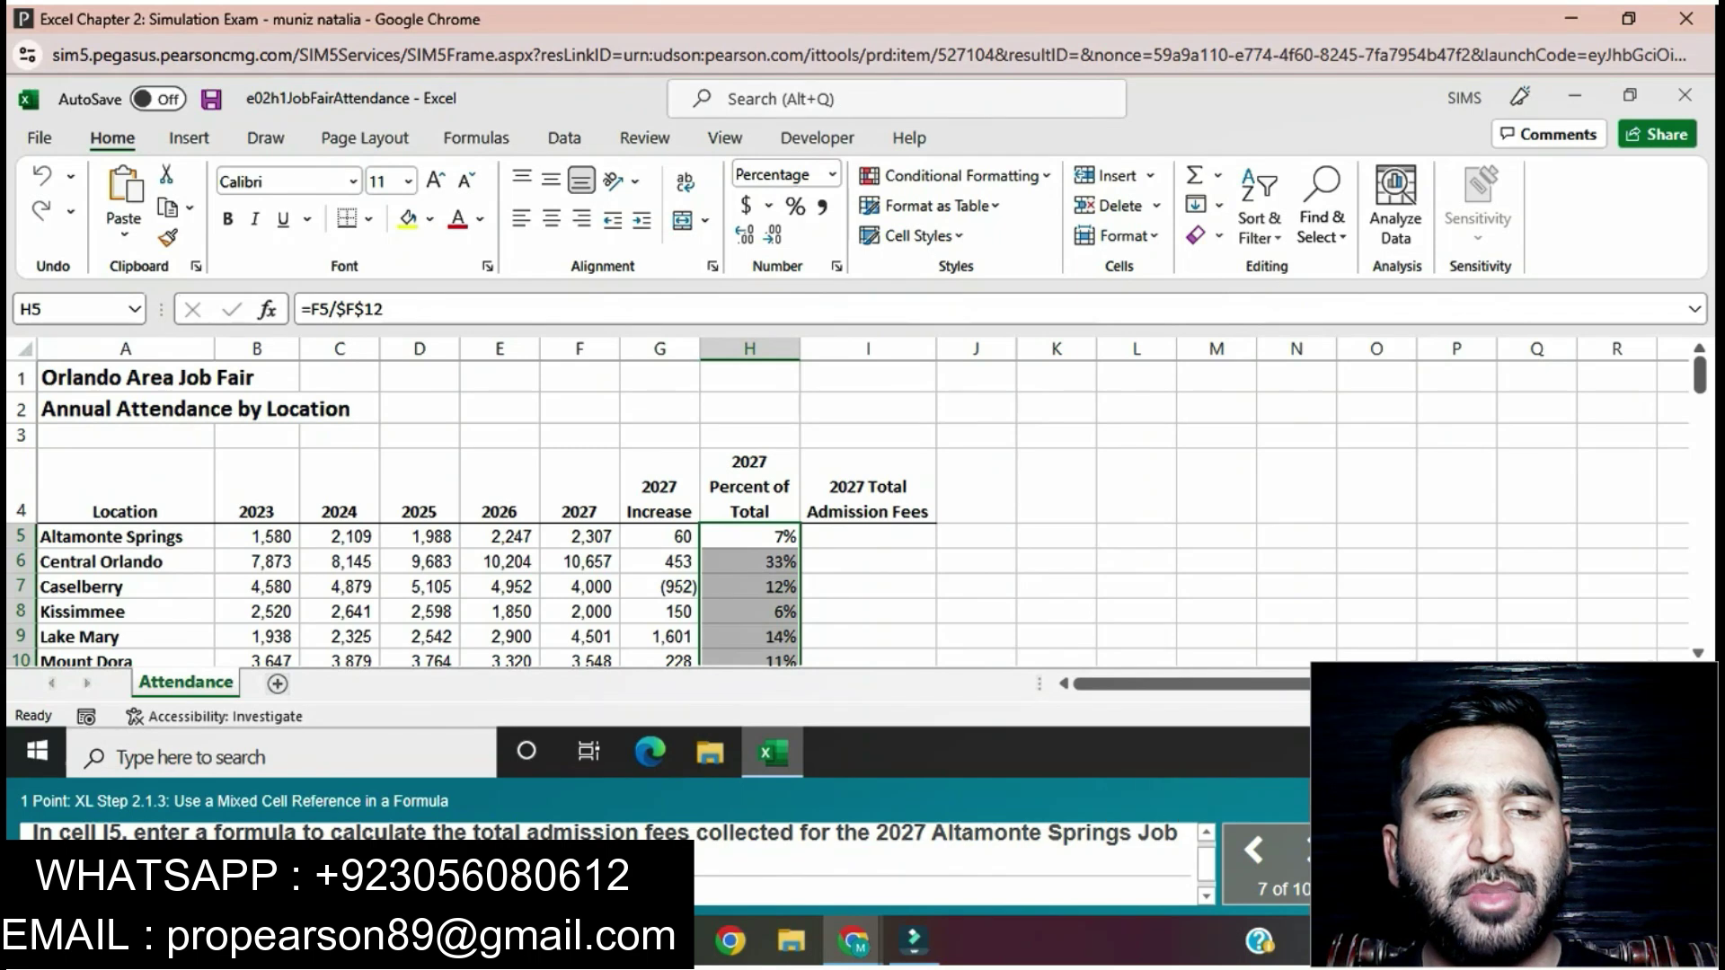
# Enter =F5*B$14 in cell I5 to calculate Altamonte Springs' 2027 total admission fees and copy the formula down to the range I6:I11
pyautogui.click(868, 537)
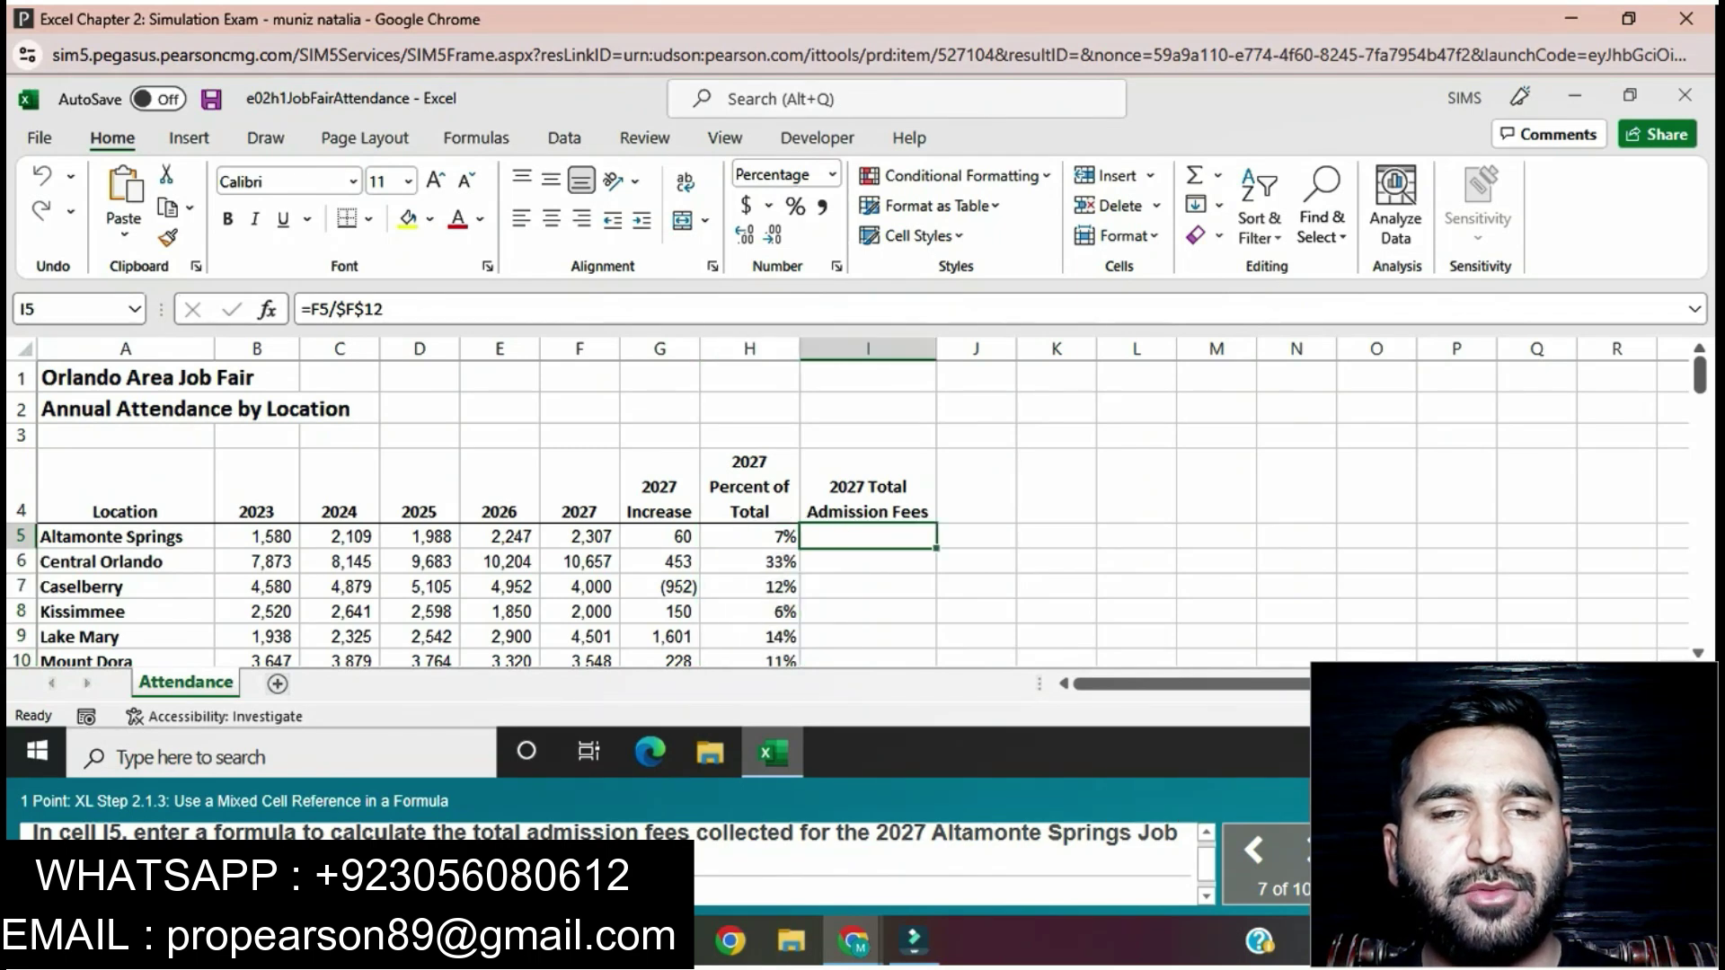
pyautogui.write('=')
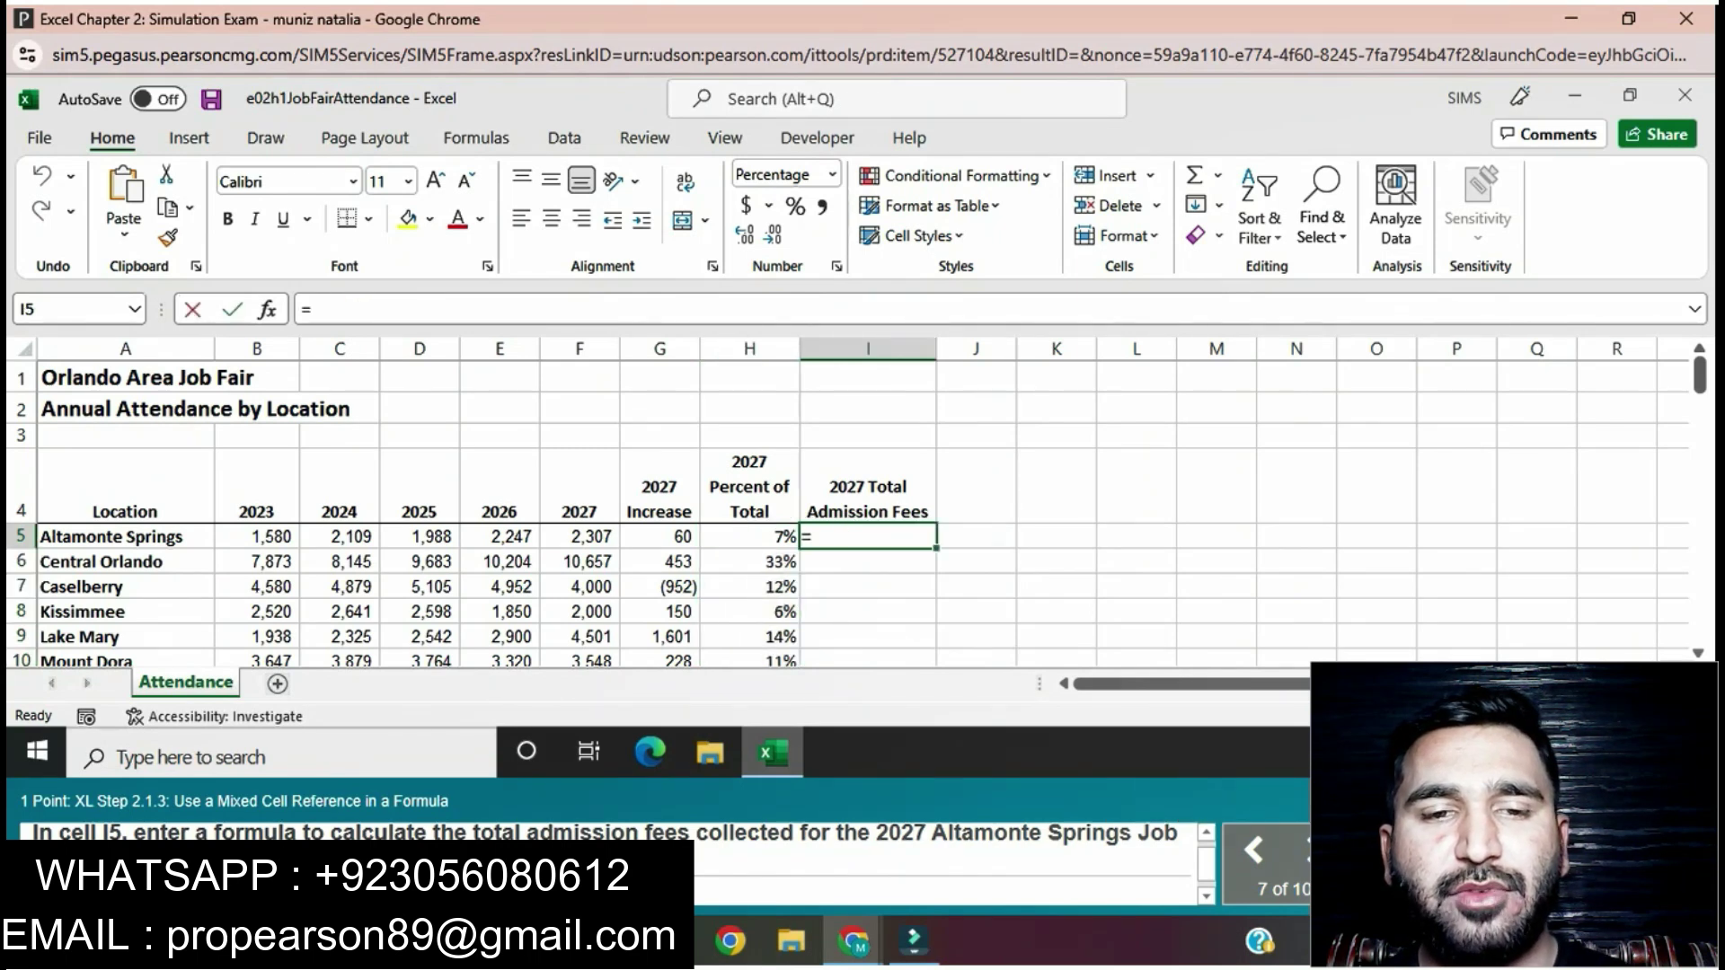
pyautogui.write('F5')
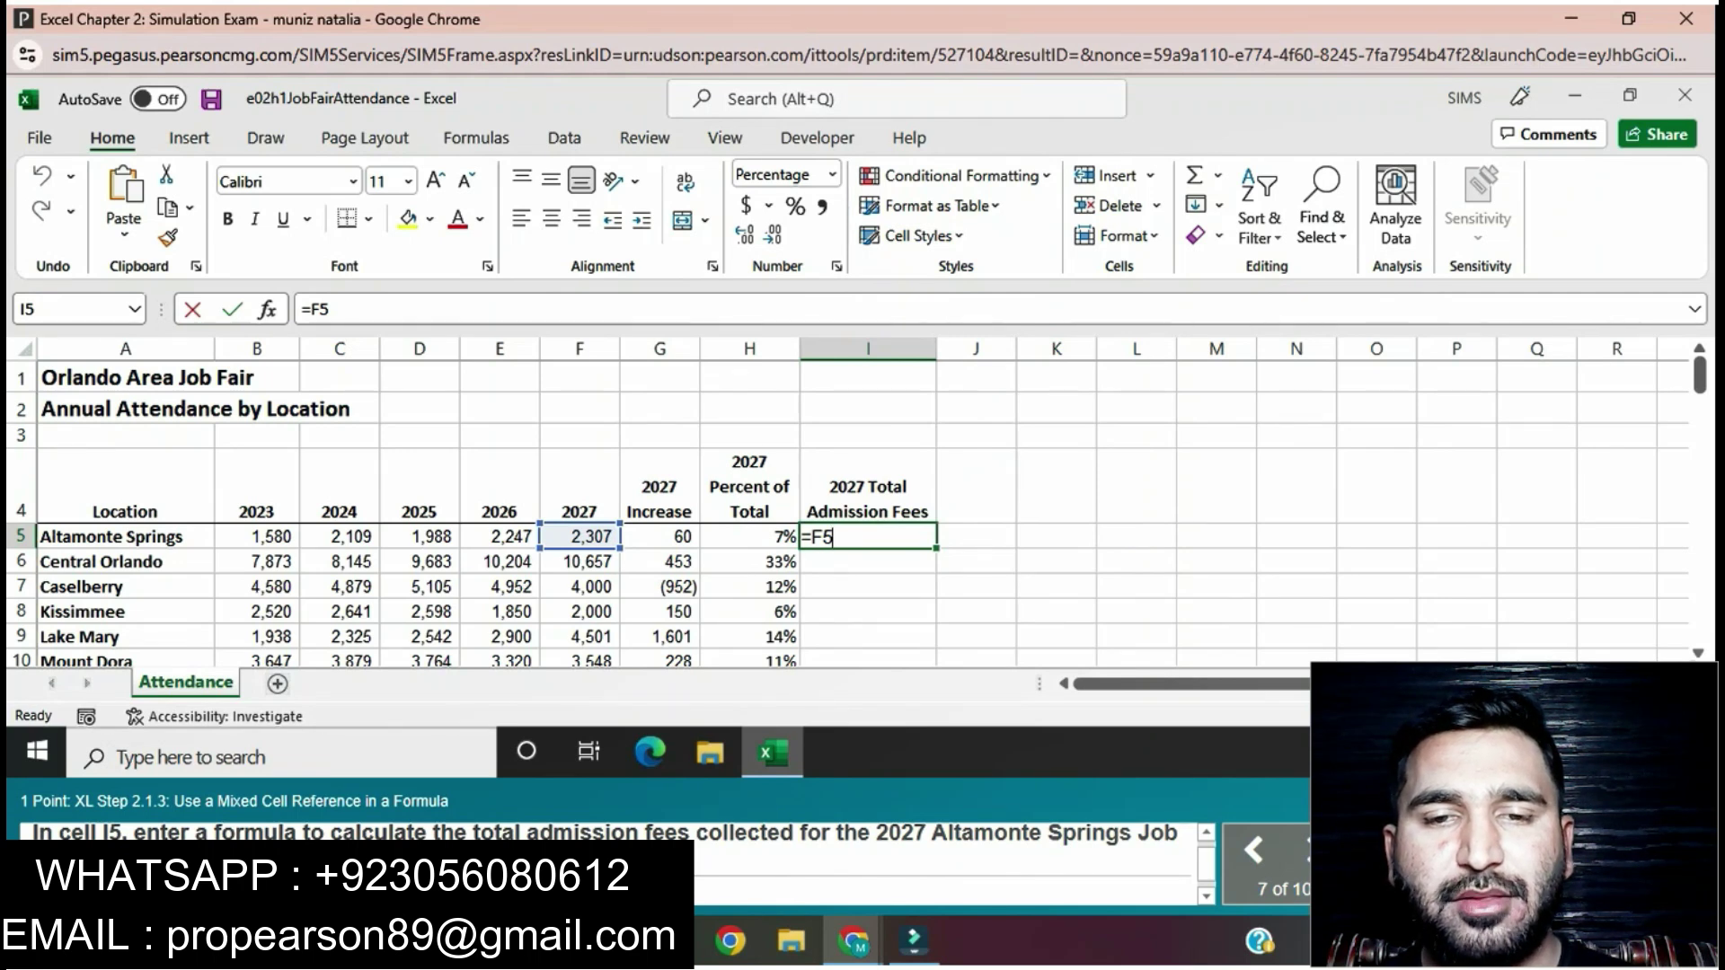
pyautogui.write('*')
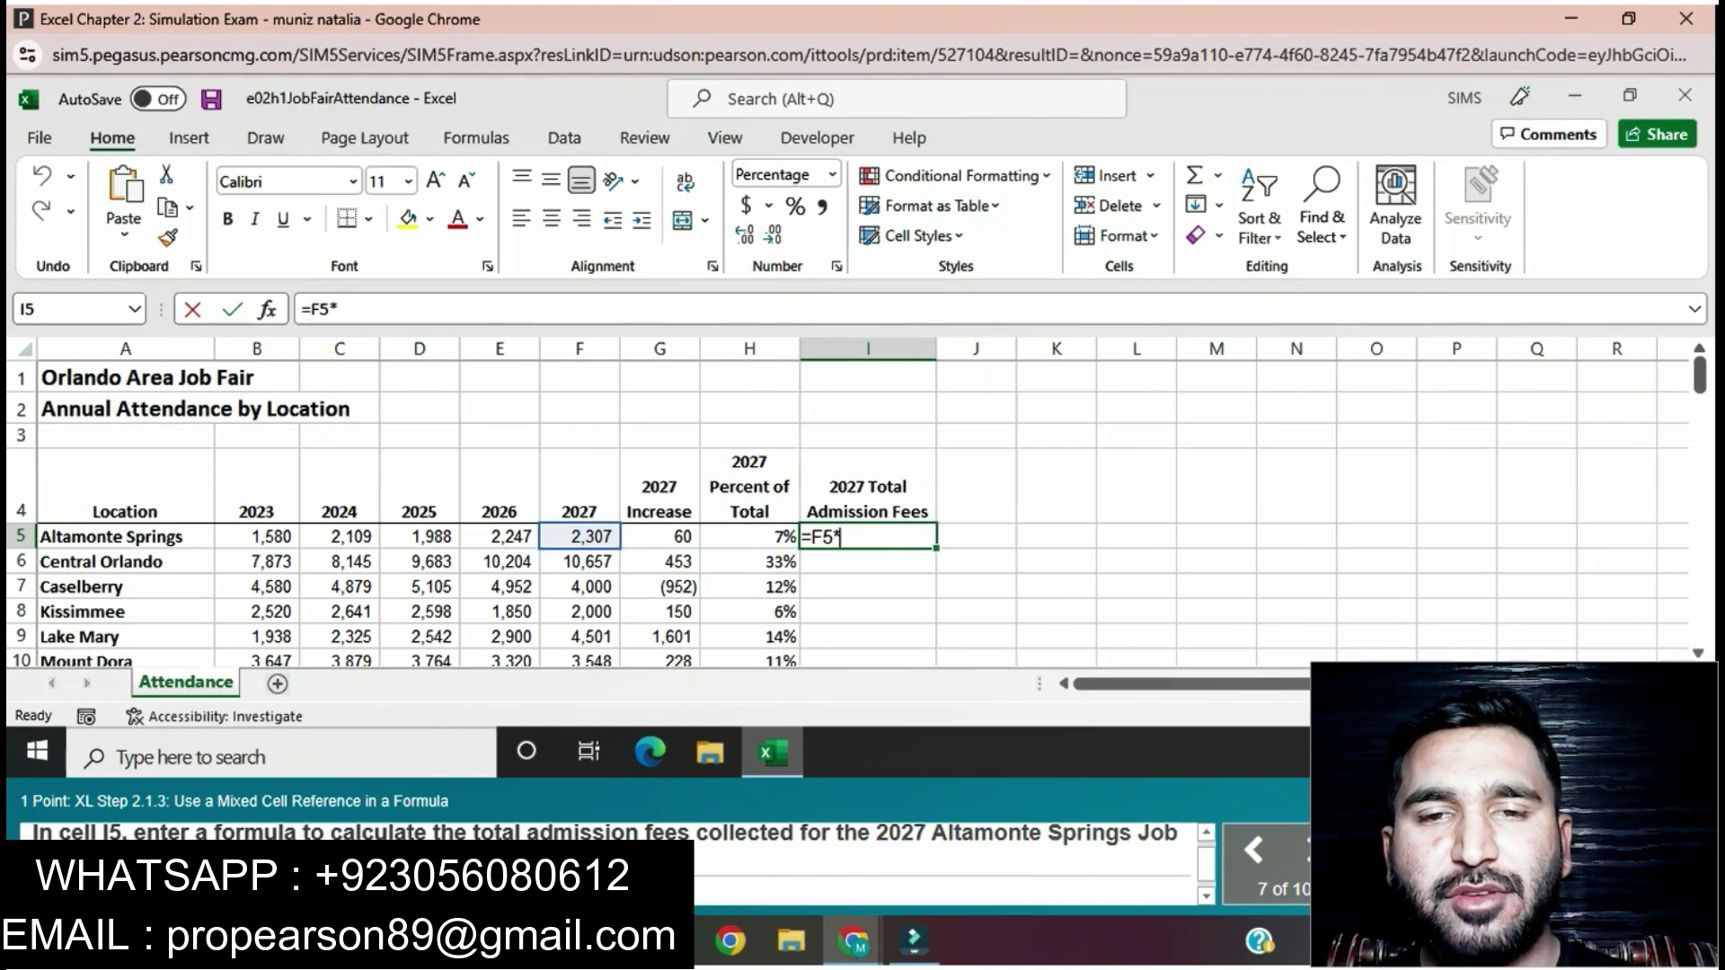
pyautogui.moveTo(772, 752)
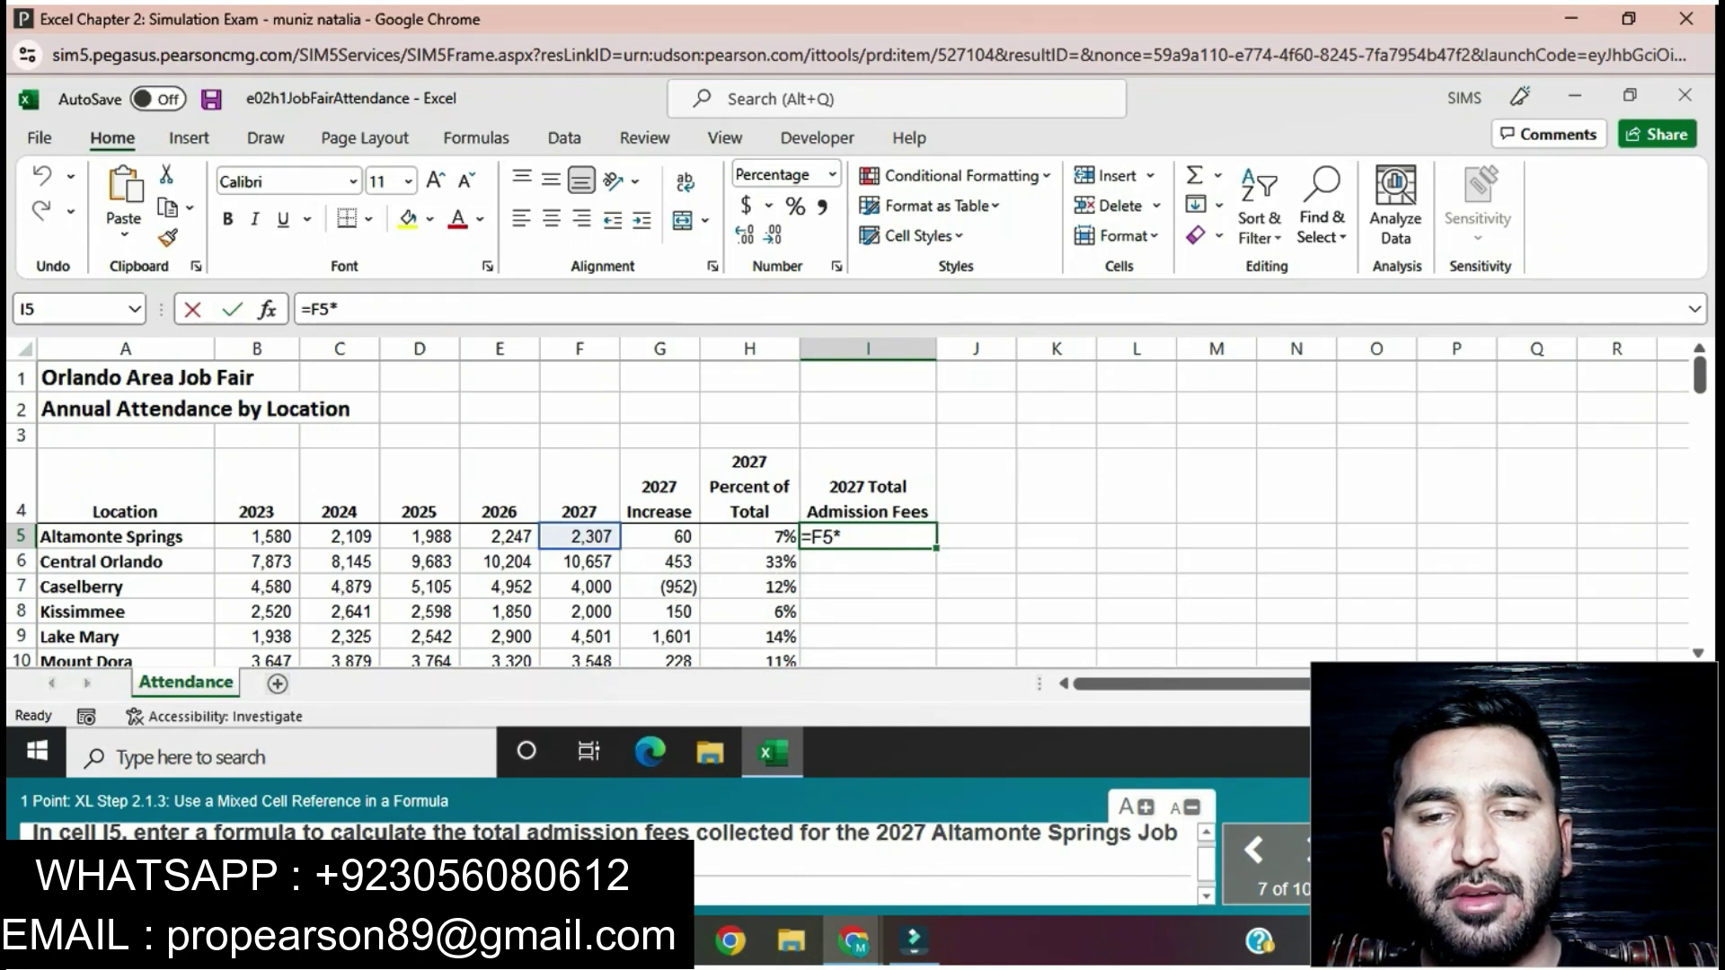
pyautogui.write('B')
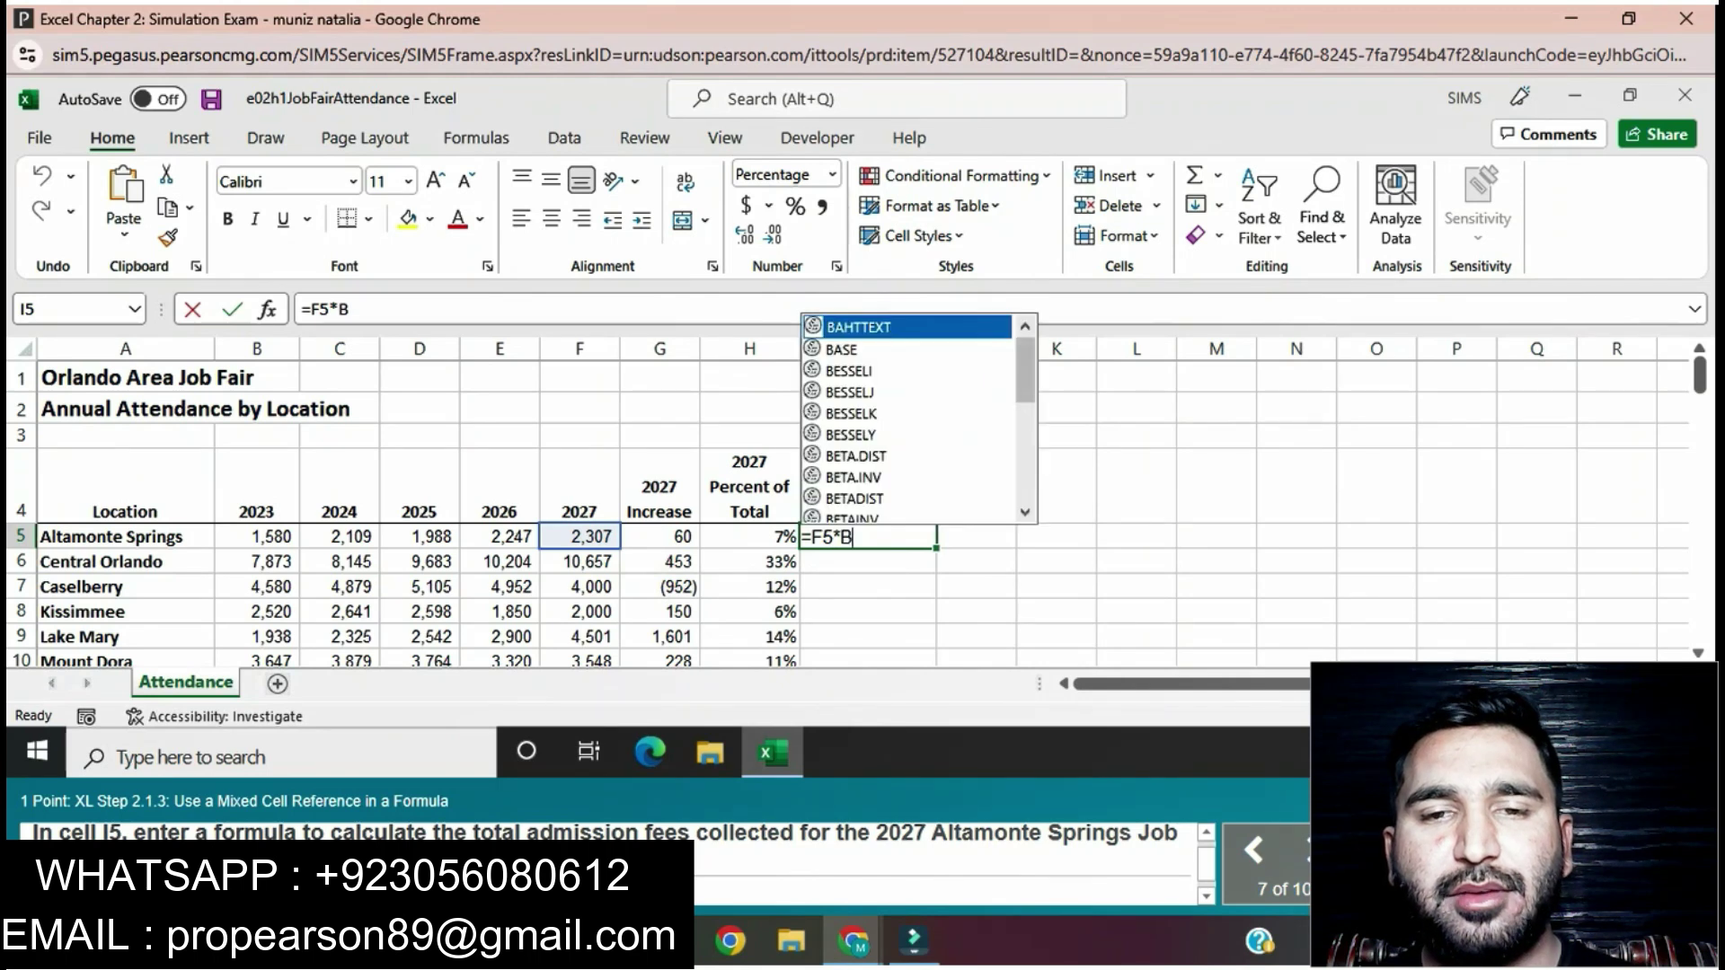
pyautogui.write('$')
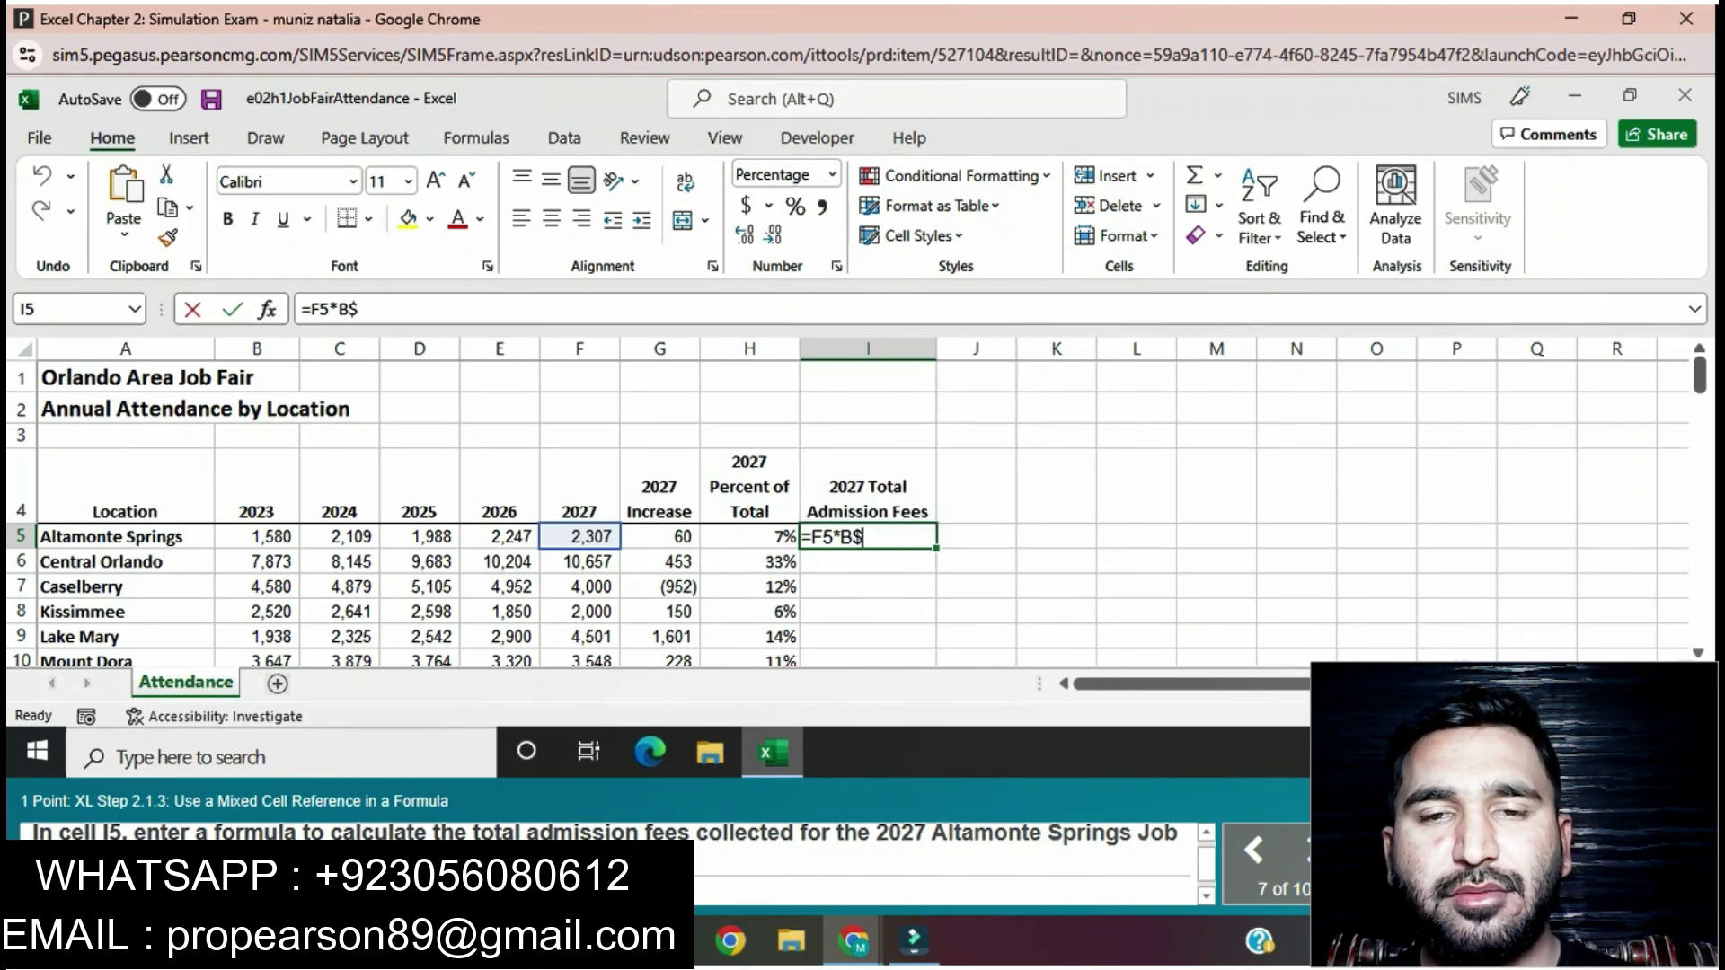
pyautogui.write('14')
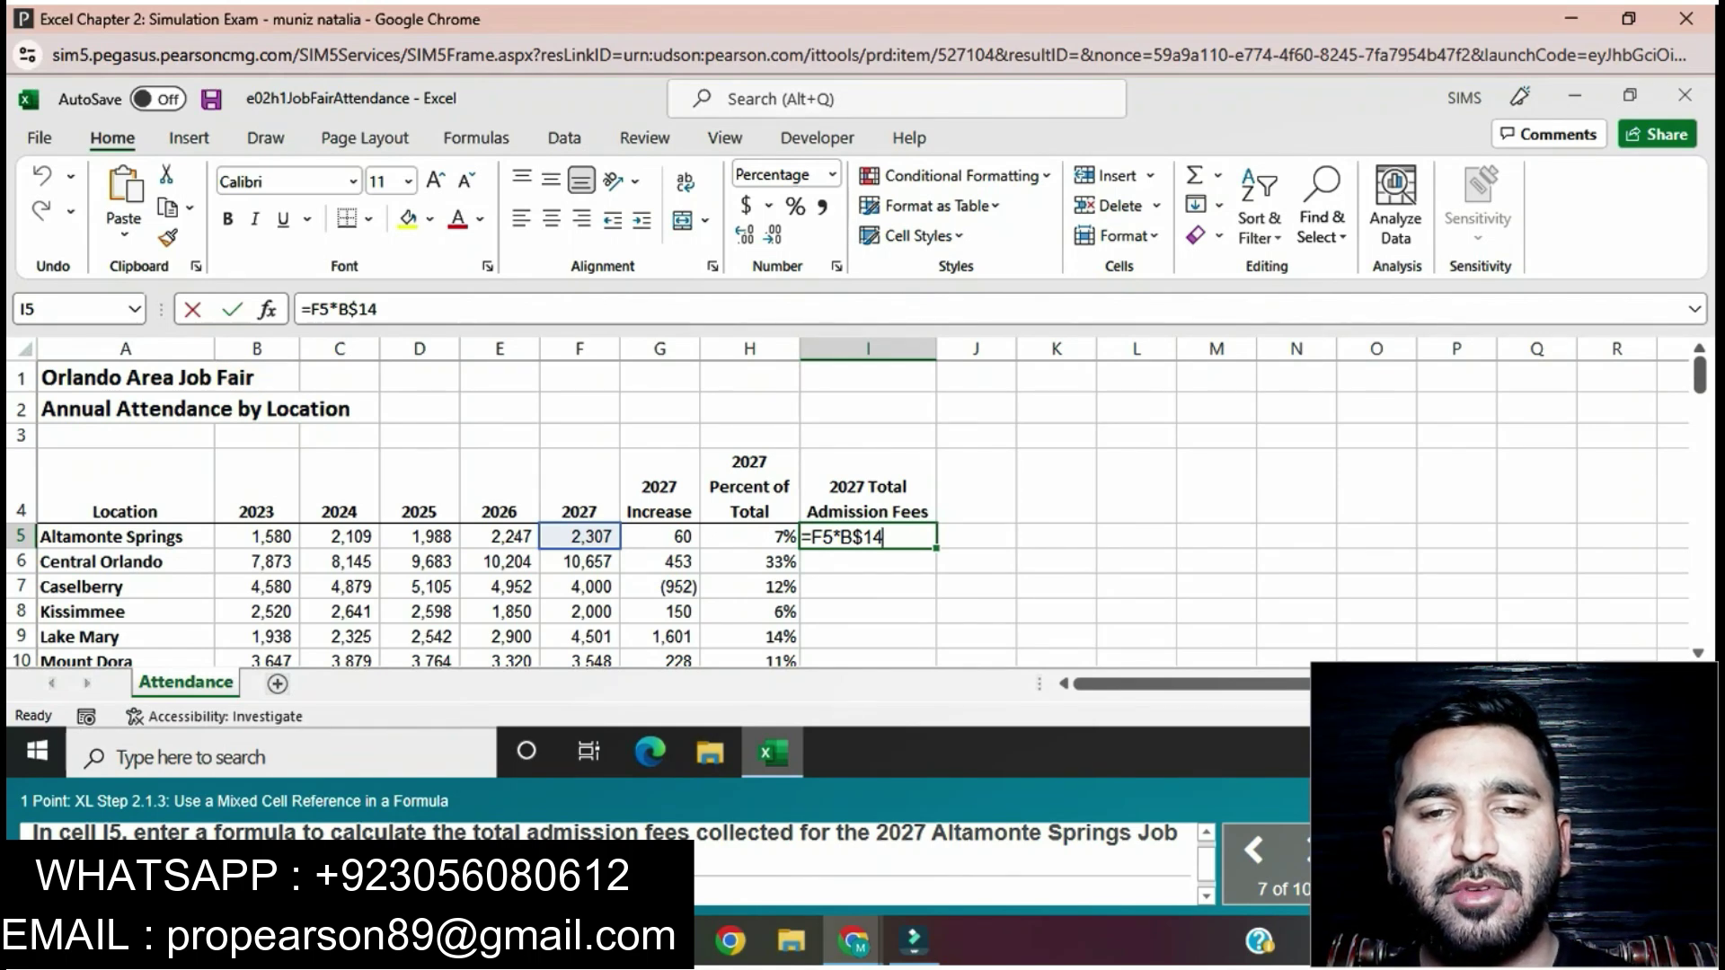
pyautogui.press('Return')
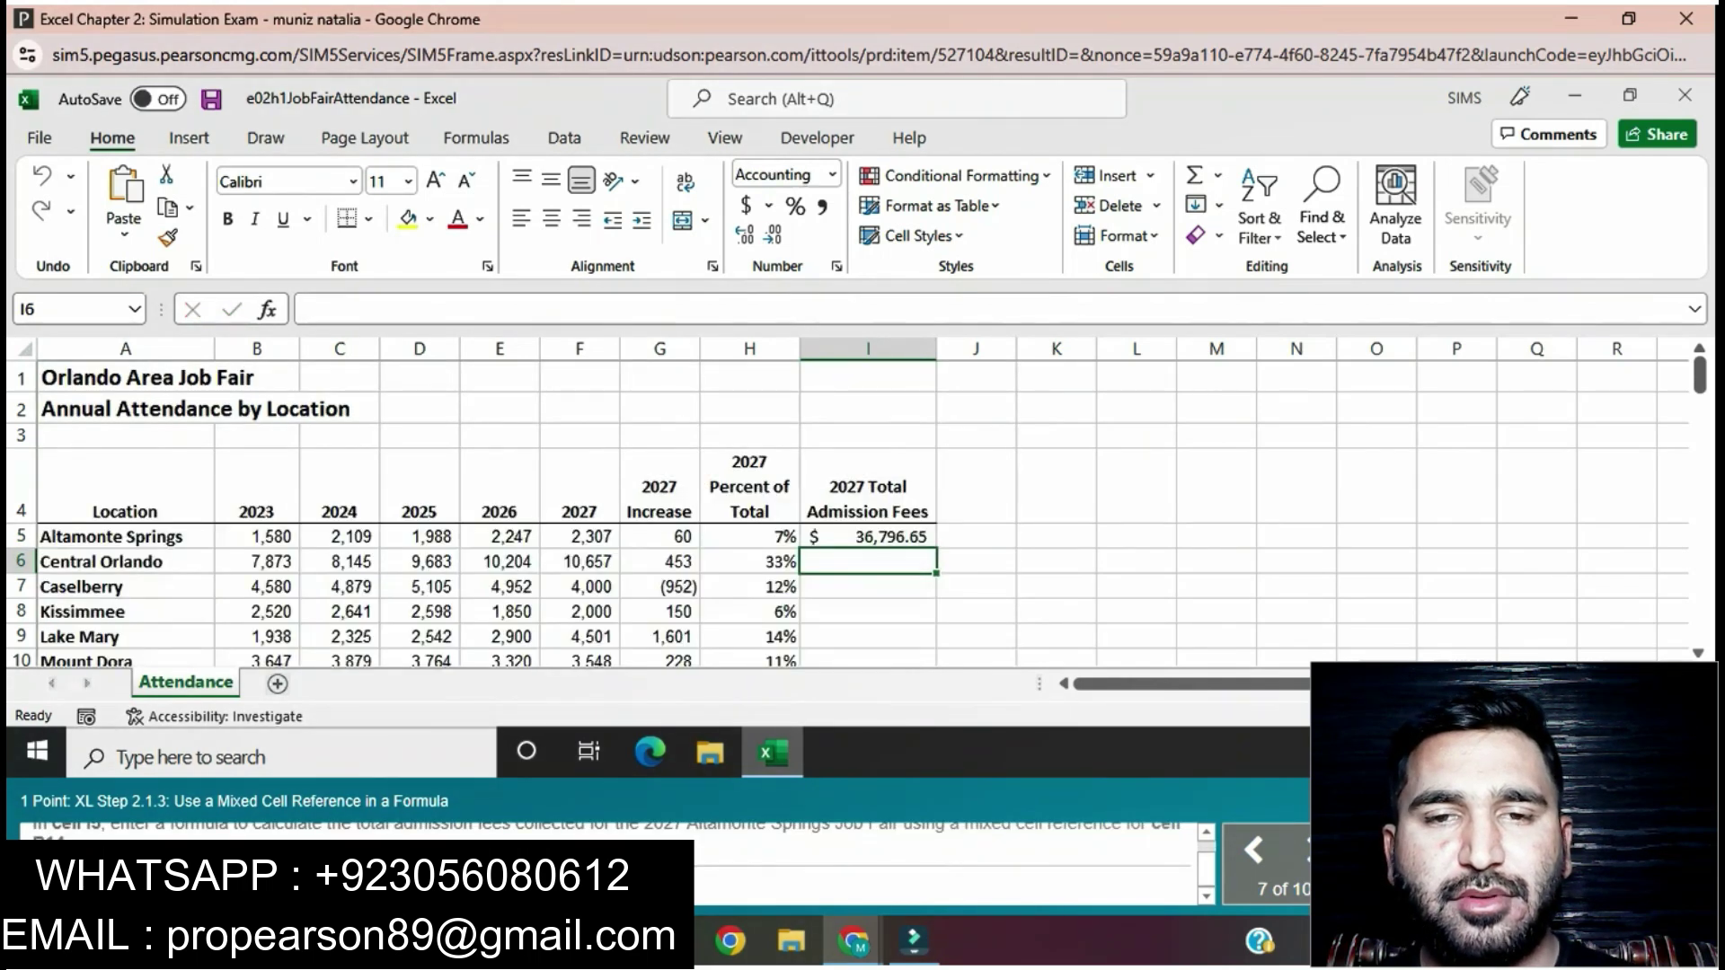
pyautogui.click(868, 536)
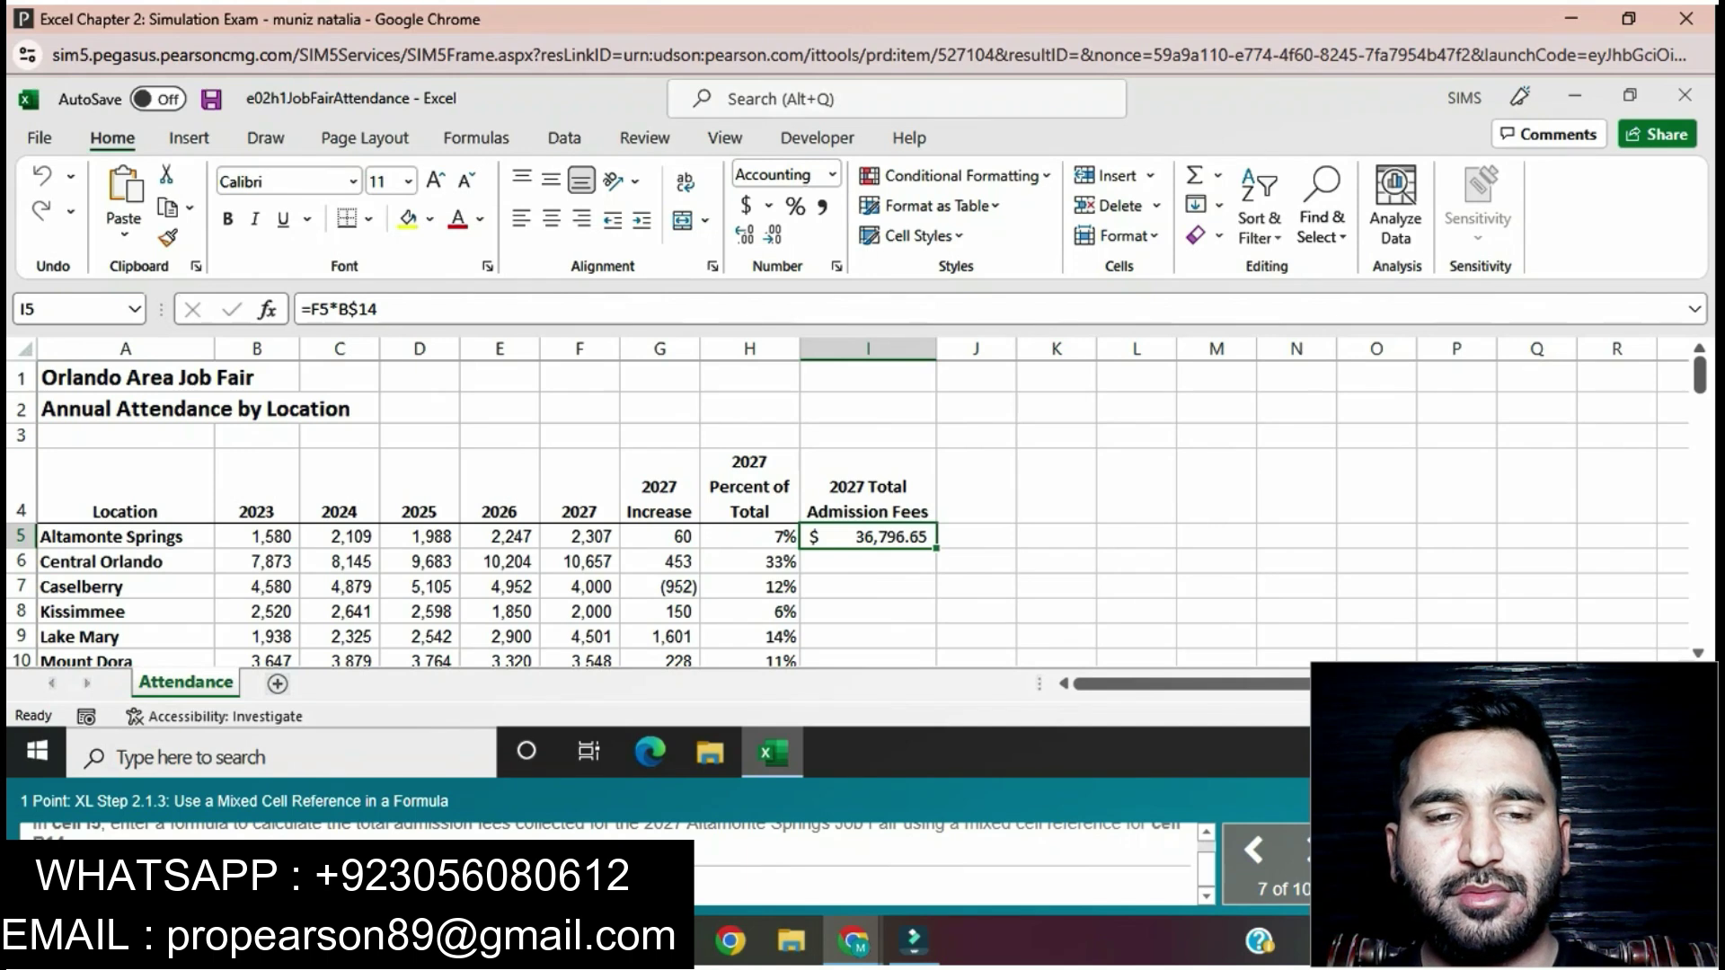
pyautogui.moveTo(867, 536)
pyautogui.mouseDown()
pyautogui.moveTo(868, 663)
pyautogui.moveTo(868, 524)
pyautogui.mouseUp()
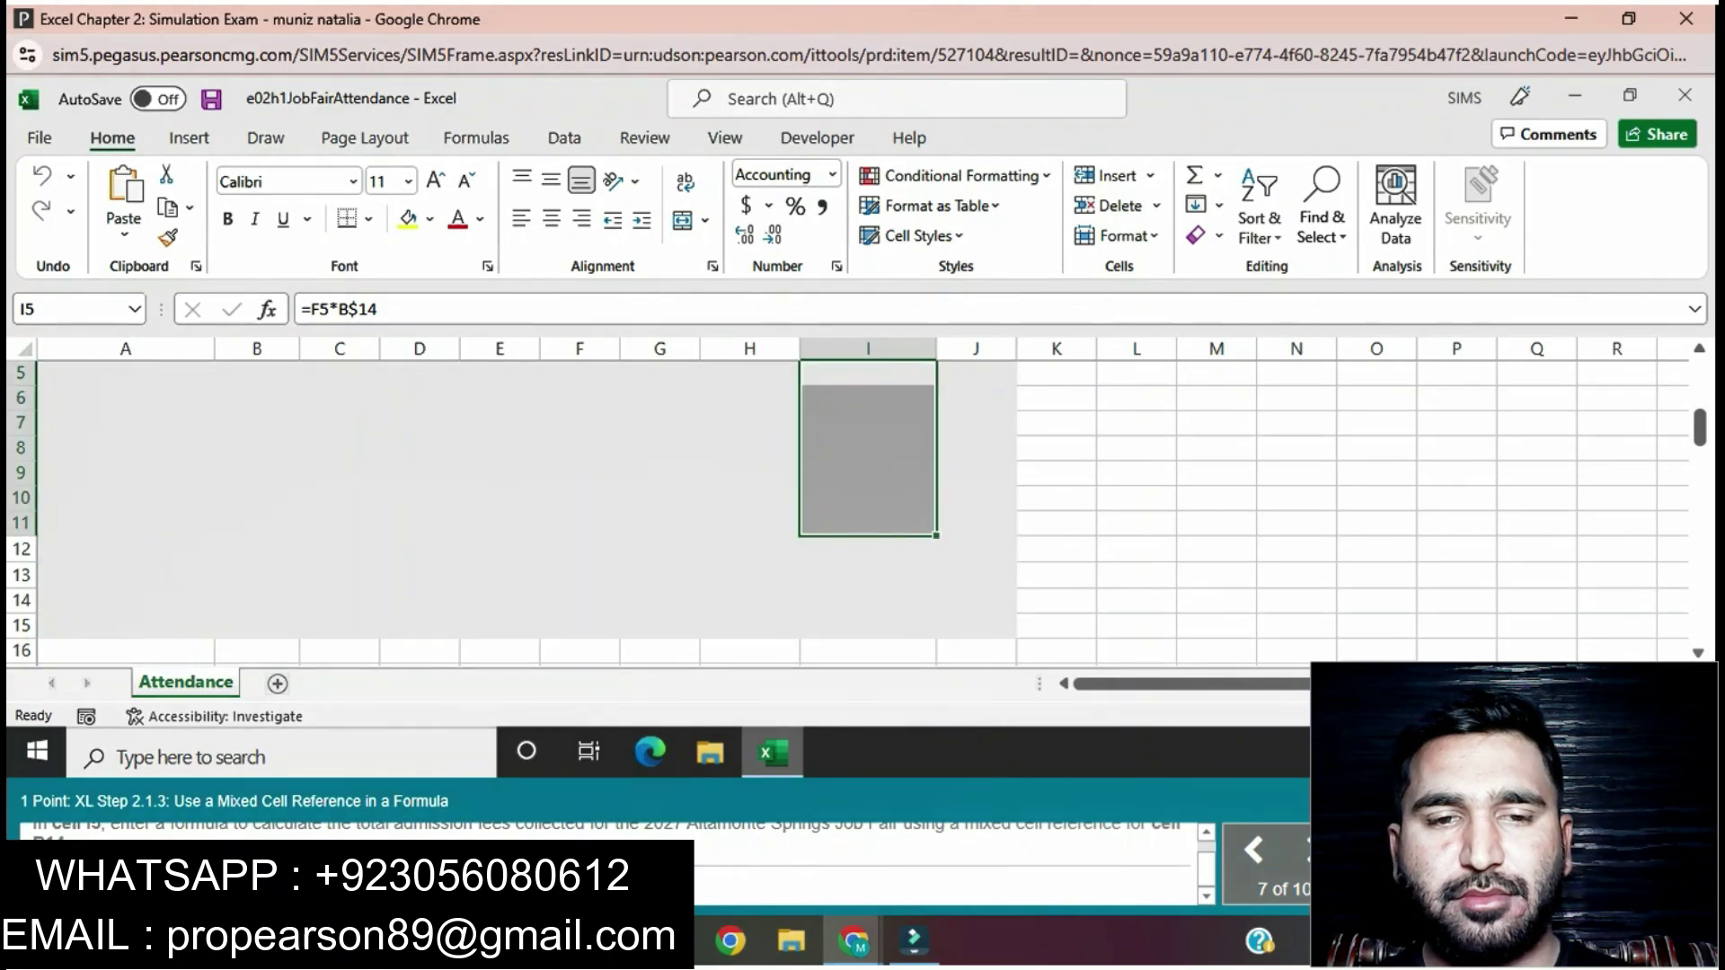